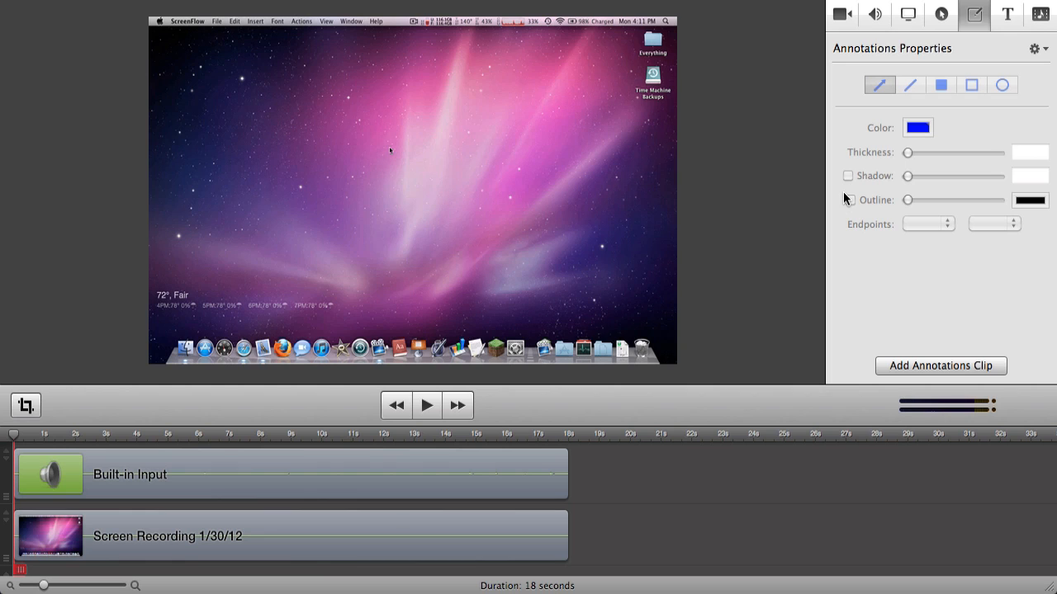
Step: Open the text properties and look over the font, fill, outline, backdrop and margin options
click(1009, 16)
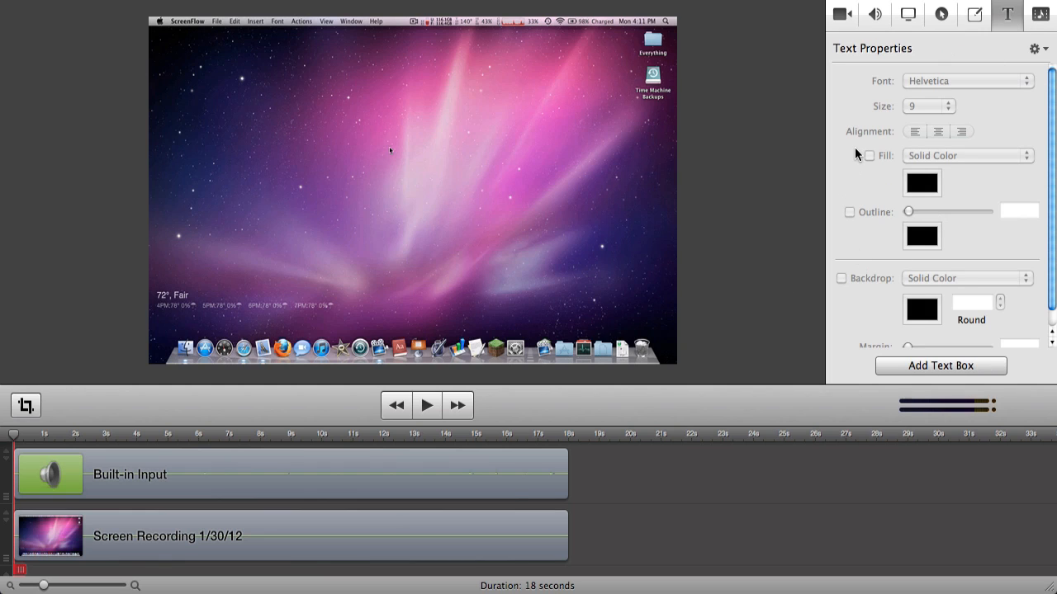
scroll(941, 234, down, 1)
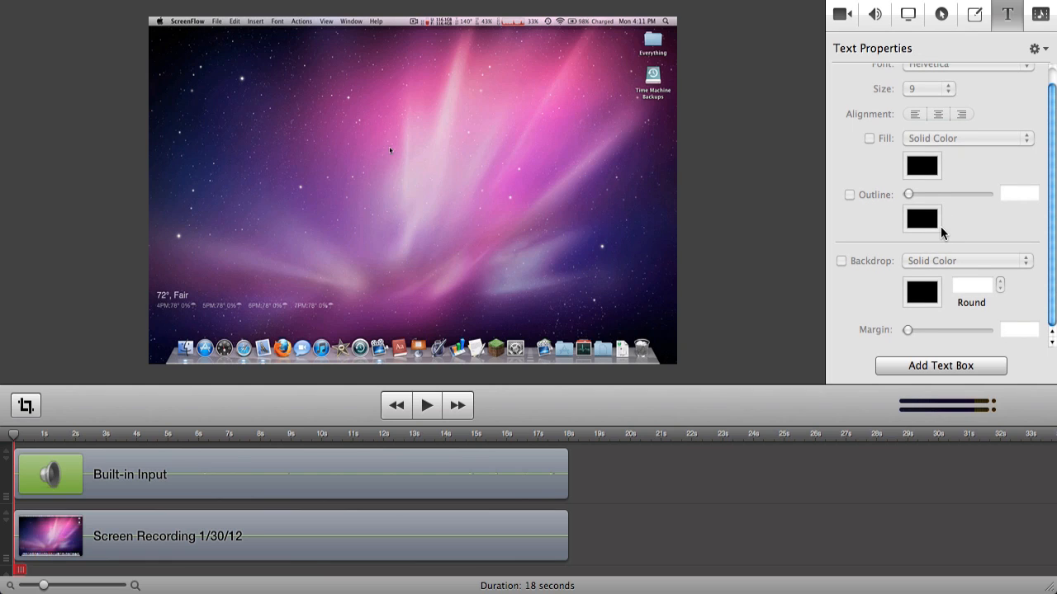
scroll(941, 233, up, 1)
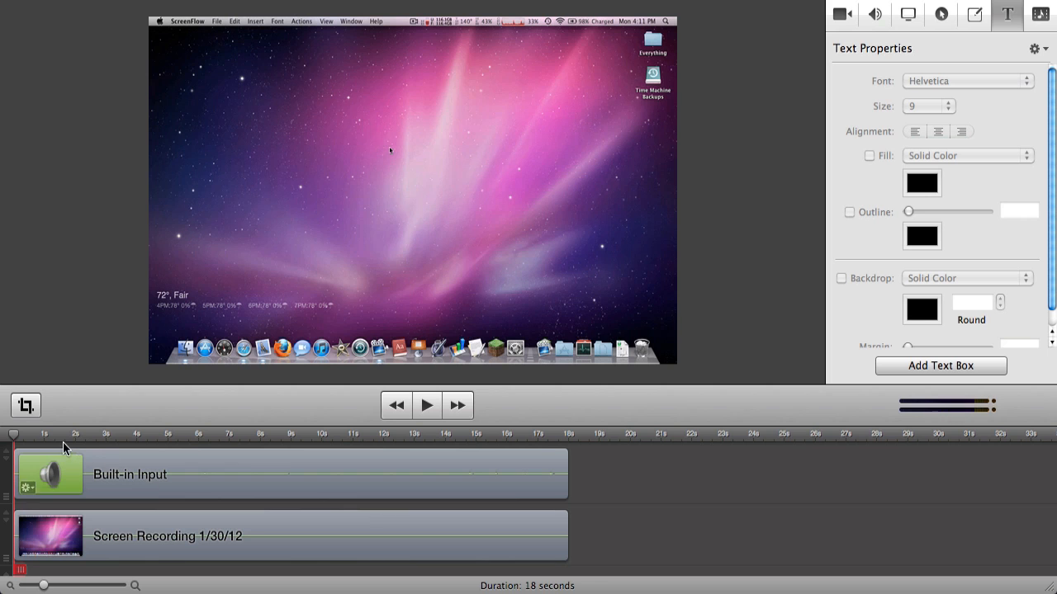
Step: Position the playhead at about 4.4 seconds, just before the Safari window opens, and add a text box
drag(26, 437, 58, 413)
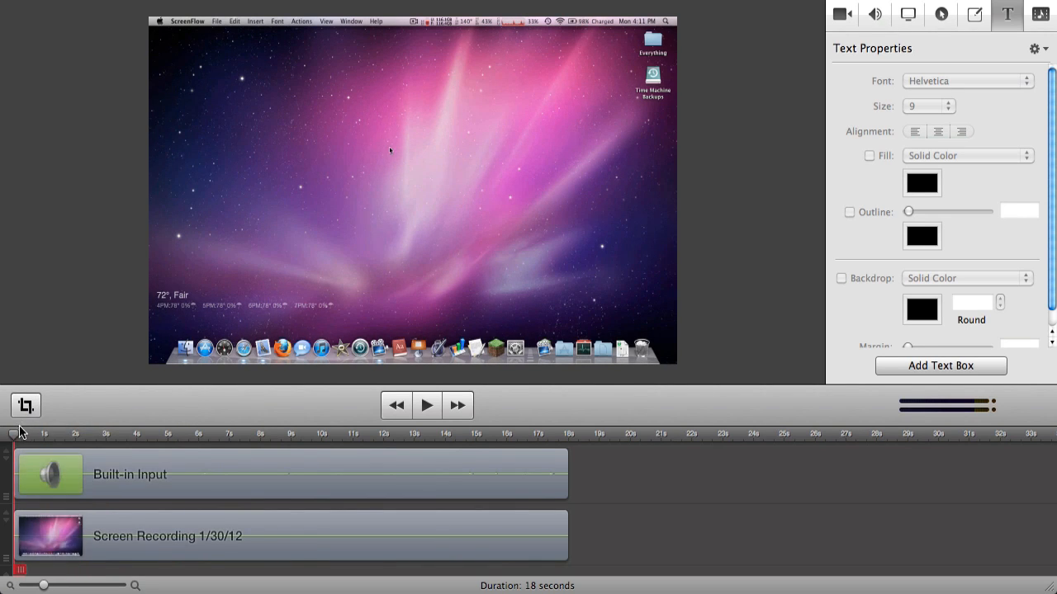
click(35, 438)
drag(36, 437, 162, 440)
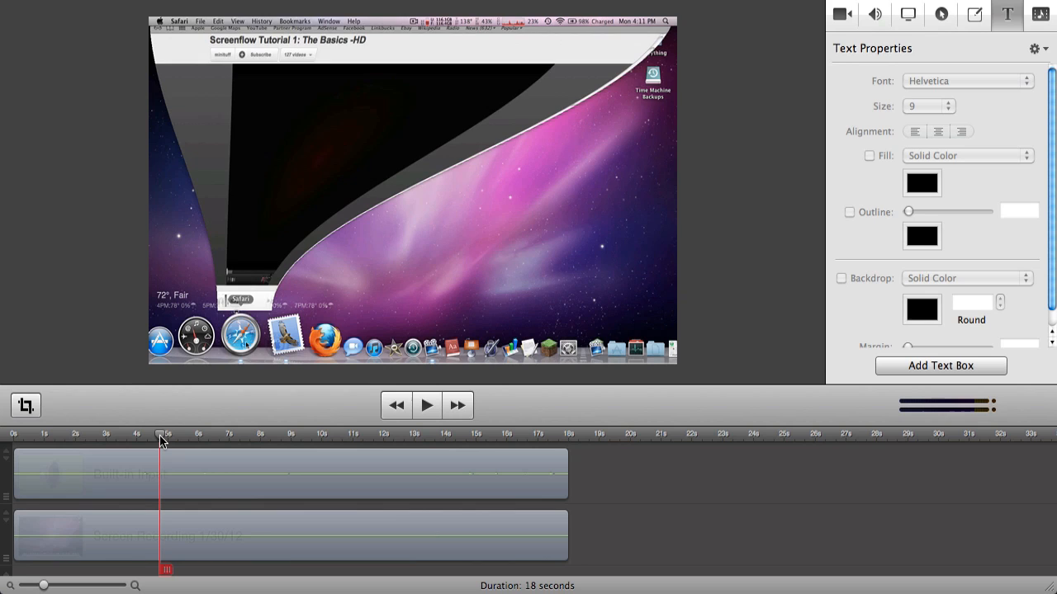
key(Left)
key(Left)
key(Left)
key(Left)
key(Left)
key(Left)
key(Left)
key(Left)
key(Left)
key(Left)
key(Left)
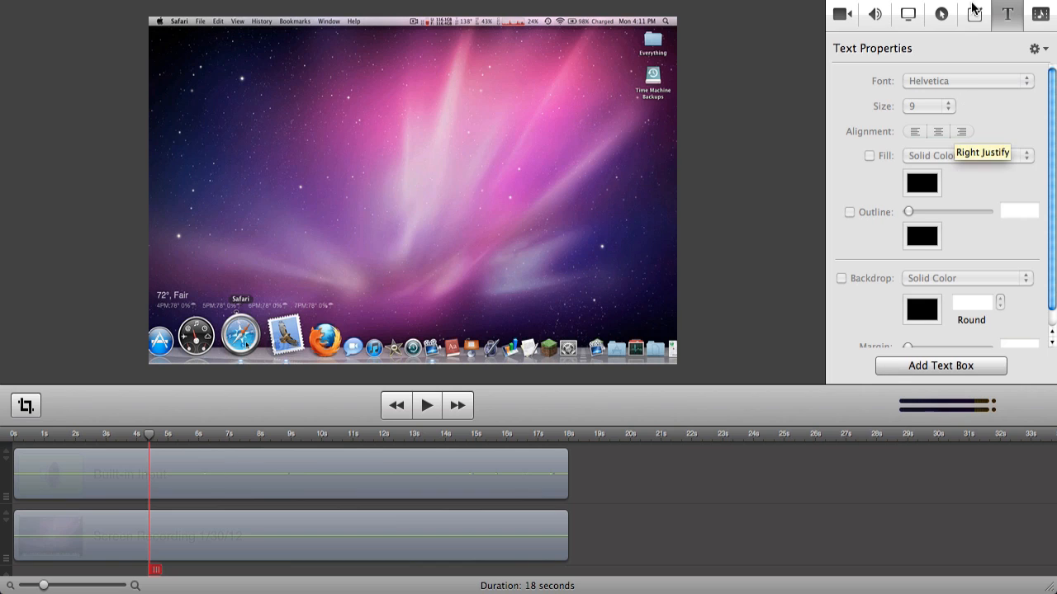
click(908, 364)
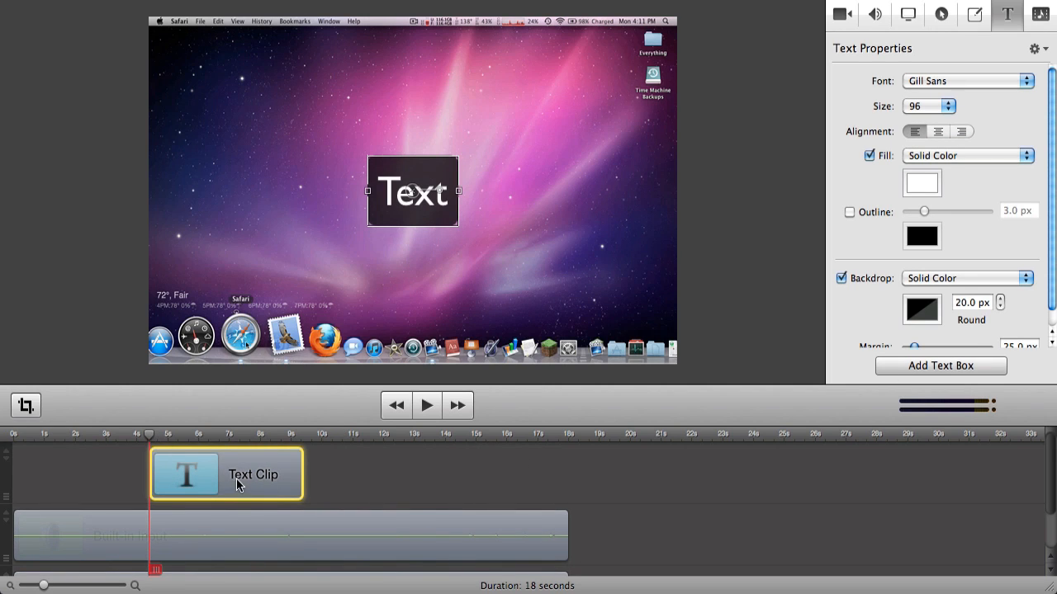
Step: Move the text clip to the start of the timeline and trim off its part beyond the playhead by splitting and deleting
drag(268, 477, 124, 472)
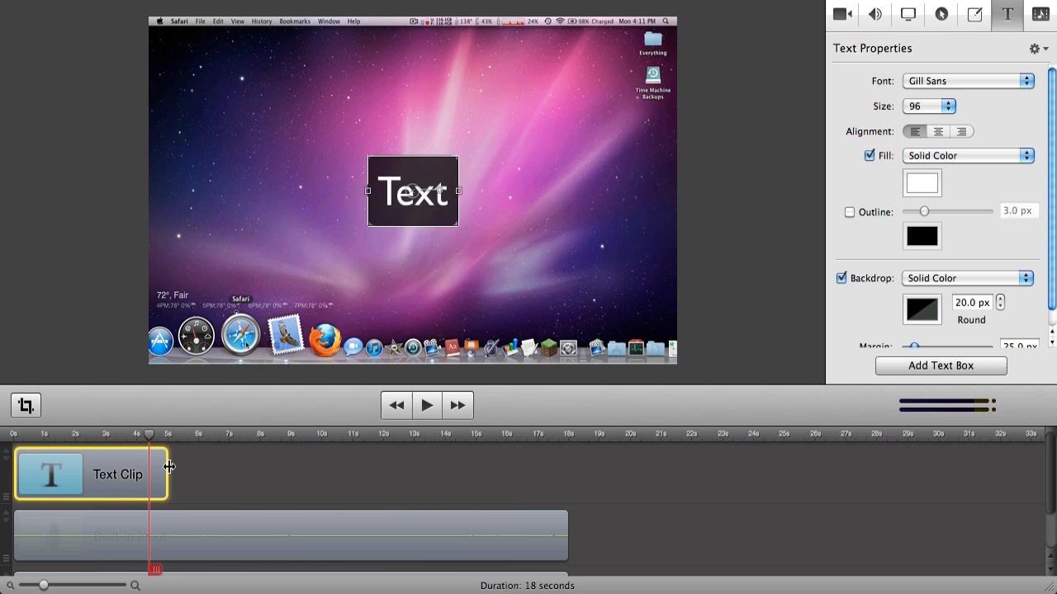
mouse_move(168, 467)
mouse_down()
mouse_move(147, 469)
mouse_move(182, 471)
mouse_up()
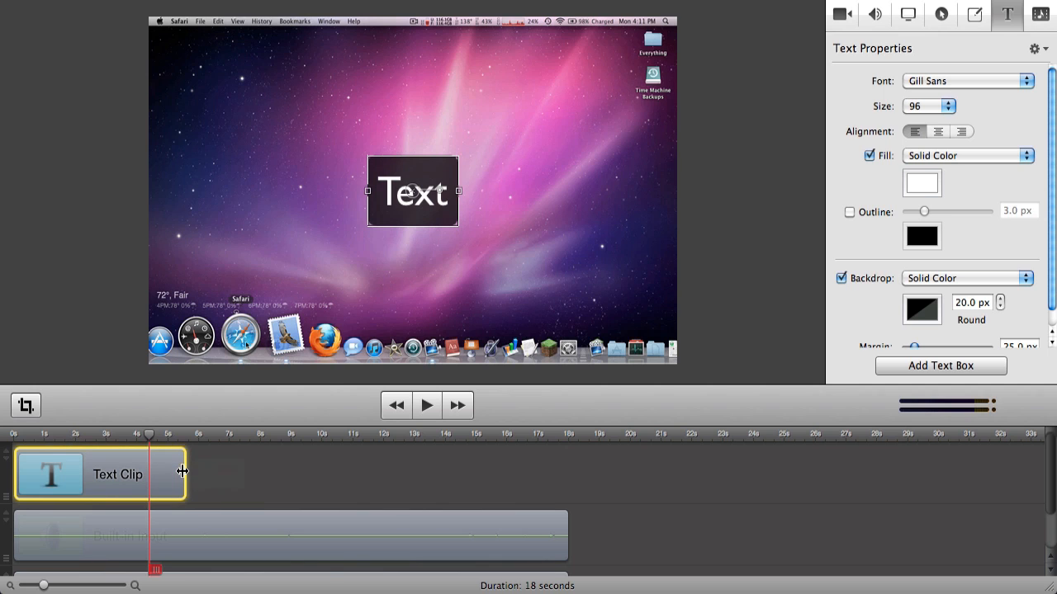
right_click(155, 466)
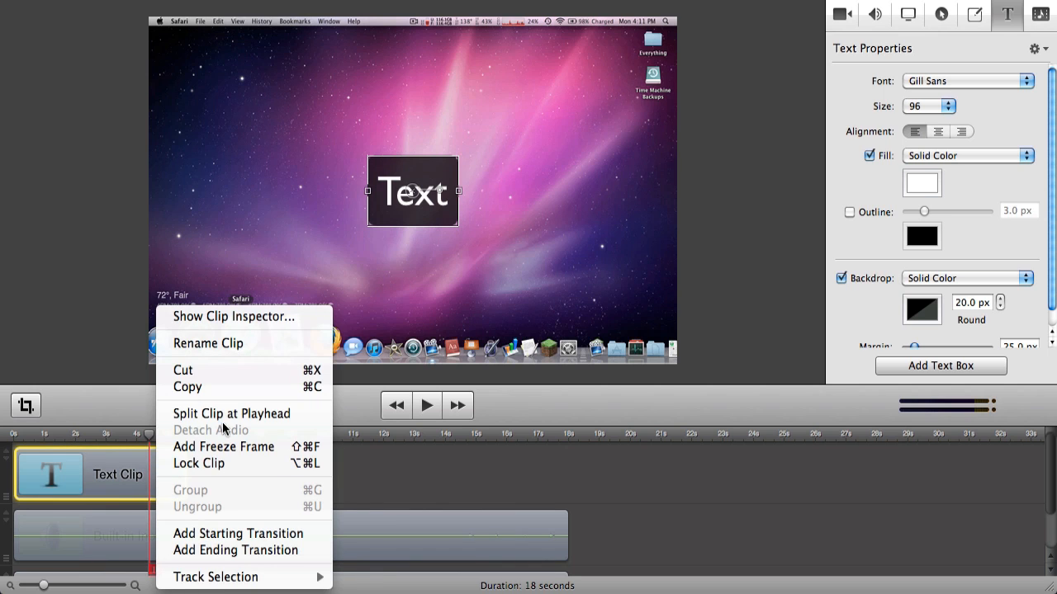
click(221, 413)
click(165, 470)
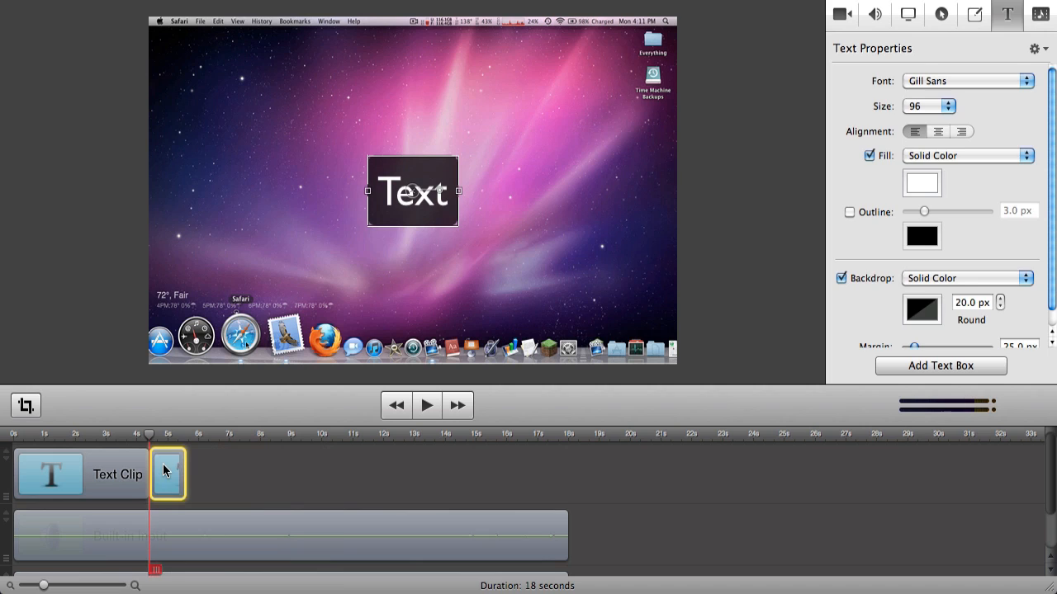
key(Delete)
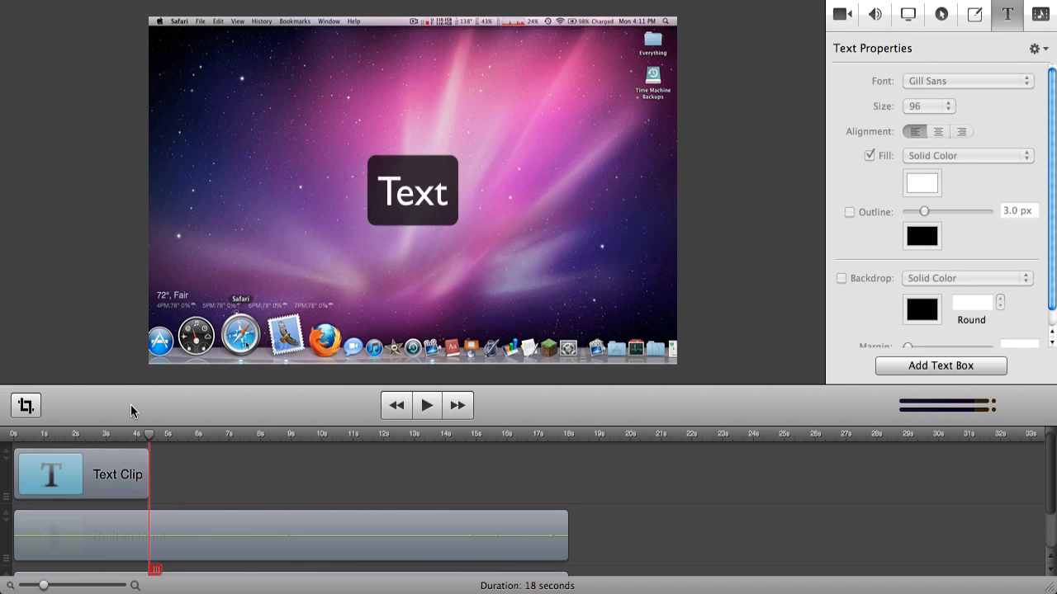
Step: Play the opening seconds of the project to check how the text clip appears over the recording
drag(43, 439, 3, 442)
key(space)
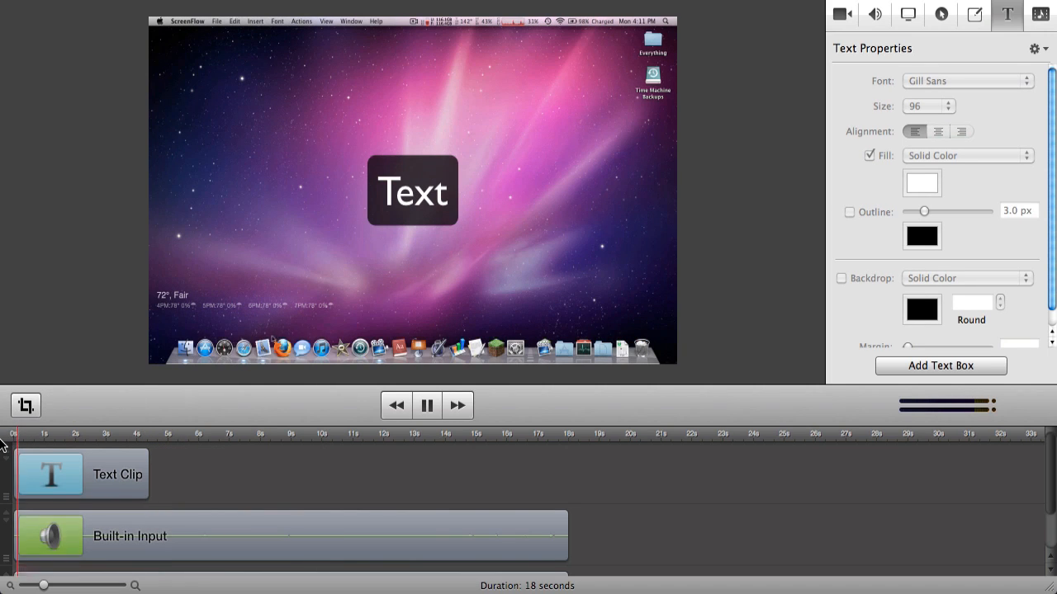
key(space)
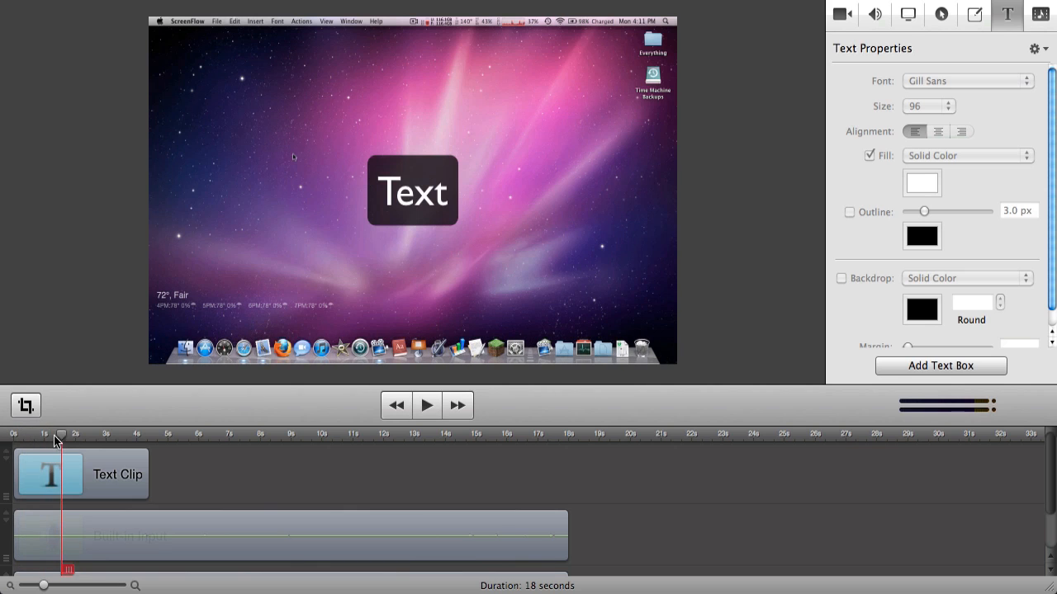
drag(100, 439, 79, 444)
key(space)
key(space)
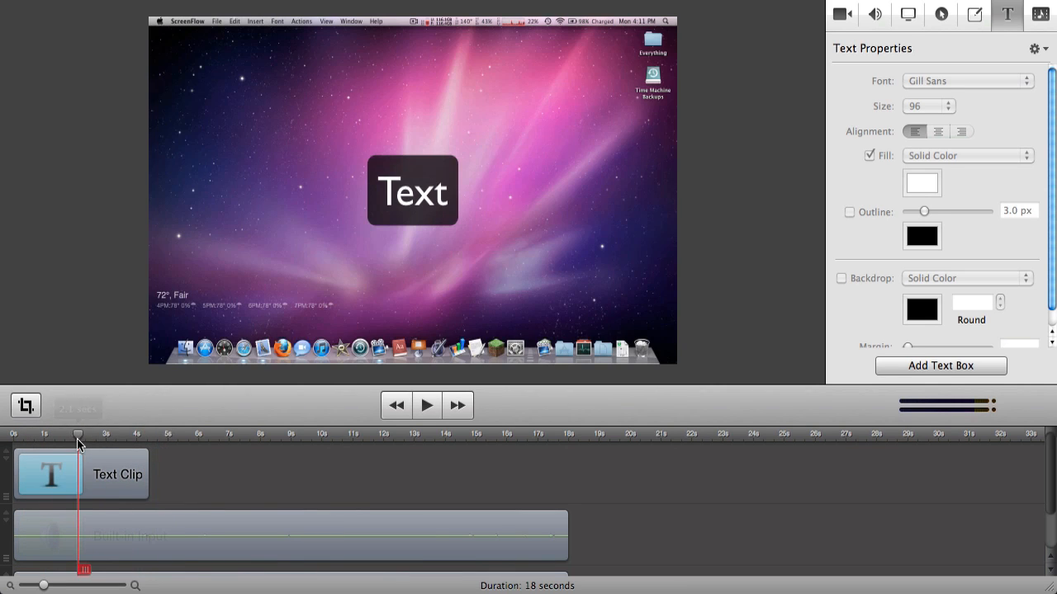
Step: Add an ending transition to the text clip and preview its effect and the available transition types
right_click(112, 482)
click(149, 551)
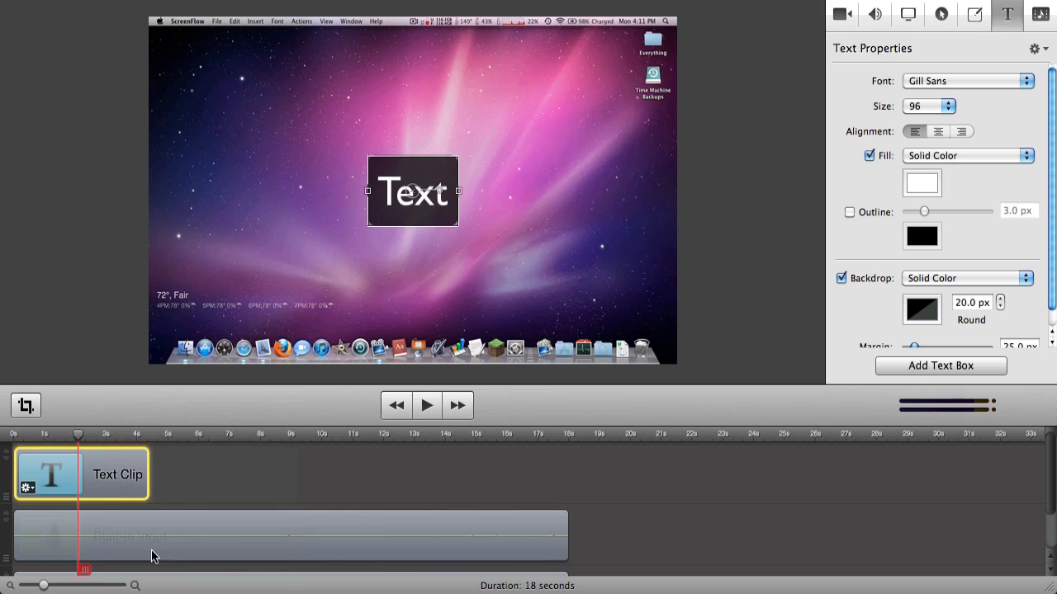
click(102, 437)
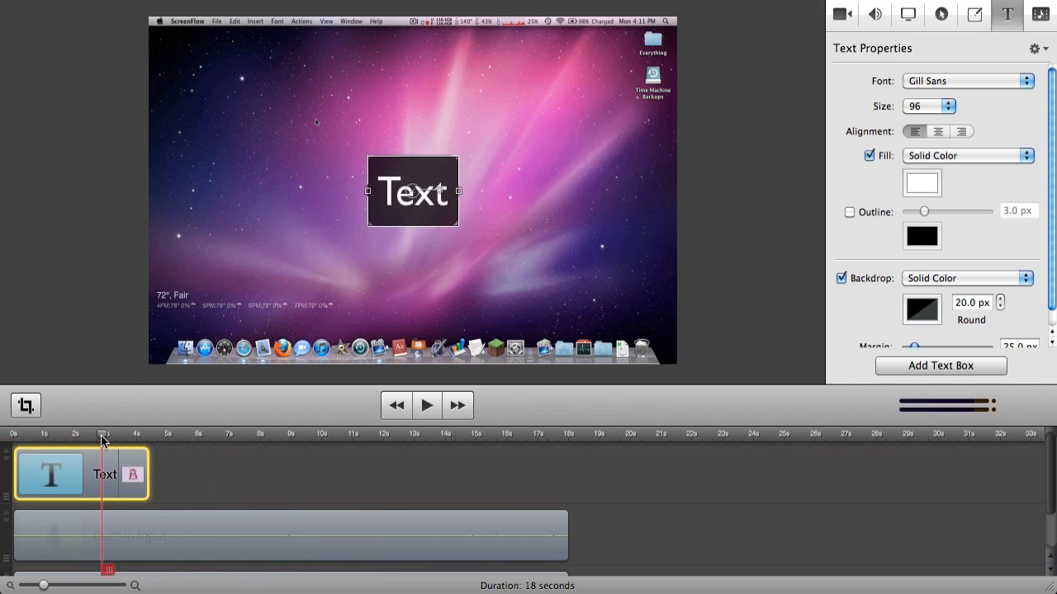
key(space)
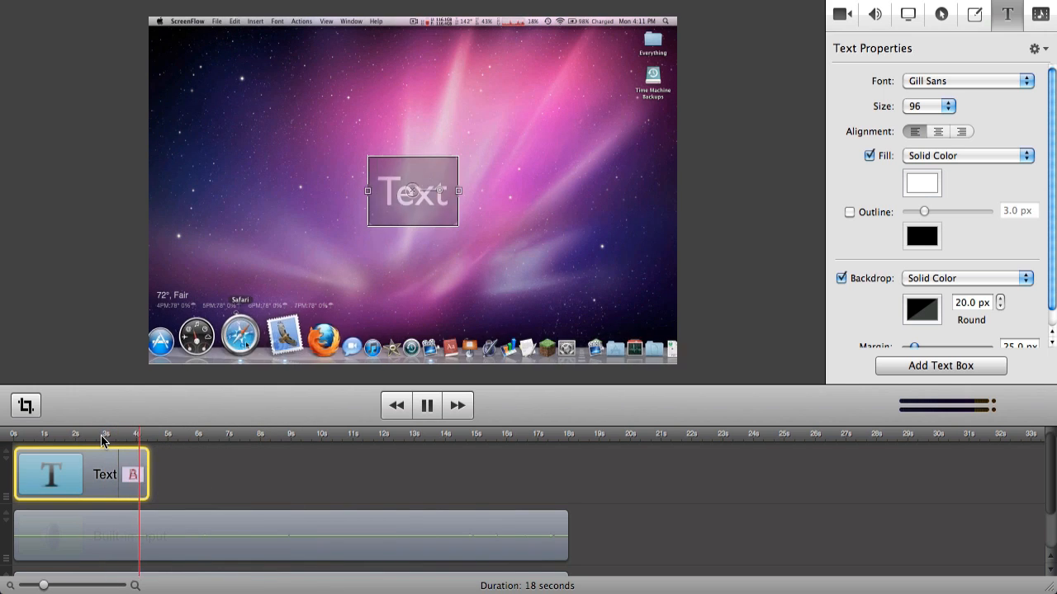
drag(104, 438, 131, 444)
right_click(132, 473)
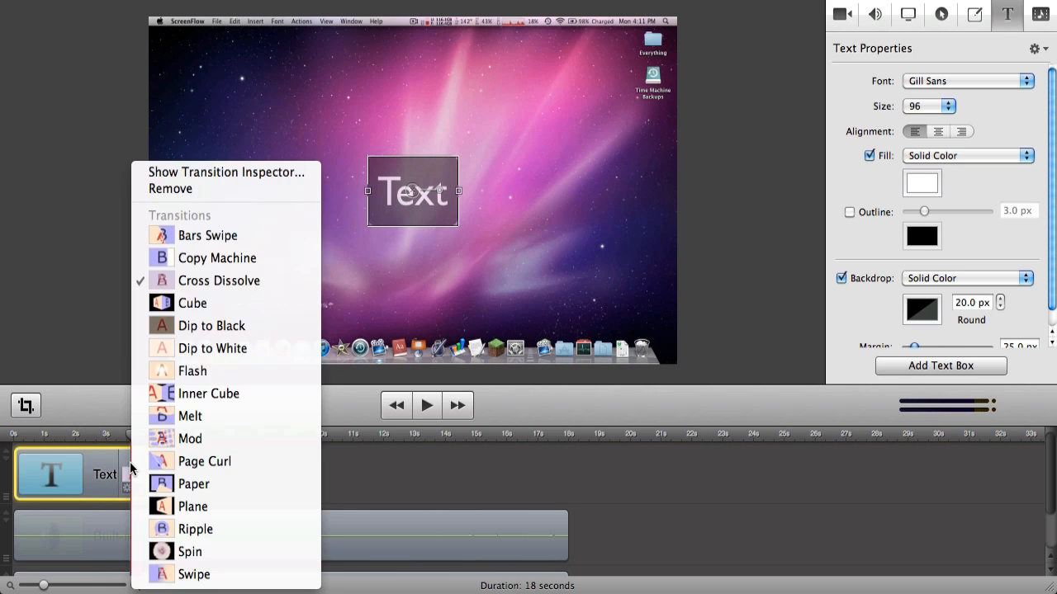
click(342, 484)
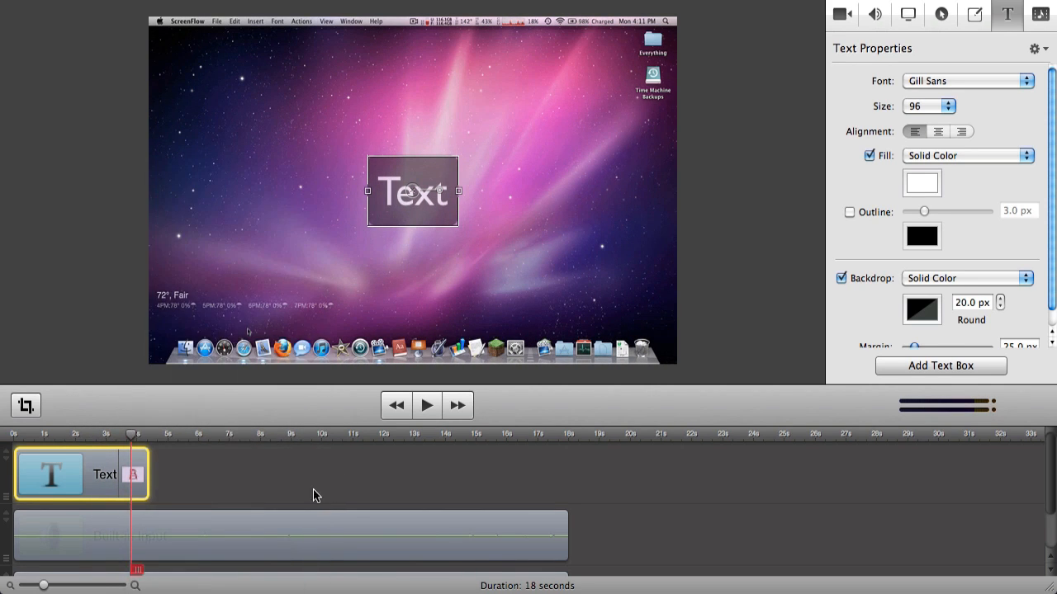
Step: Add a starting transition to the text clip and play it from the beginning of the timeline
right_click(66, 473)
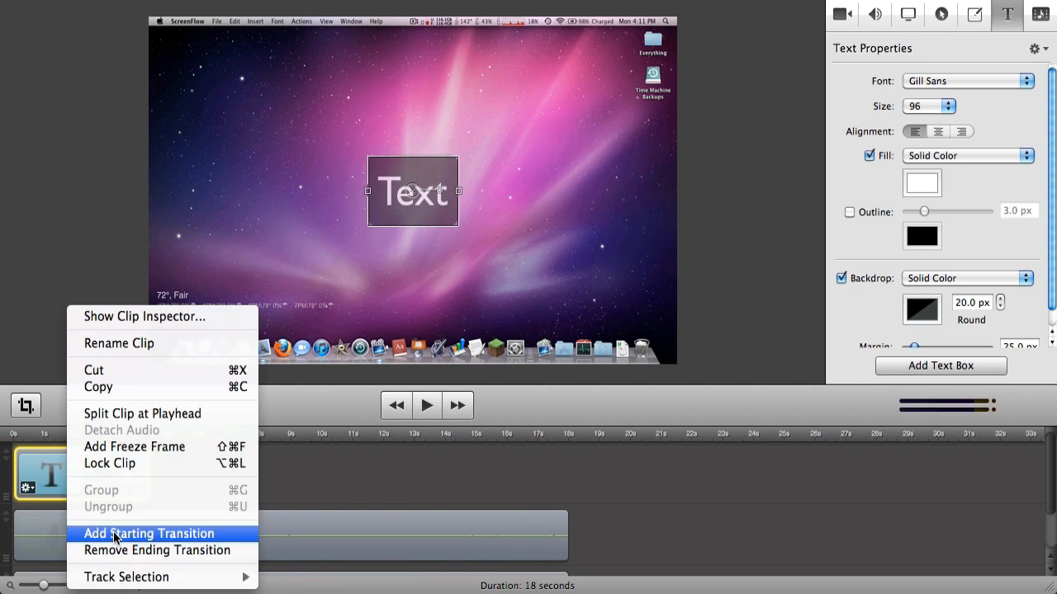
click(111, 533)
click(38, 435)
drag(37, 435, 0, 435)
key(space)
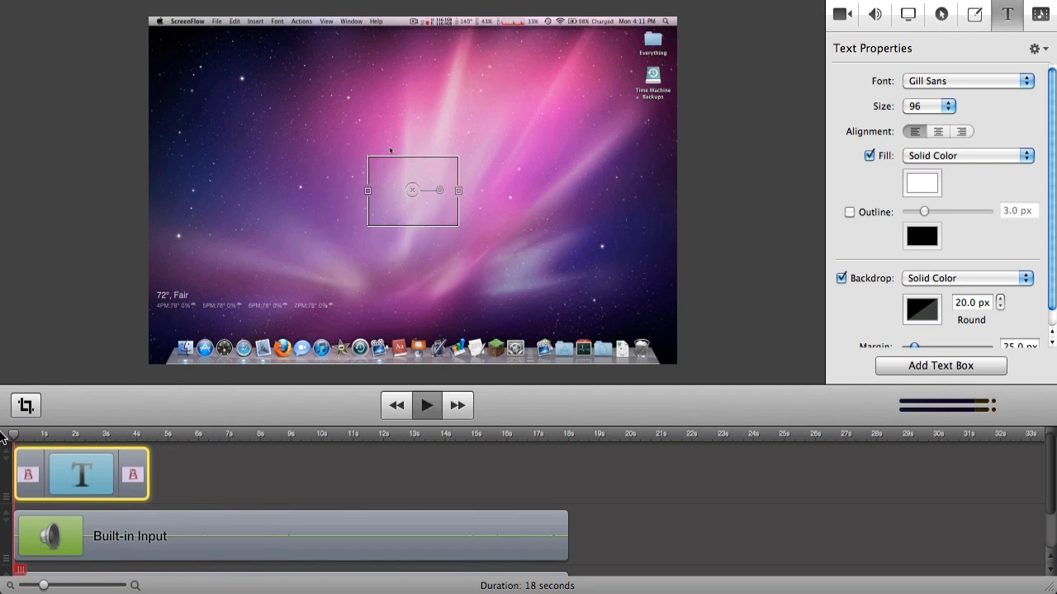
key(space)
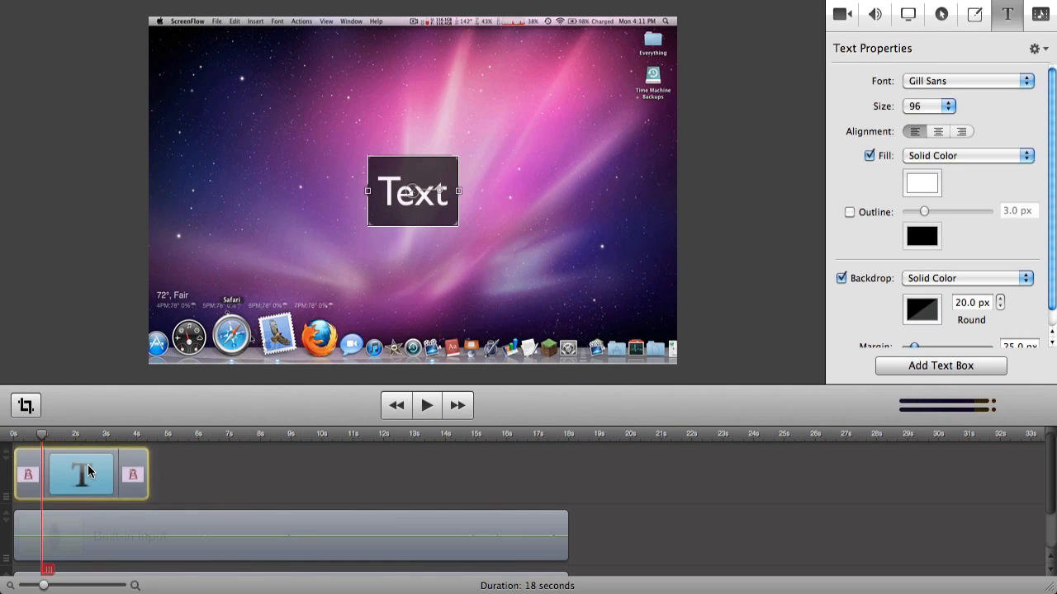
Step: Replace the text box's wording with "Edit Me" and centre the box in the frame
double_click(430, 188)
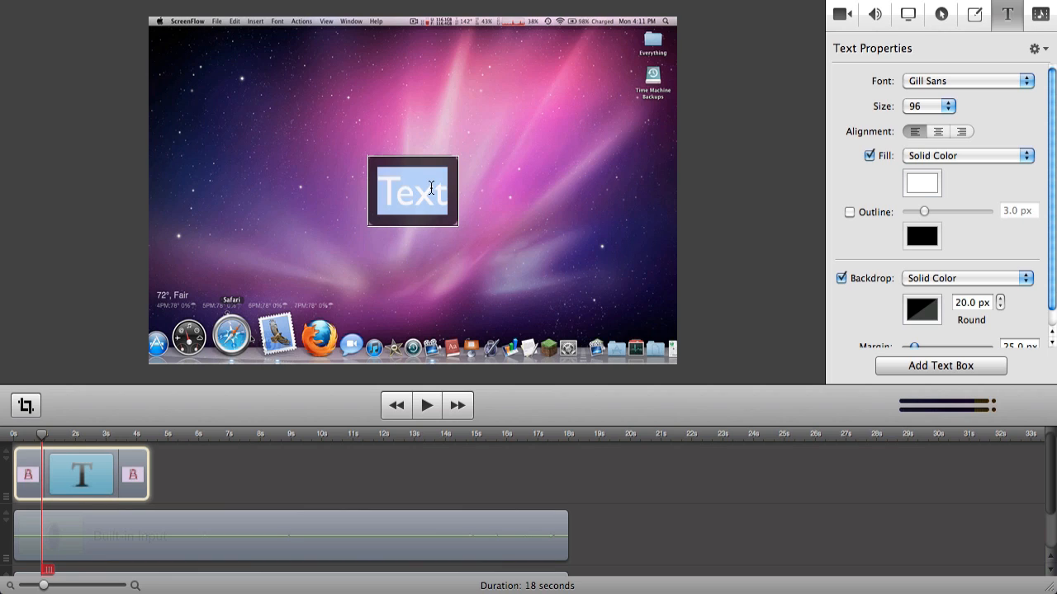
text(Edit Me)
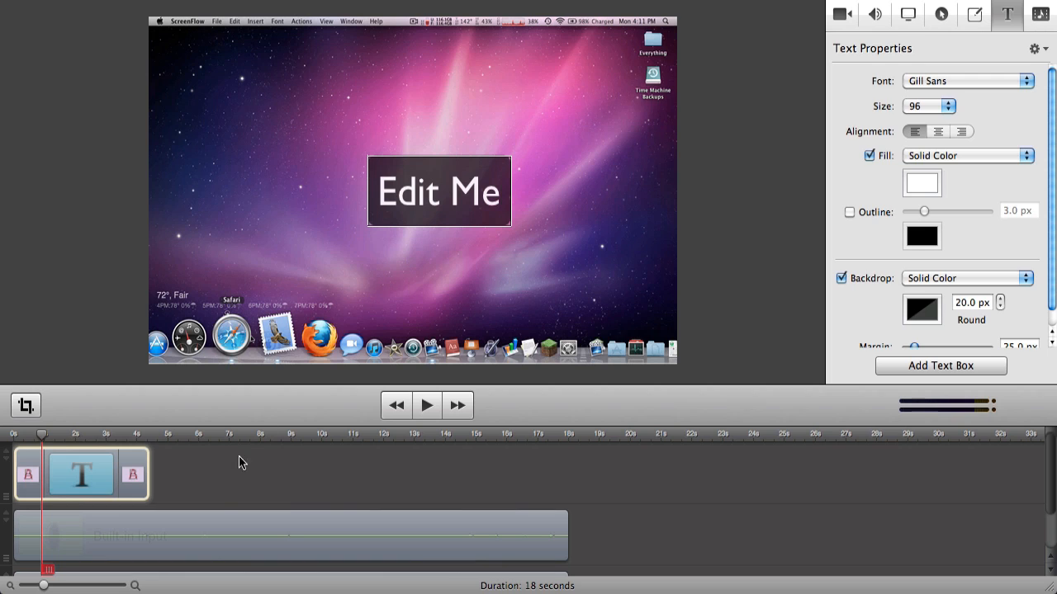
click(165, 487)
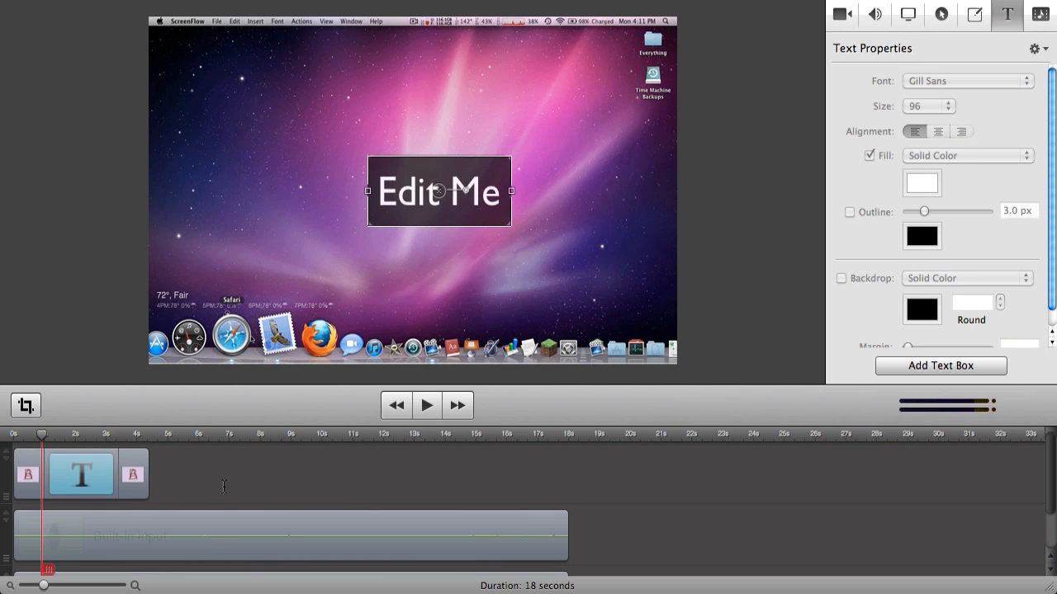
click(107, 479)
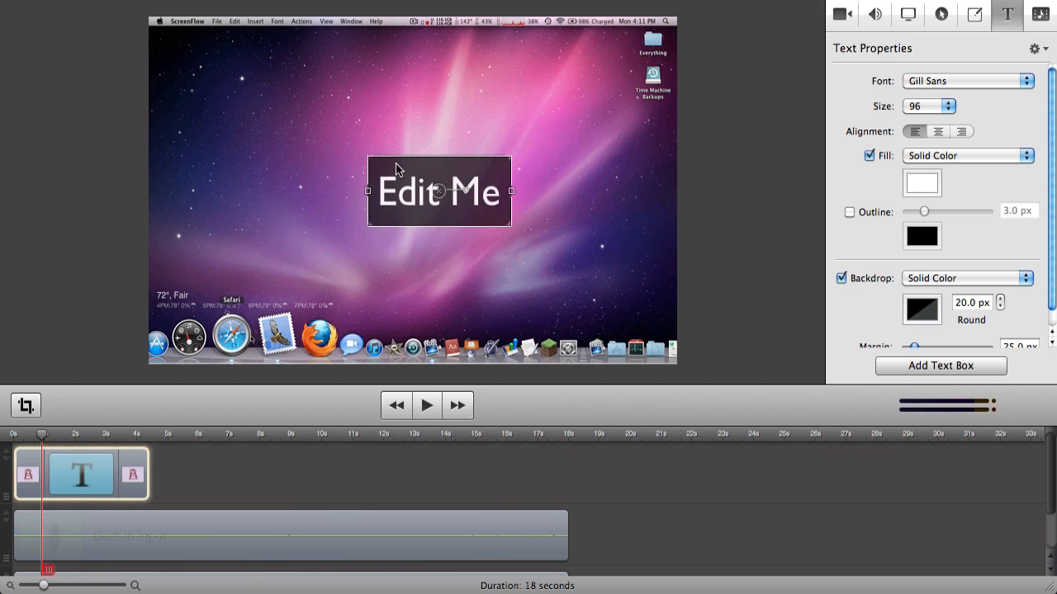
drag(417, 201, 388, 200)
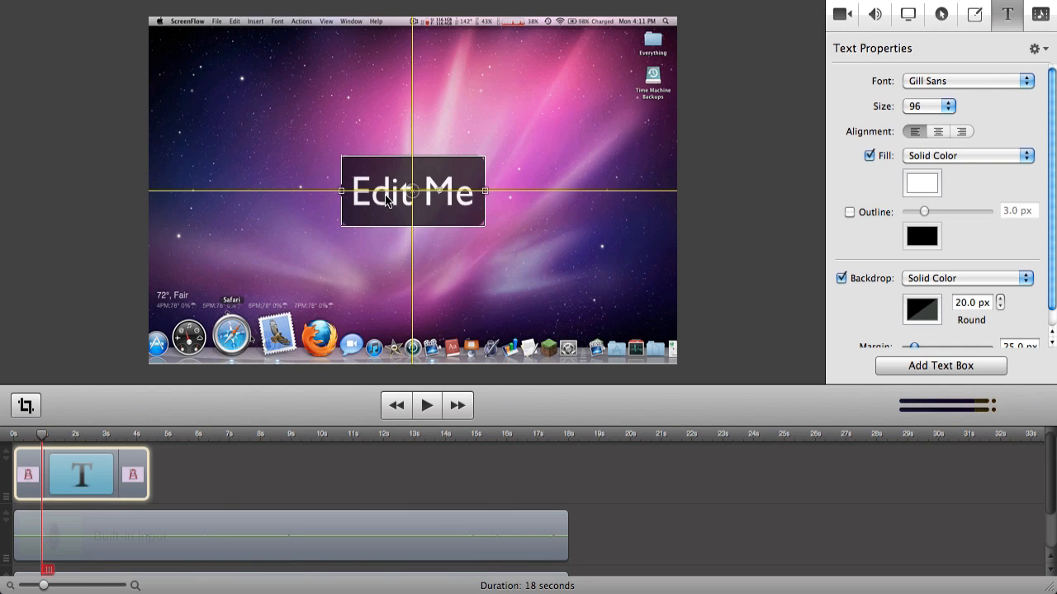
Step: Move the "Edit Me" box to the right side of the video frame and across to its left side
drag(393, 200, 544, 198)
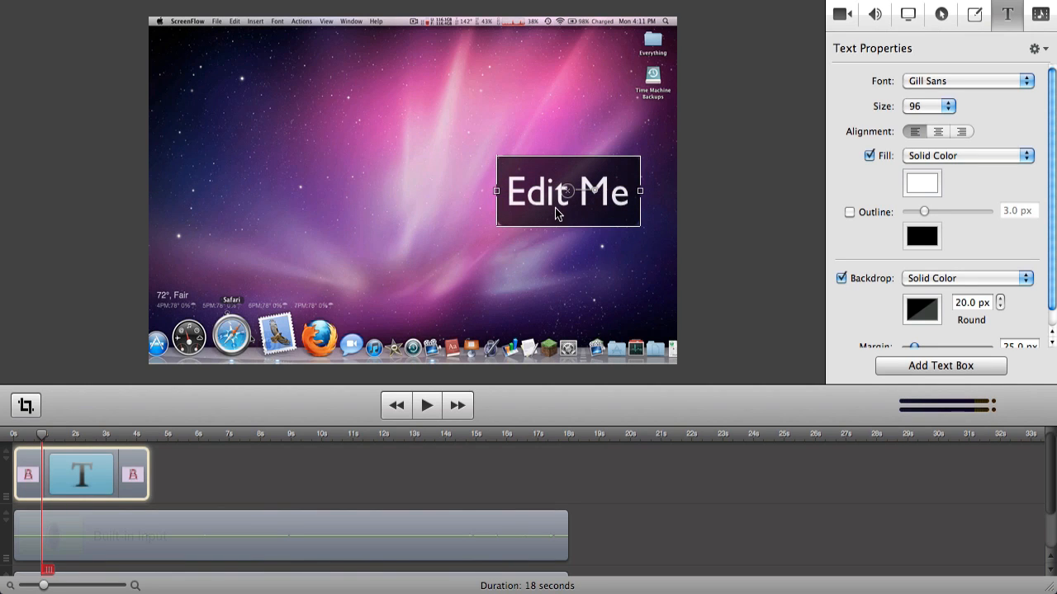
drag(557, 214, 274, 220)
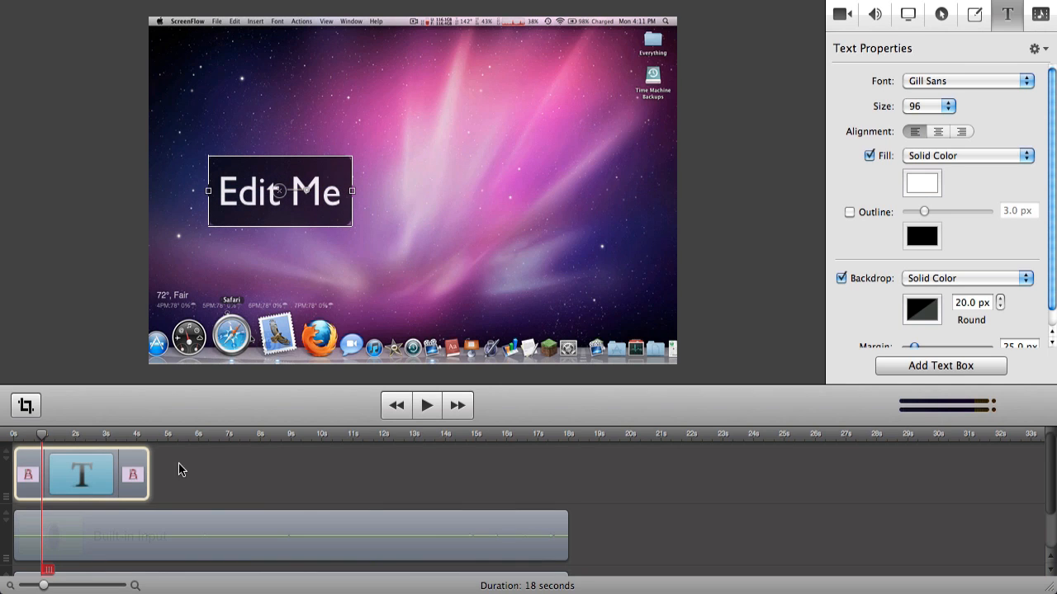
Step: Add a second text box directly beneath the "Edit Me" box and delete its clip from the timeline
click(940, 368)
drag(427, 205, 290, 289)
click(262, 489)
click(156, 478)
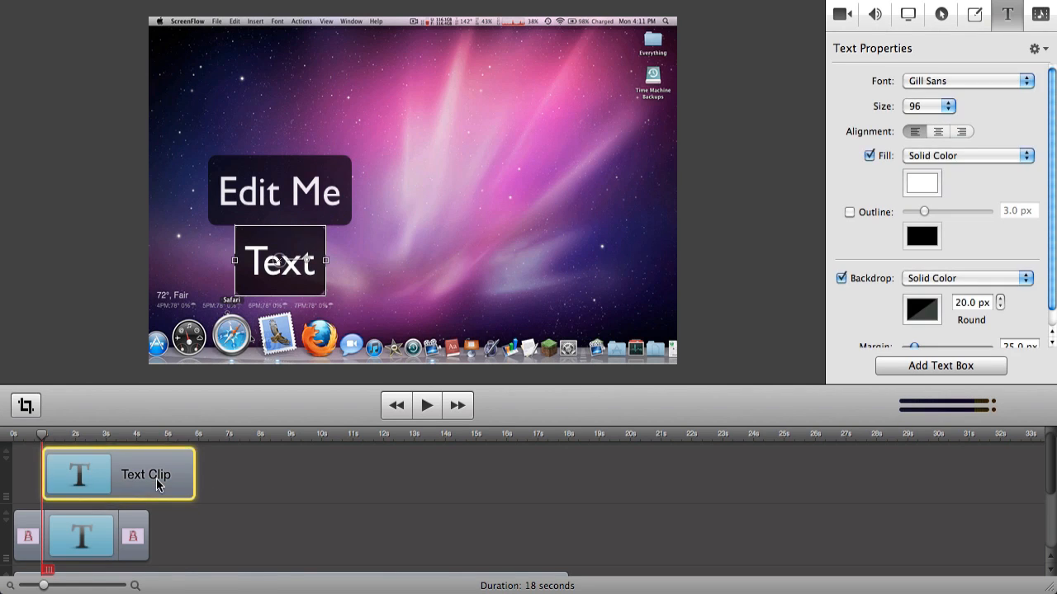
key(Delete)
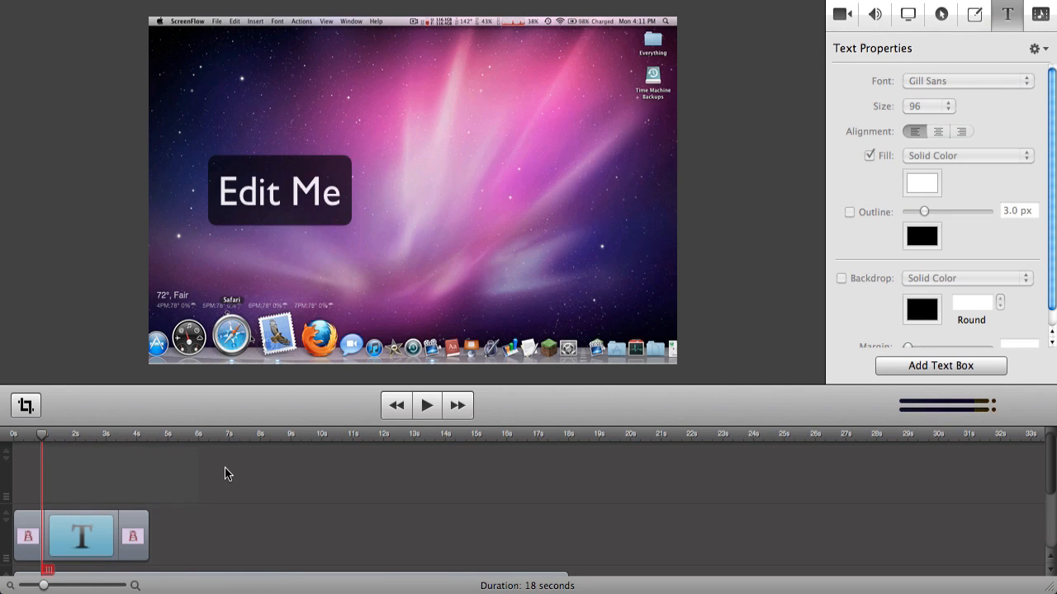
Step: Set the playhead to about 2.4 seconds and move the "Edit Me" box back to the centre of the frame
click(86, 434)
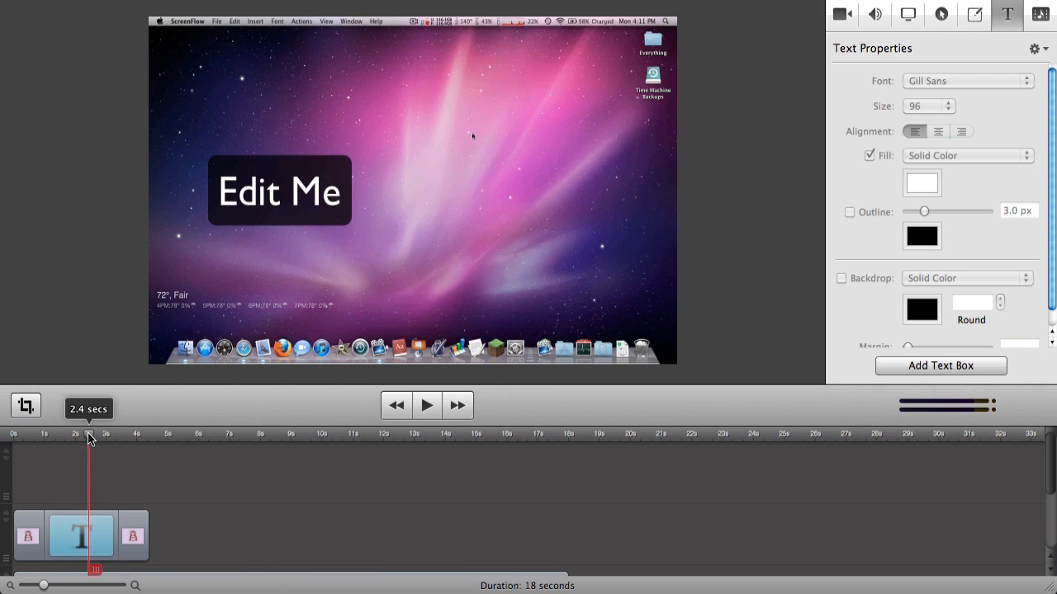
drag(269, 193, 410, 196)
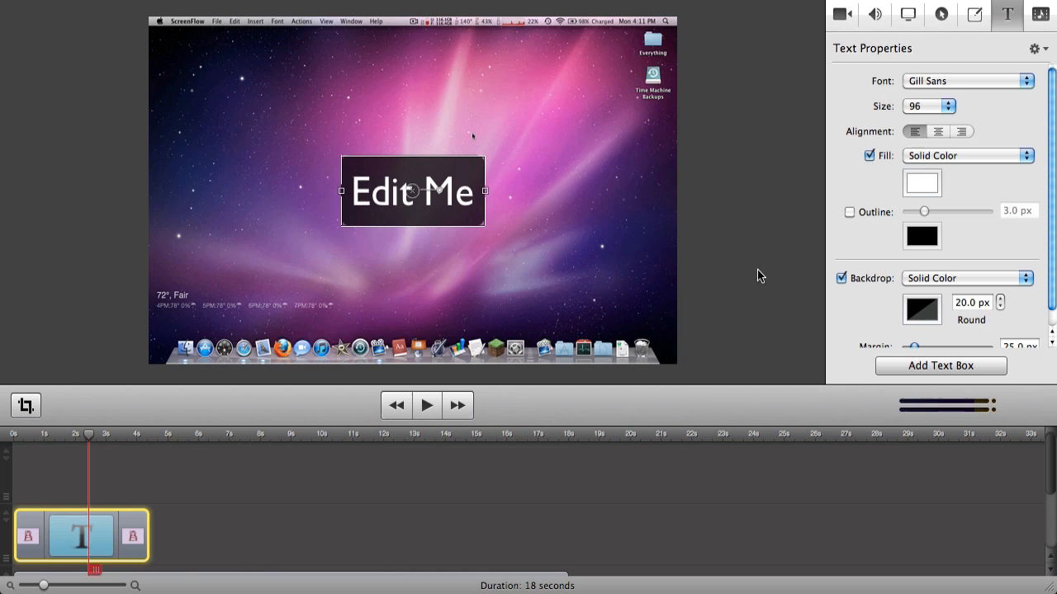
scroll(850, 199, down, 1)
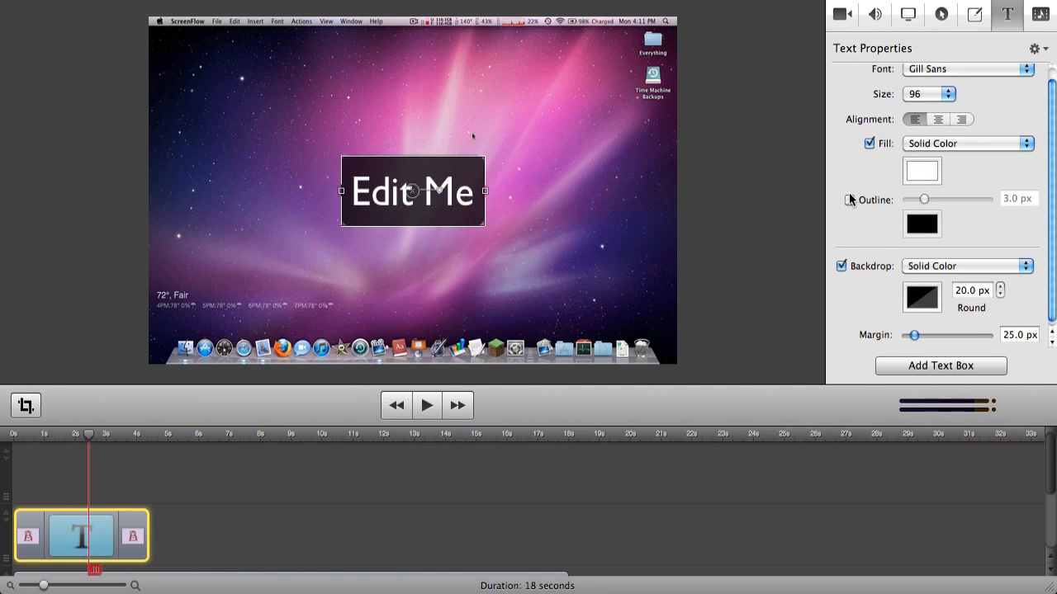
Step: Switch the "Edit Me" box's backdrop off and back on to compare the look, leaving its clip selected
scroll(851, 199, up, 1)
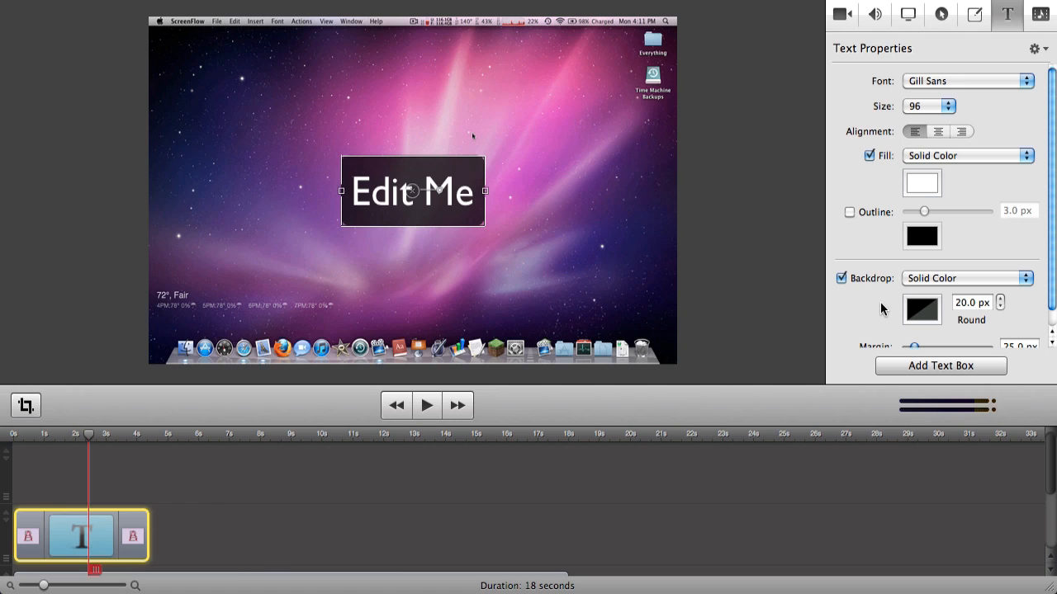
click(841, 278)
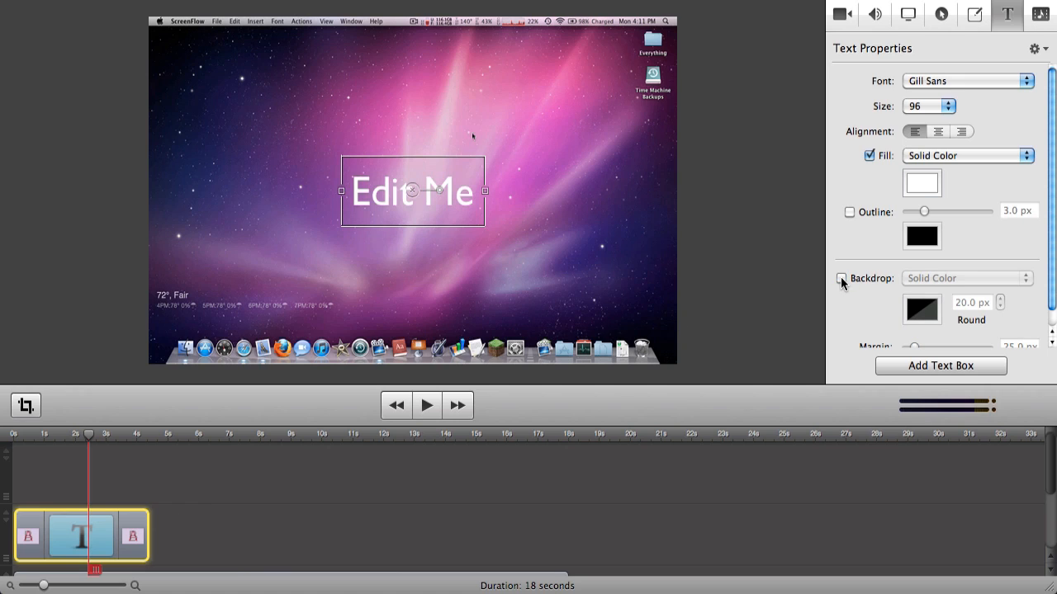
click(842, 278)
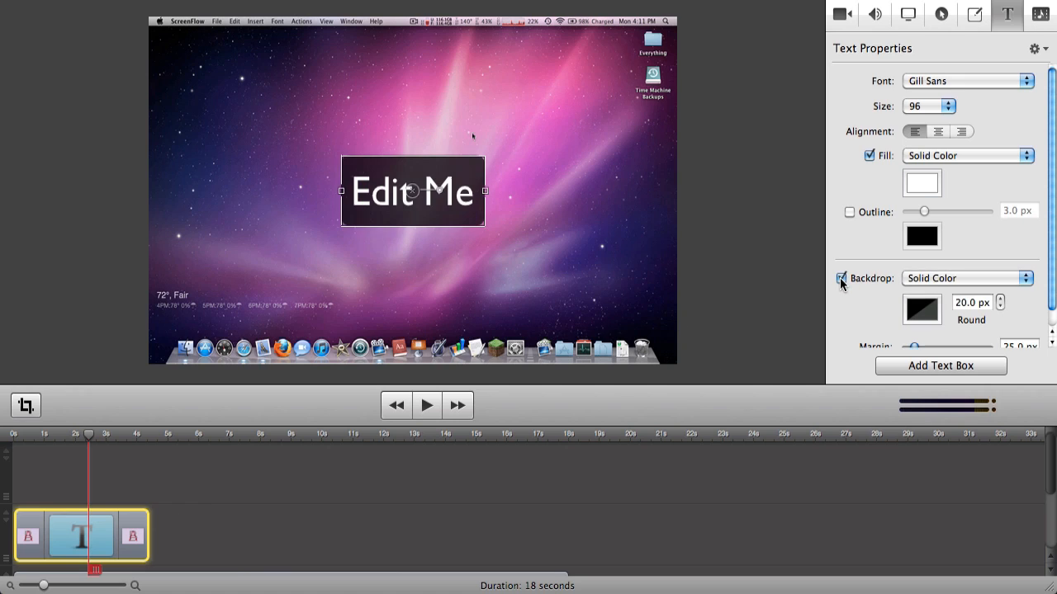
click(782, 236)
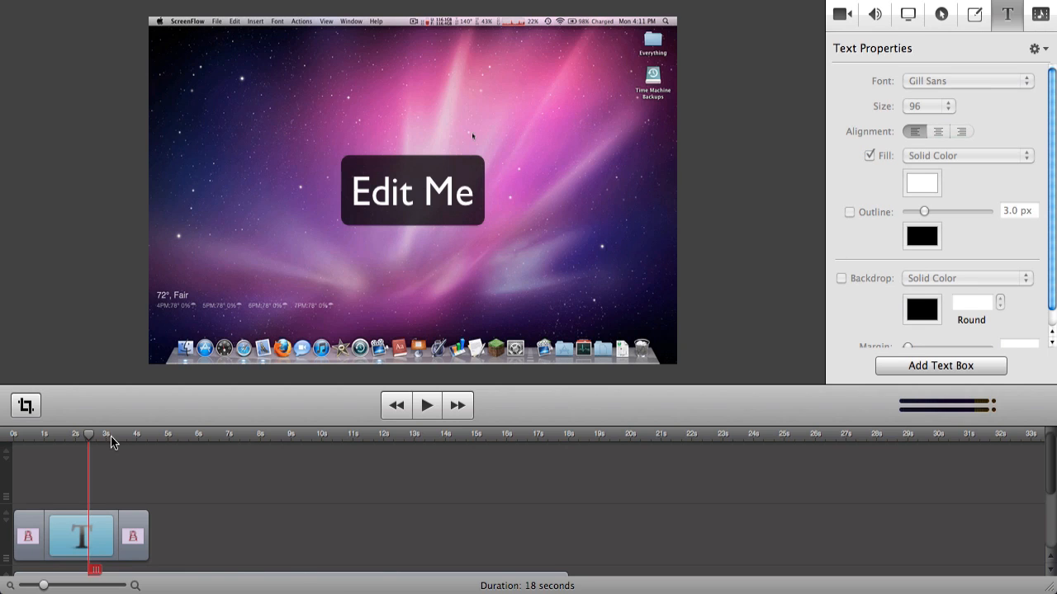
click(79, 528)
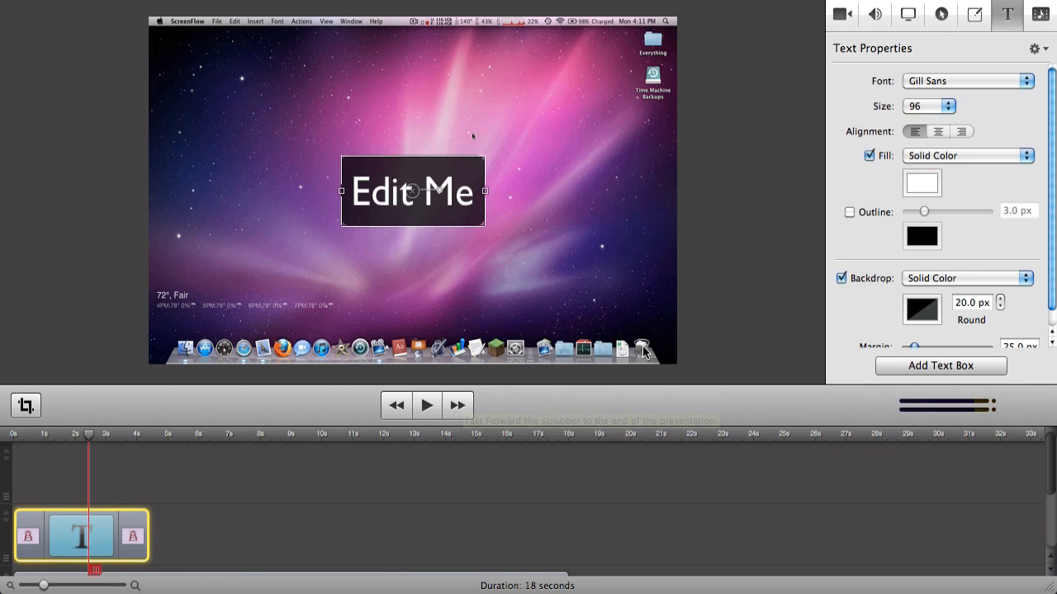
Step: Try the "Edit Me" text with a 3.0 px outline and no backdrop, and restore the backdrop without the outline
click(842, 279)
click(850, 212)
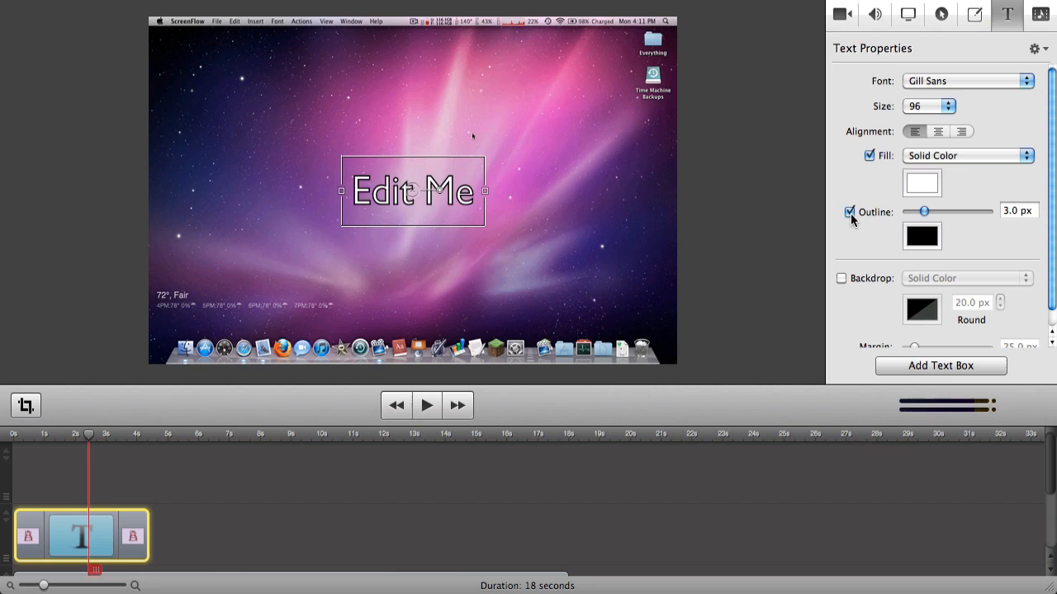
click(850, 213)
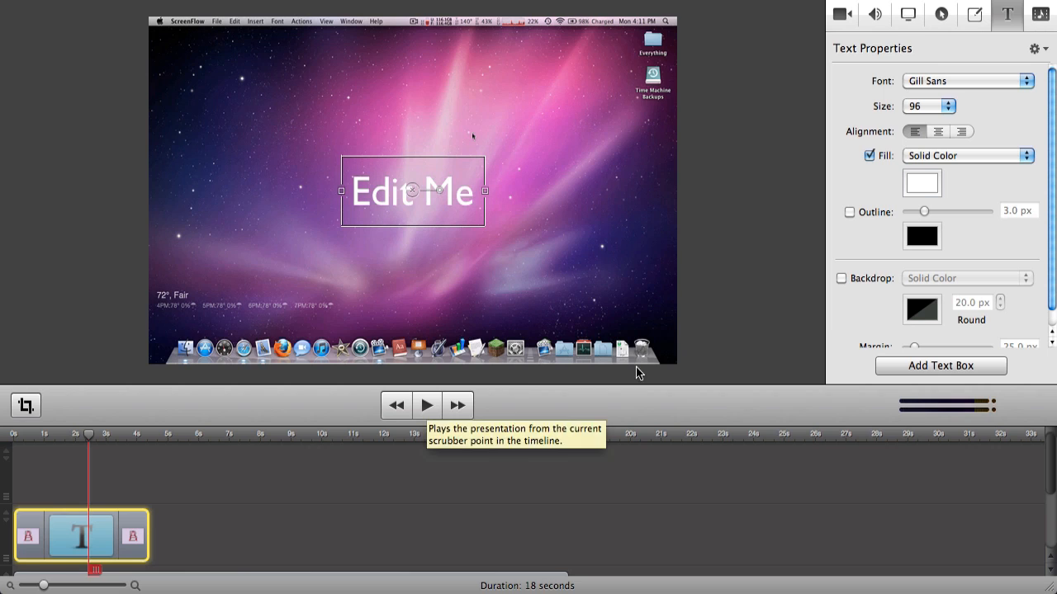
click(842, 279)
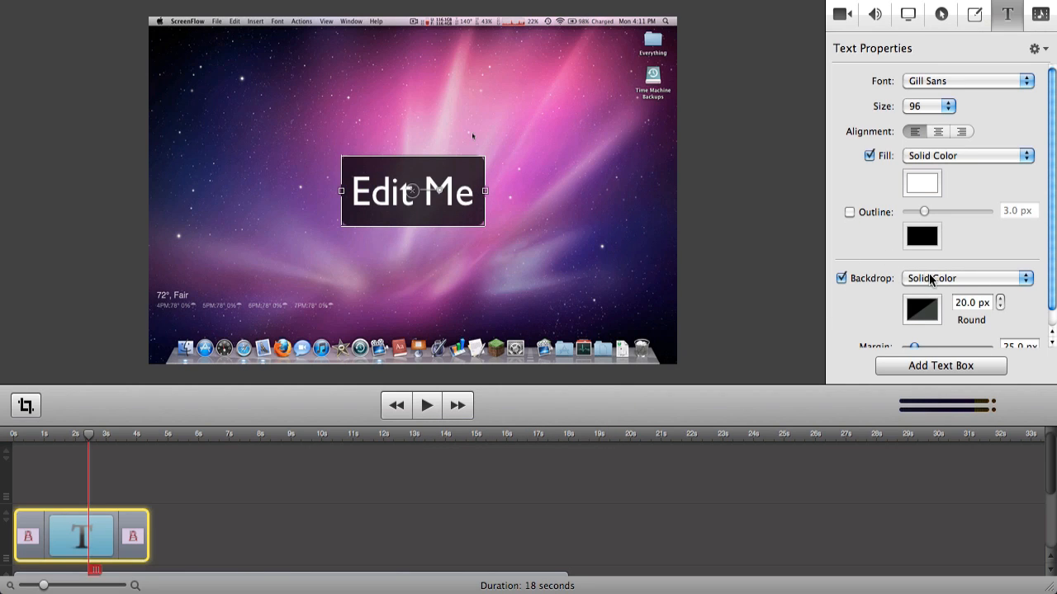
Step: Try an Image Fill backdrop for the "Edit Me" box, cancel choosing a picture and return to Solid Color
click(951, 281)
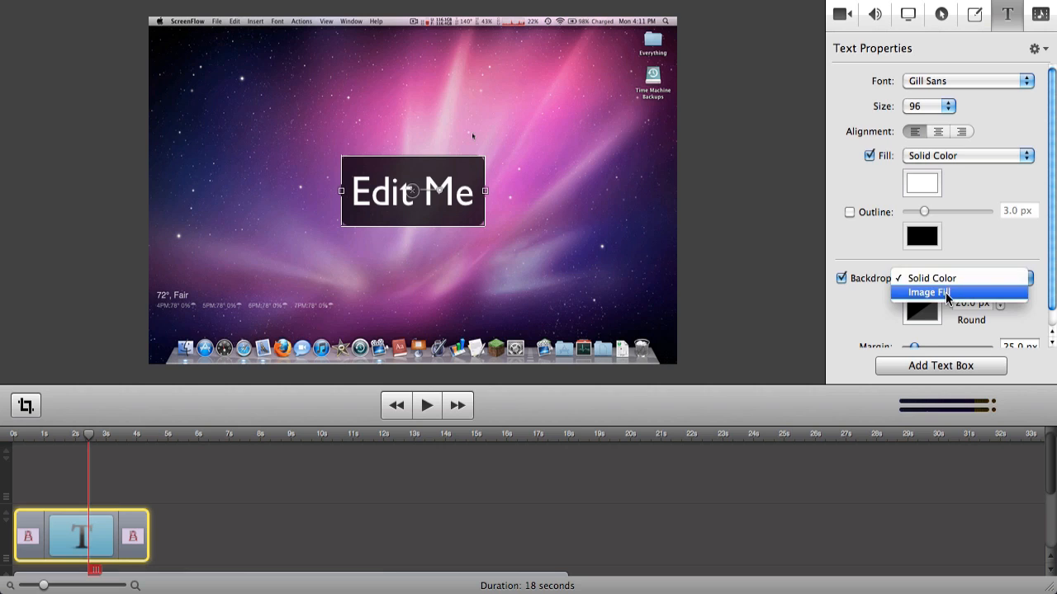
click(946, 292)
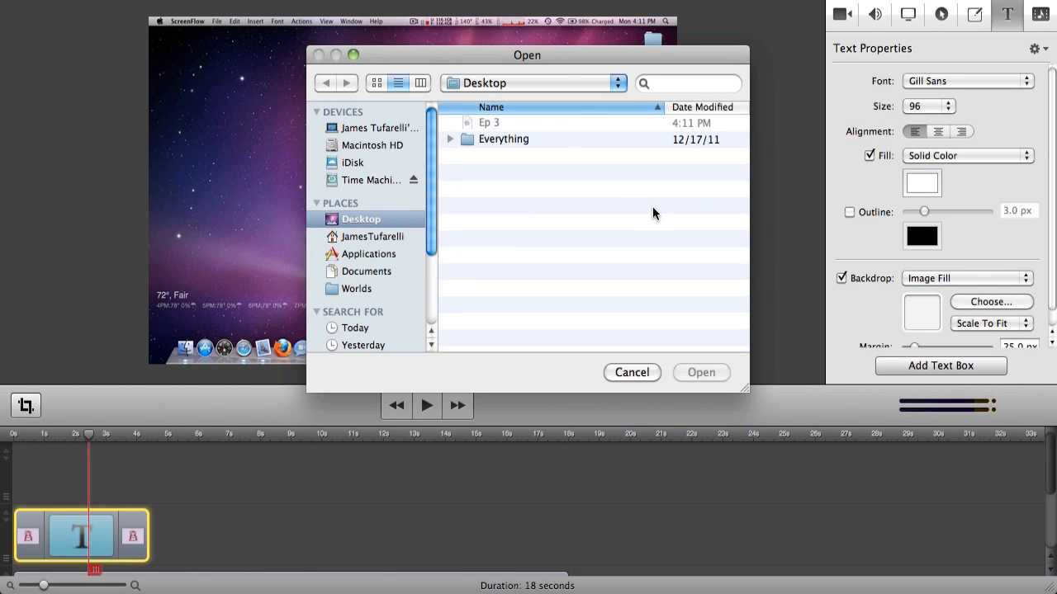
click(631, 373)
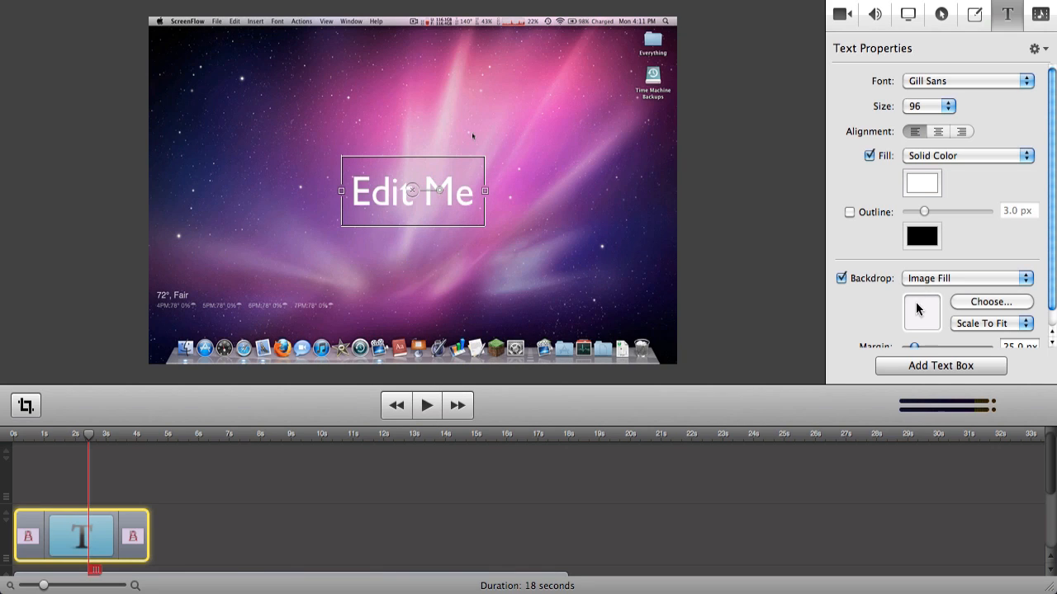
scroll(869, 285, down, 1)
click(746, 278)
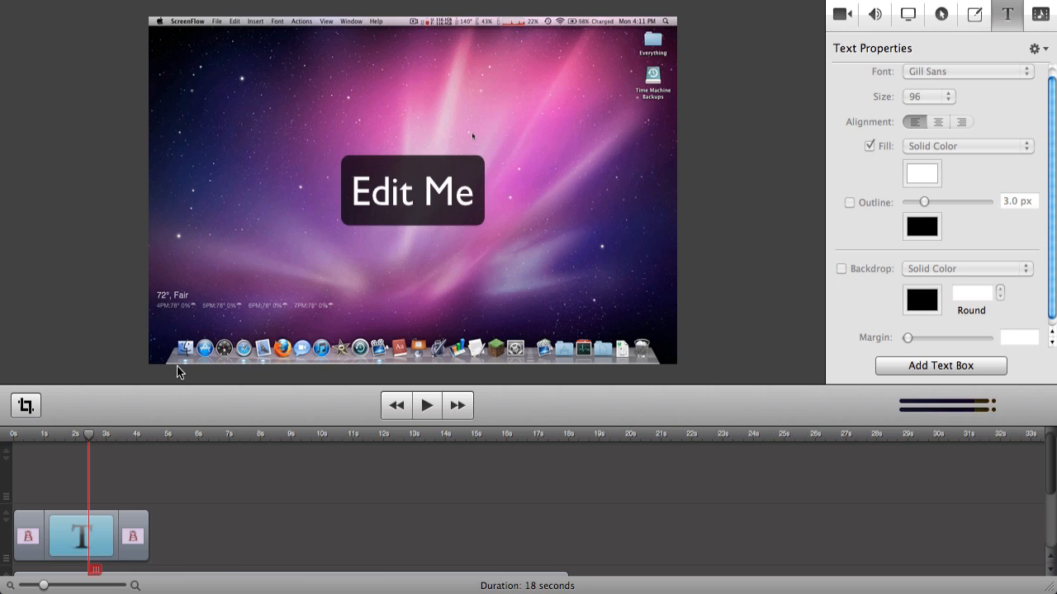
Step: Change the "Edit Me" box's solid backdrop colour to medium grey at 100% opacity
click(85, 517)
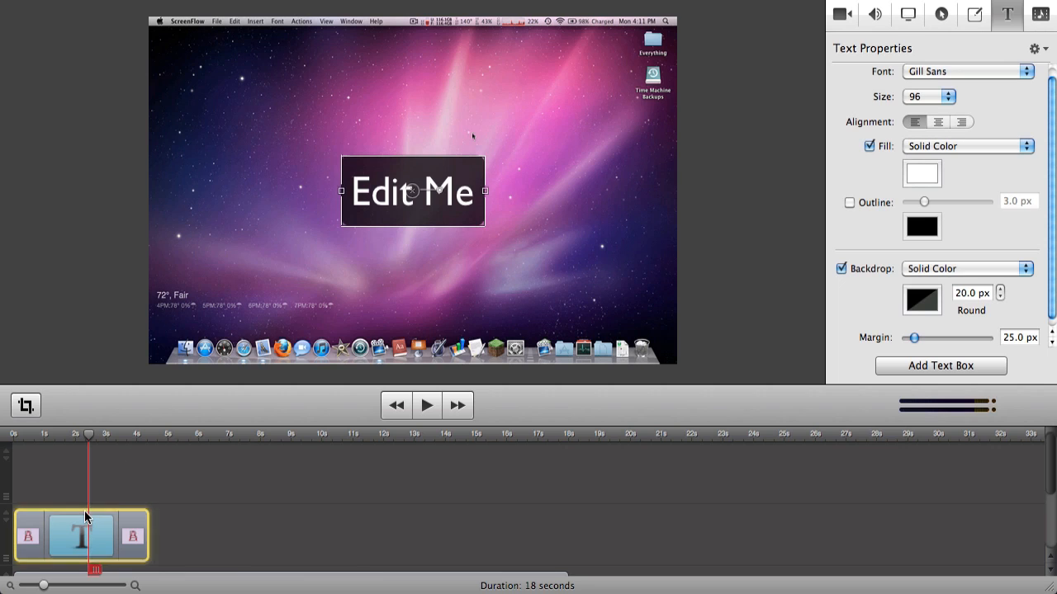
click(930, 310)
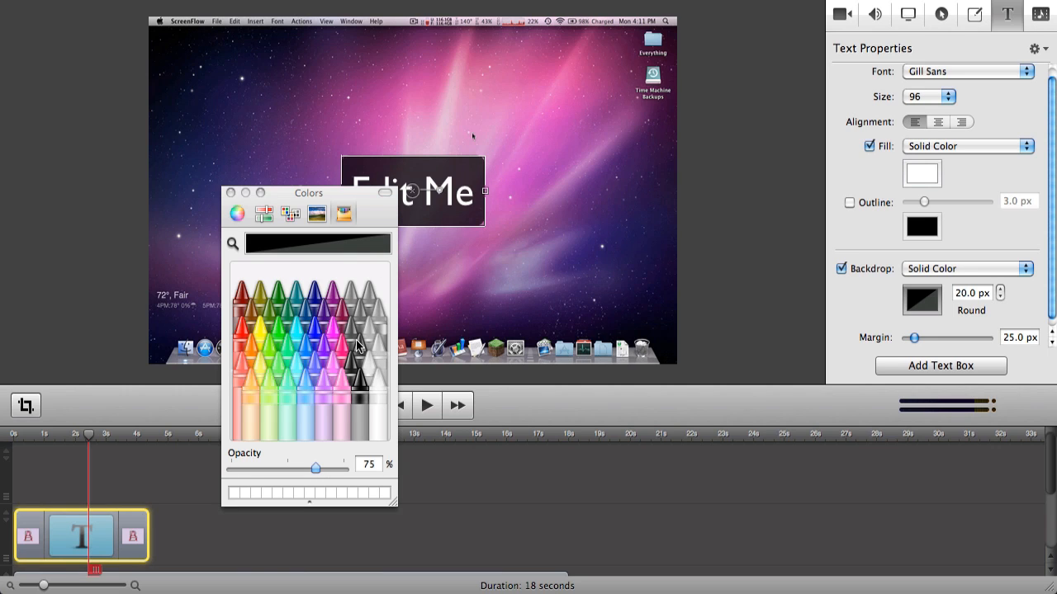
click(353, 298)
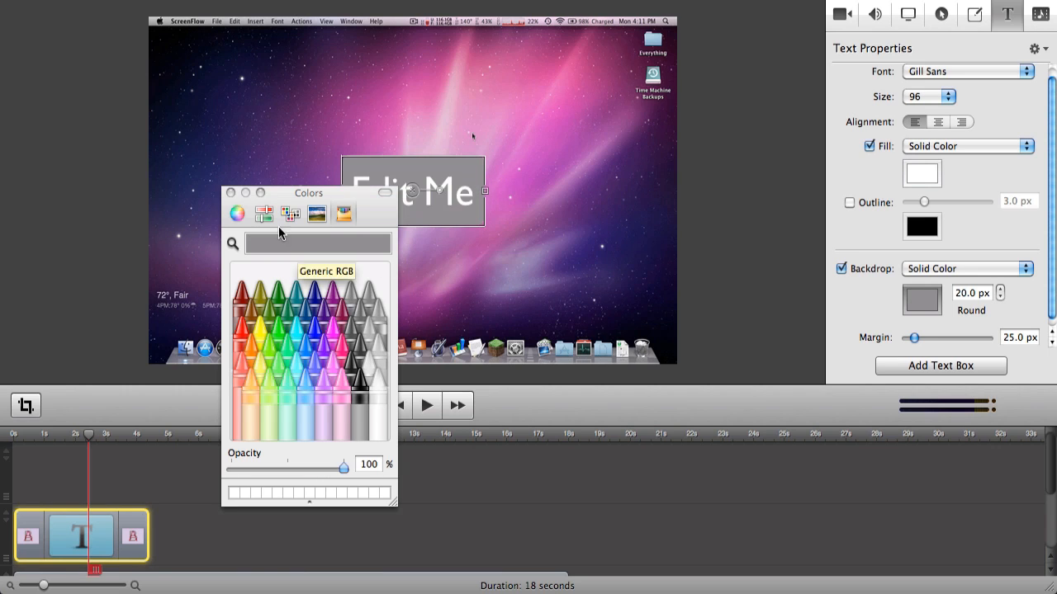
click(230, 193)
Step: Reduce the backdrop margin of the "Edit Me" box to 0 px and deselect the box
scroll(895, 318, down, 1)
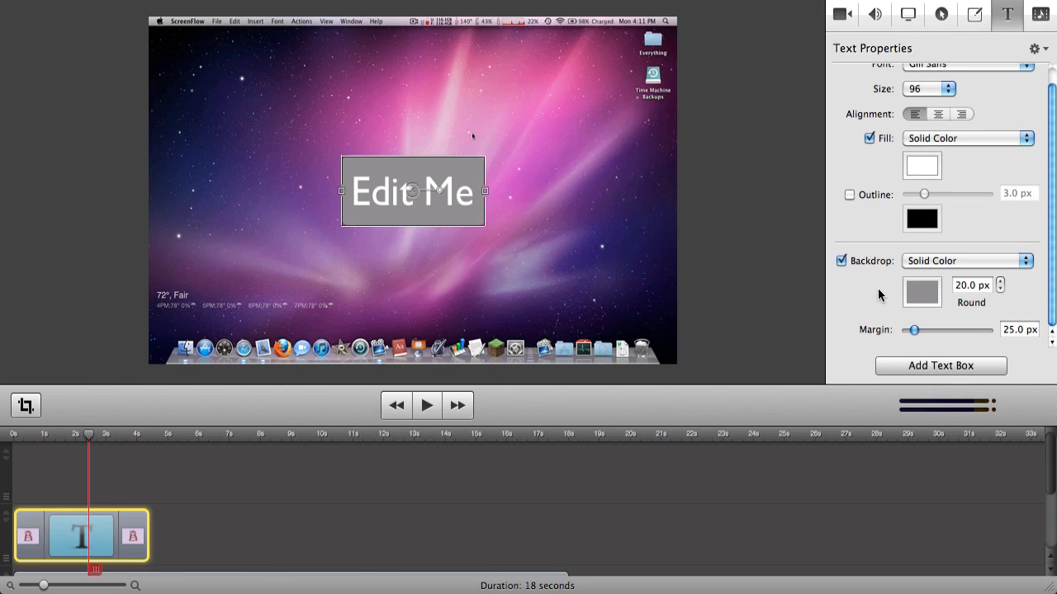
mouse_move(911, 330)
mouse_down()
mouse_move(1021, 344)
mouse_move(901, 330)
mouse_up()
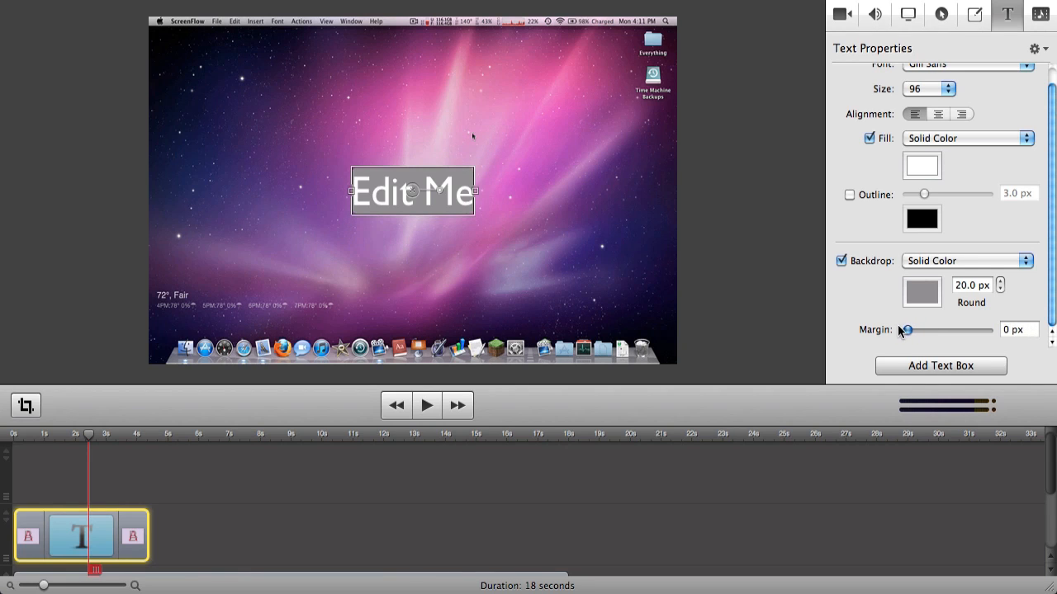
click(757, 249)
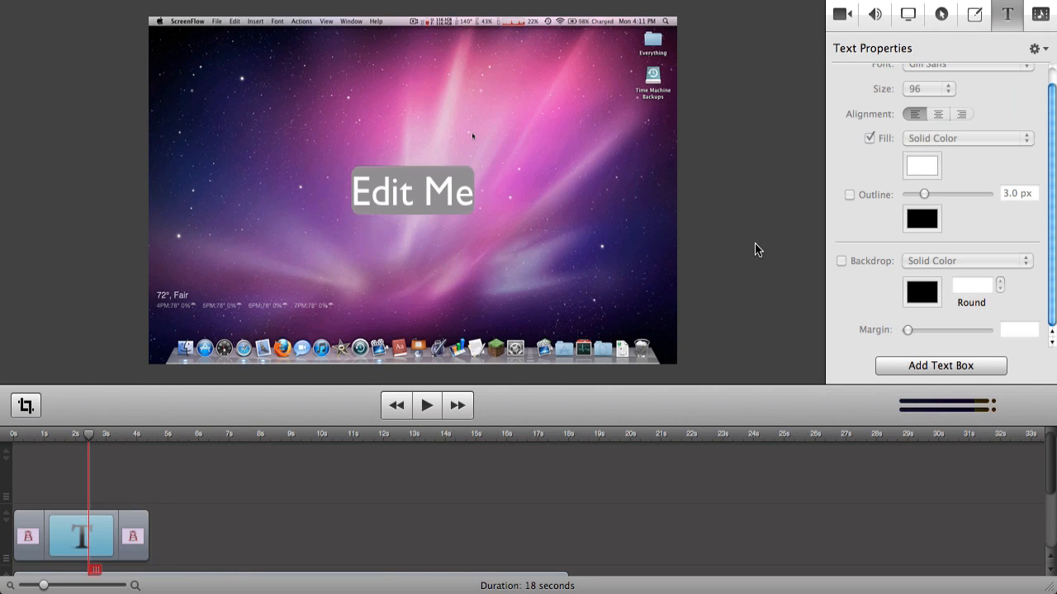
Step: Set the corner rounding of the "Edit Me" box's backdrop to 50 px and deselect the box
click(76, 534)
click(961, 286)
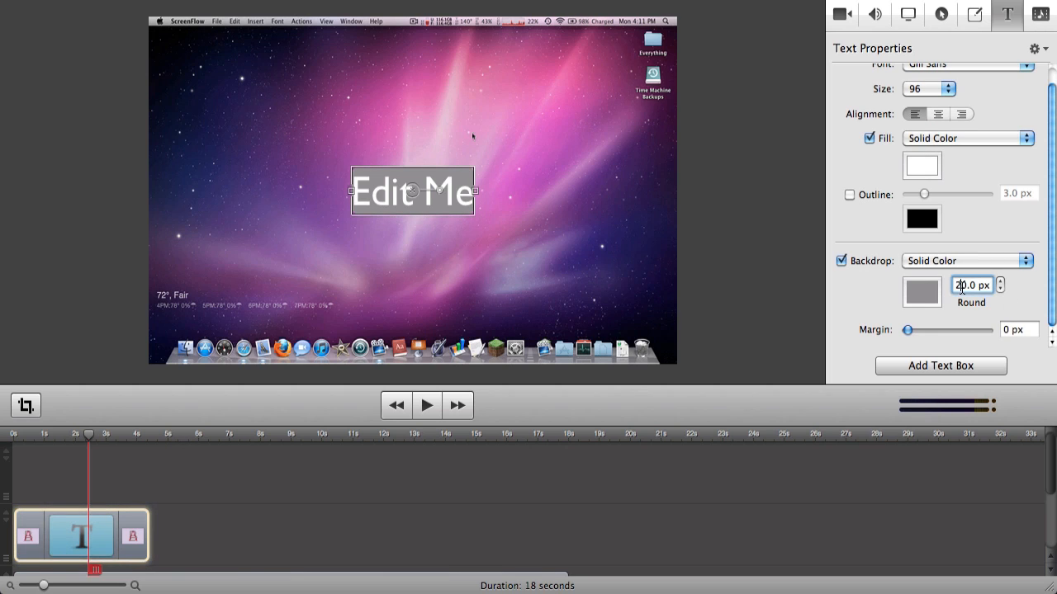
key(BackSpace)
text(5)
key(Return)
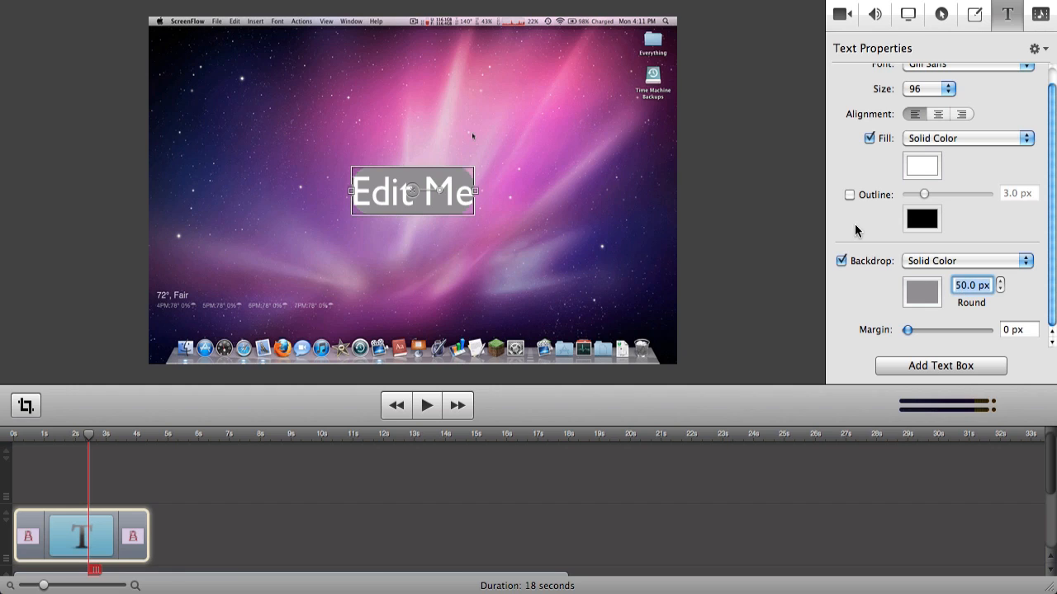
click(813, 245)
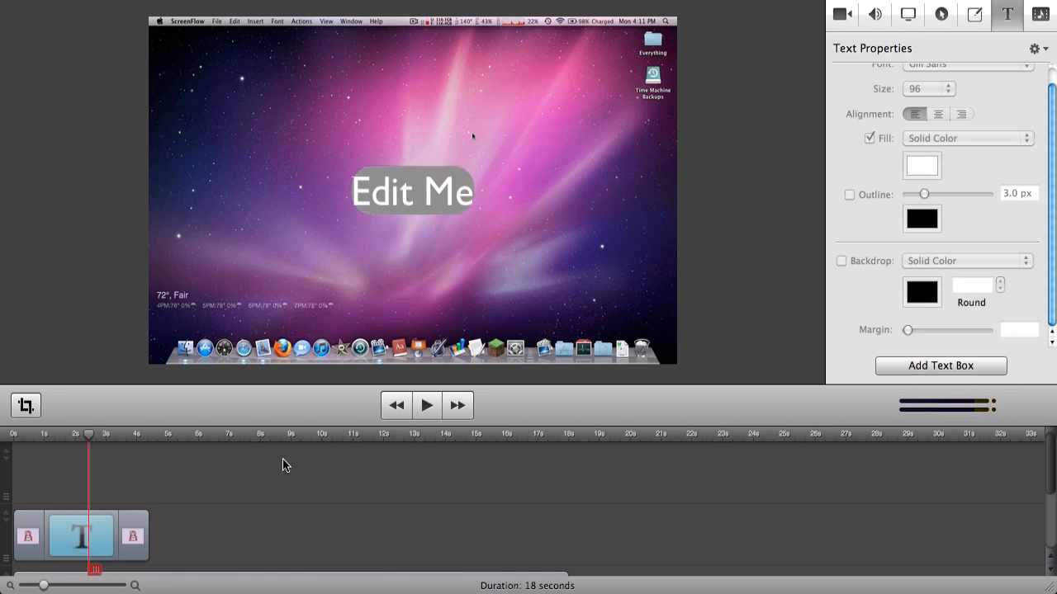
Step: Remove the backdrop from the "Edit Me" box and give its text an outline of 2.6 px
click(66, 519)
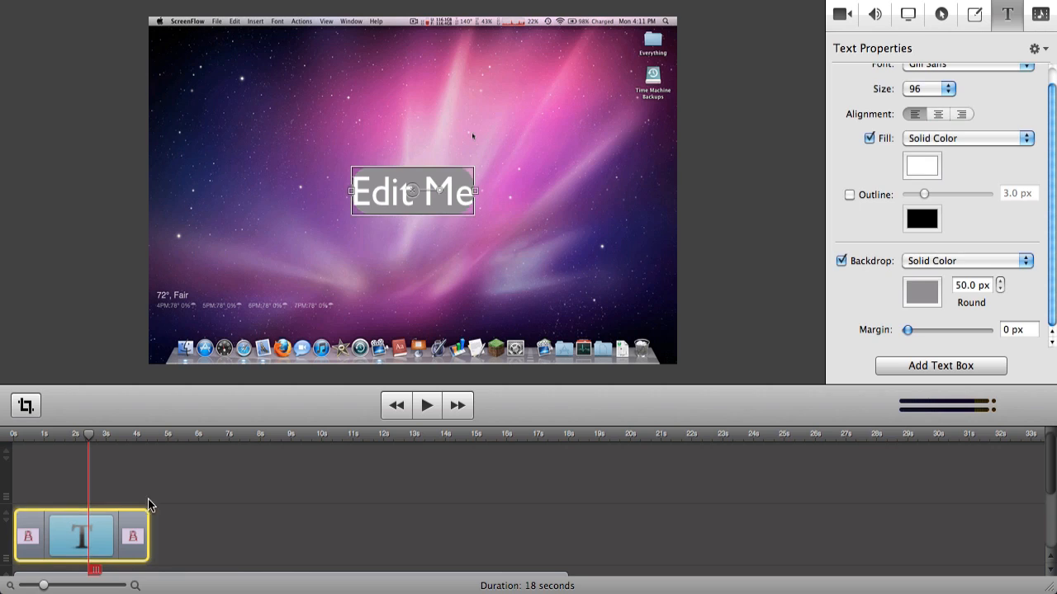
click(842, 260)
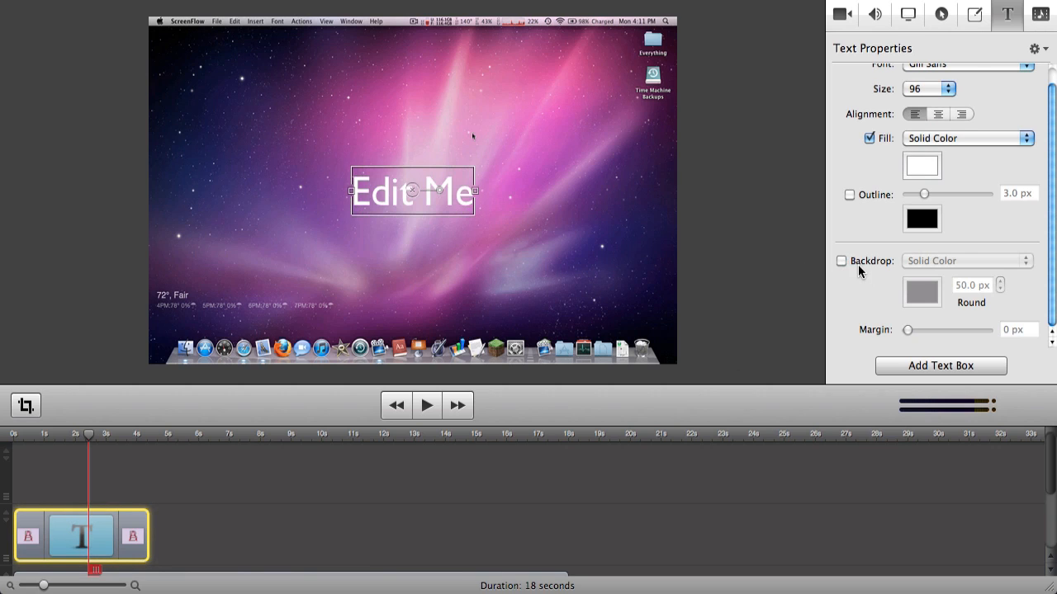
click(849, 195)
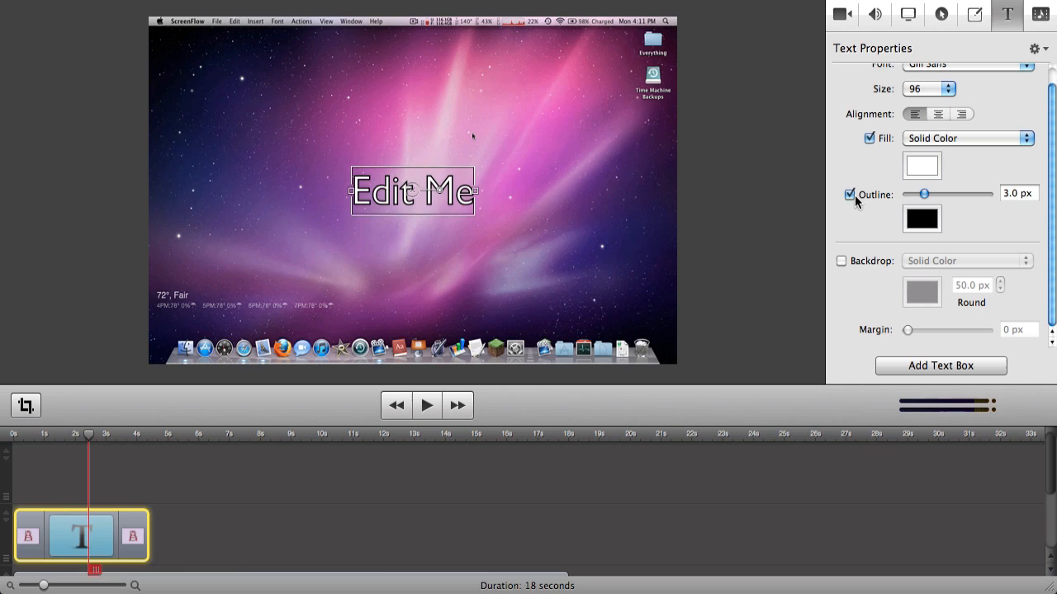
mouse_move(923, 193)
mouse_down()
mouse_move(997, 192)
mouse_move(904, 192)
mouse_move(922, 190)
mouse_up()
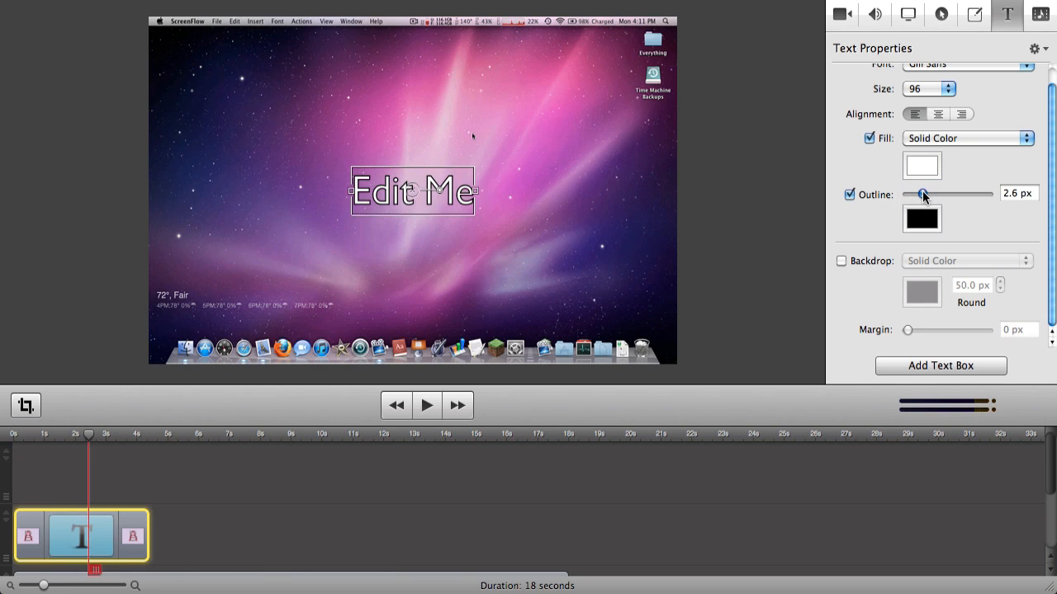
Step: Try Cayenne, Maroon and Sky as the text's outline colour and set it back to black
click(922, 219)
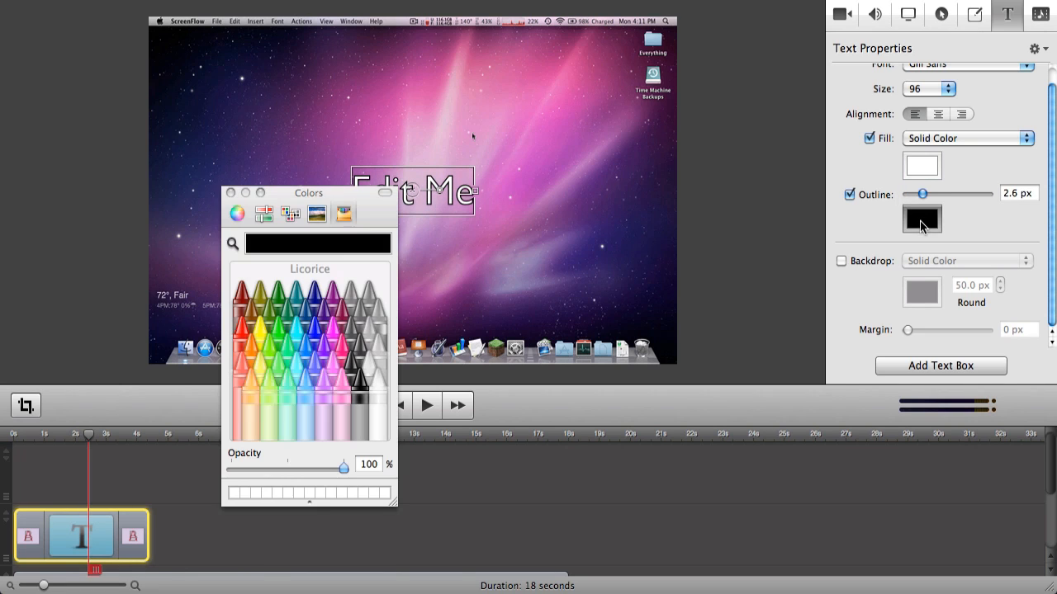
click(241, 302)
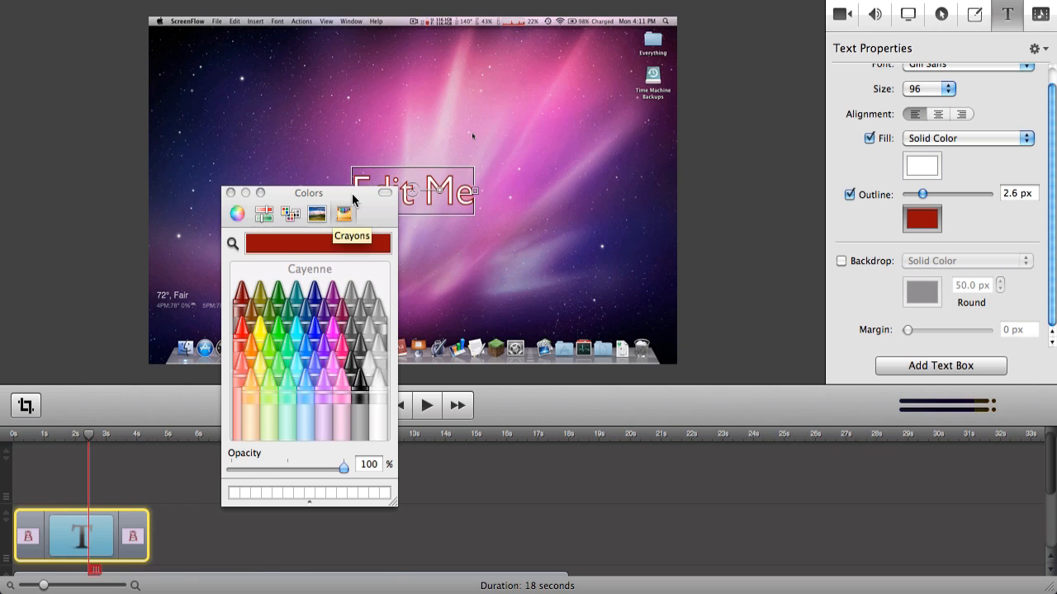
drag(352, 195, 352, 292)
click(343, 411)
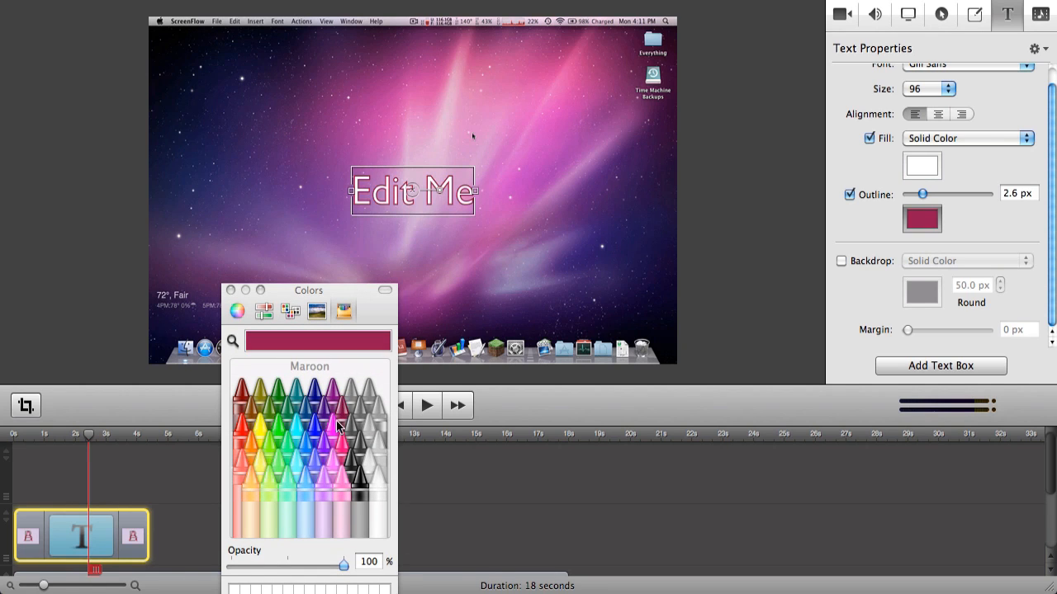
click(302, 473)
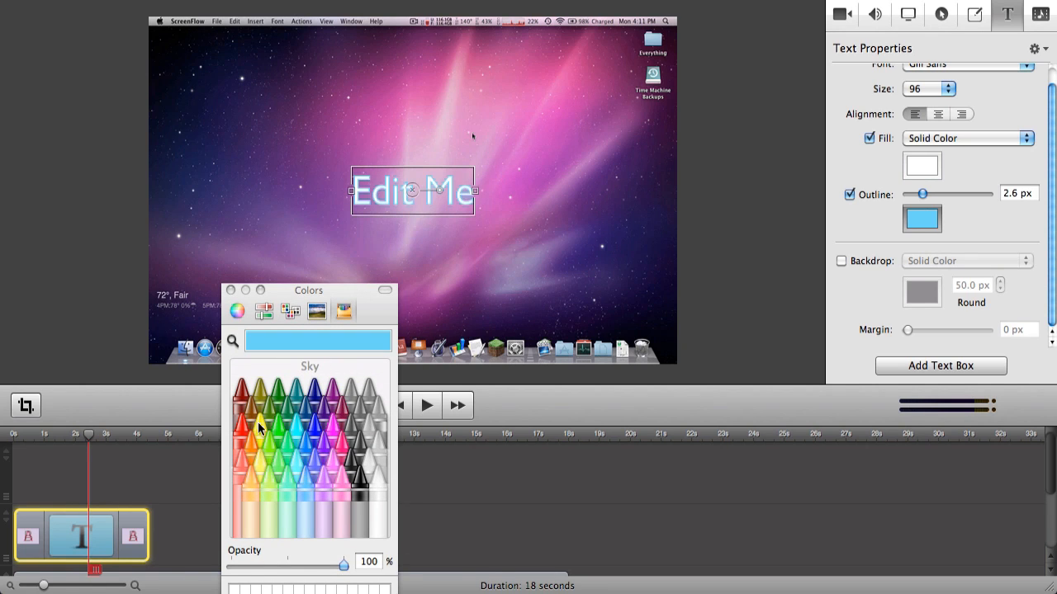
click(366, 496)
click(230, 291)
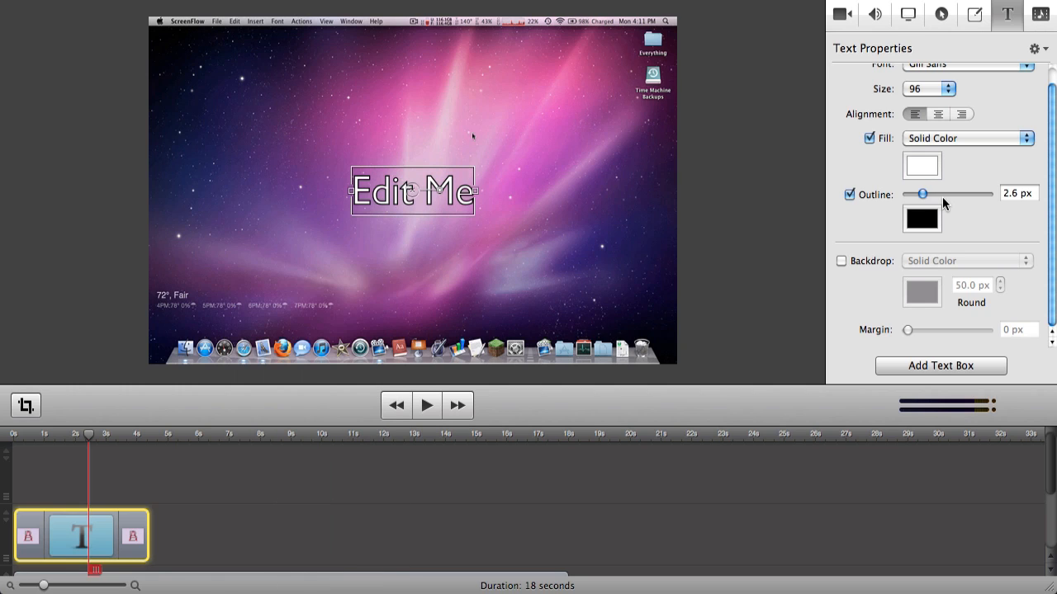
Step: Extend the text box's wording to "Edit Me more typing and stuff"
scroll(861, 229, up, 2)
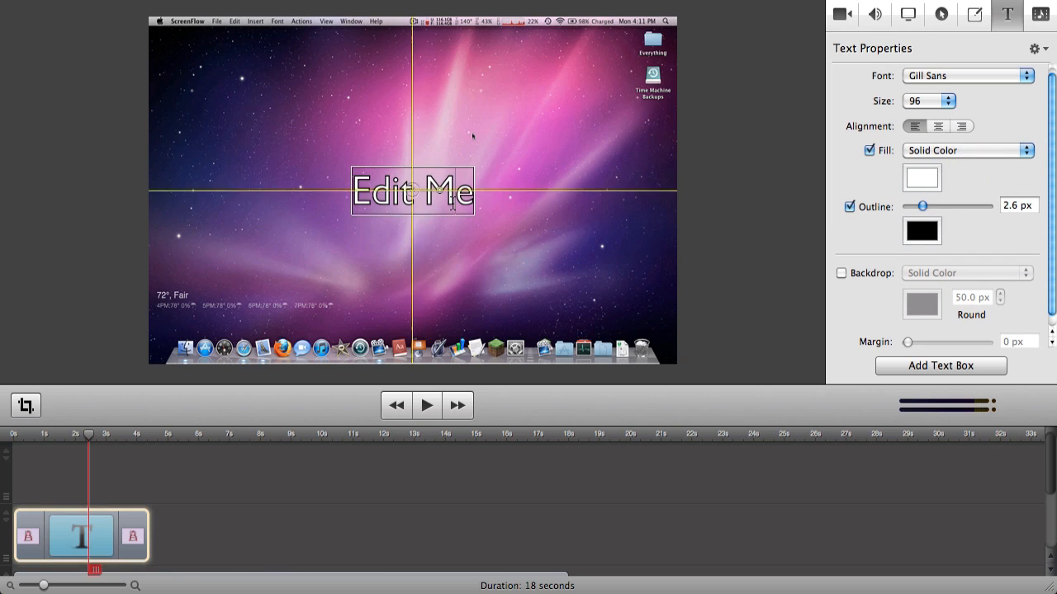
double_click(452, 205)
click(453, 203)
click(471, 202)
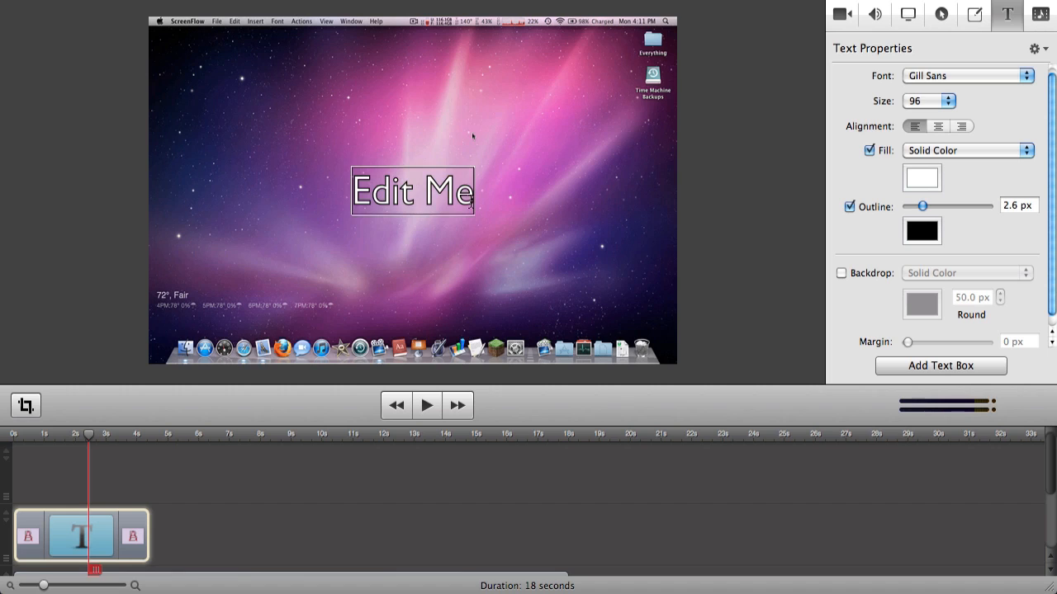
text(more)
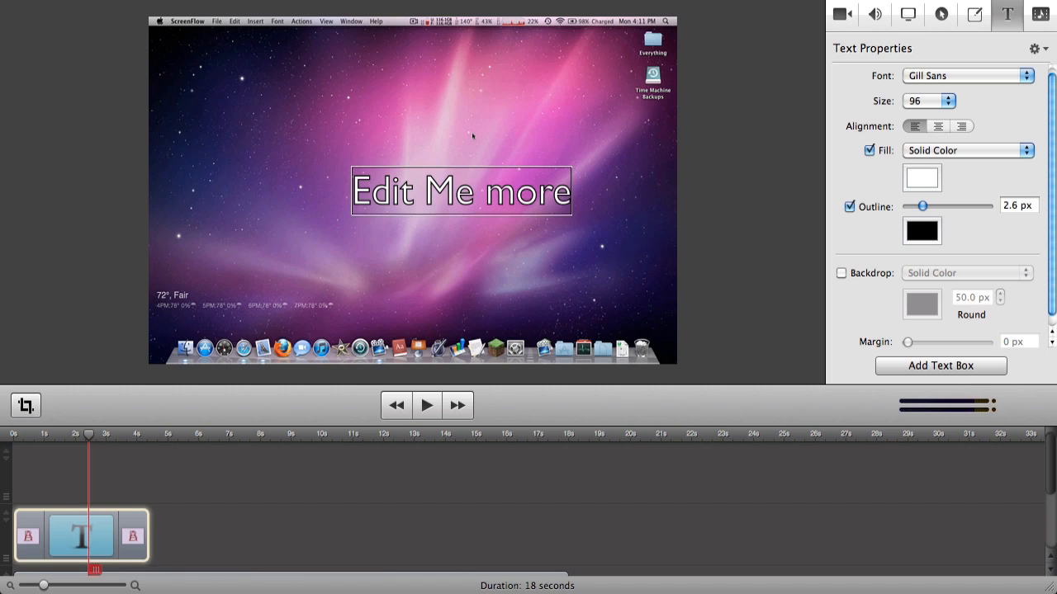
text( typing )
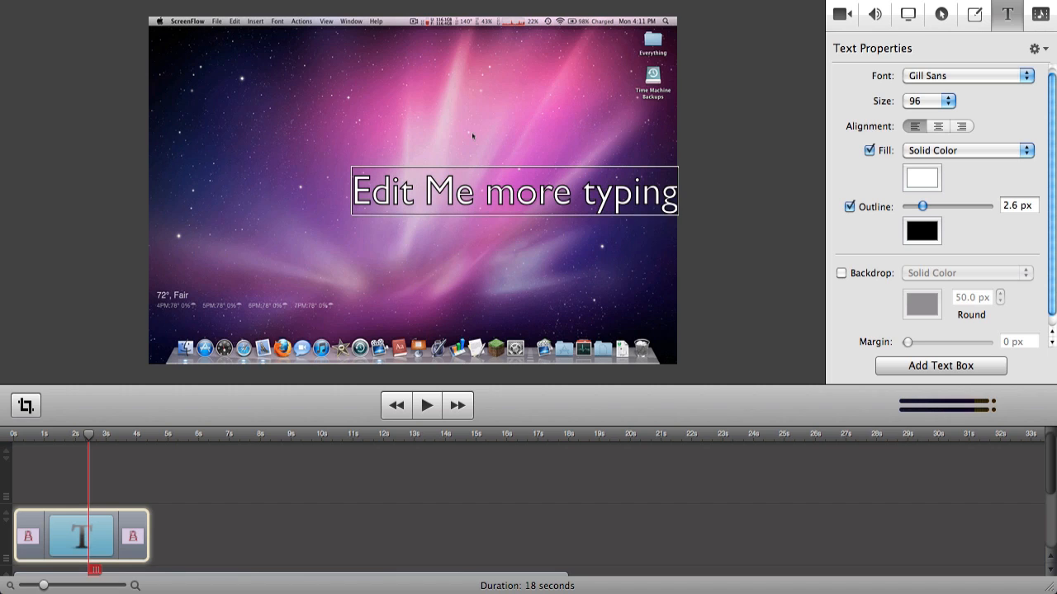
text(and stuff)
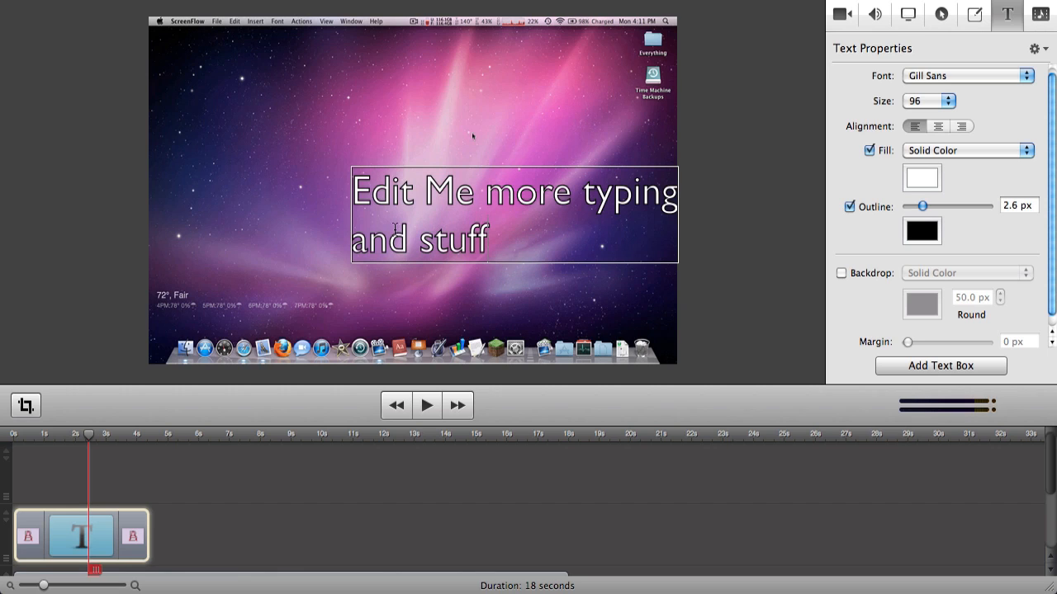
Step: Select all the wording in the text box, try right alignment and set it to centred
drag(353, 189, 506, 237)
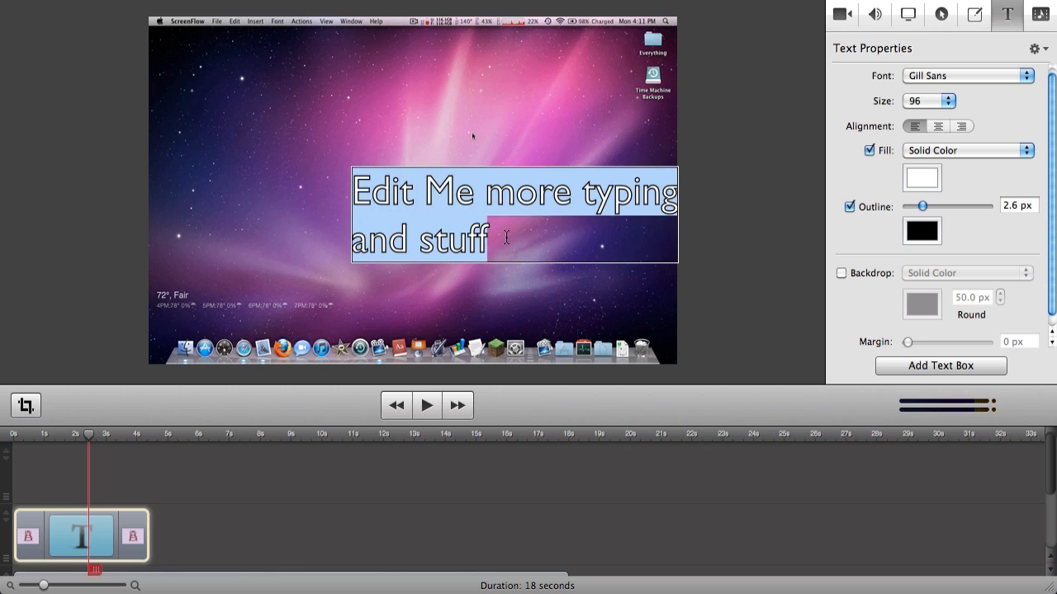
click(938, 126)
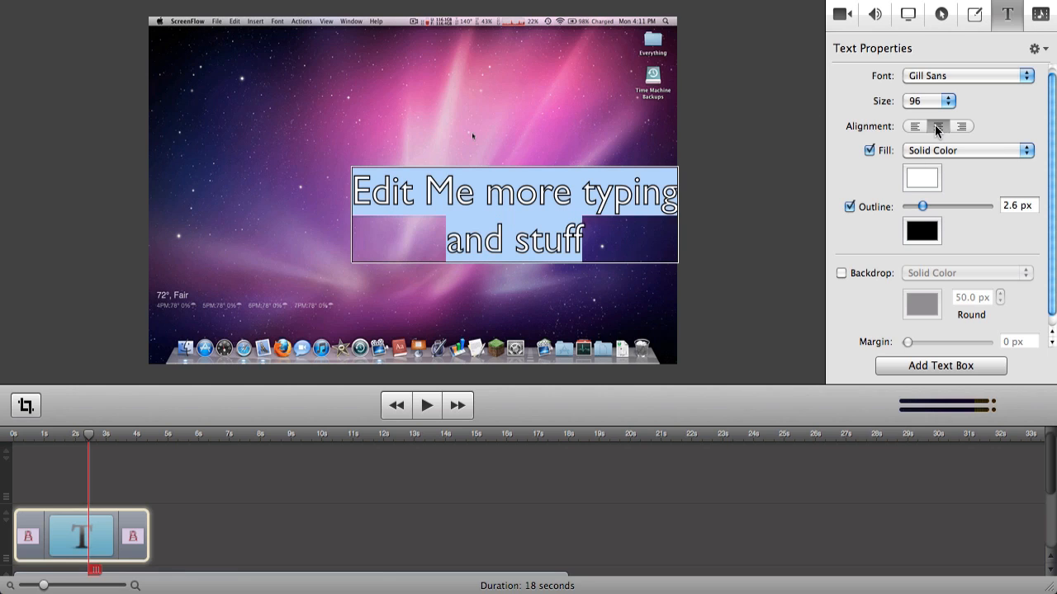
click(961, 126)
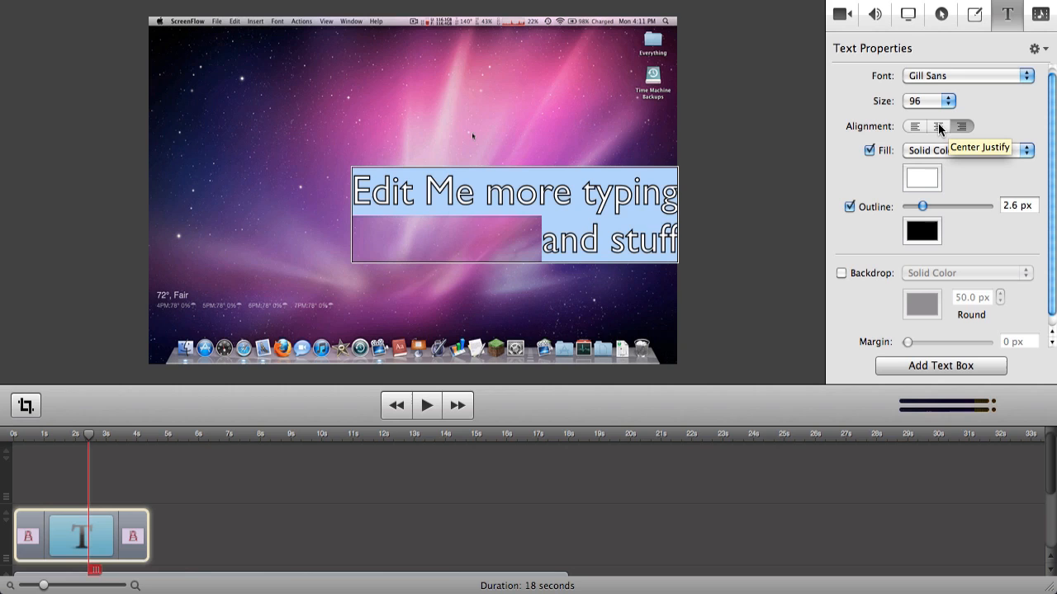
click(938, 127)
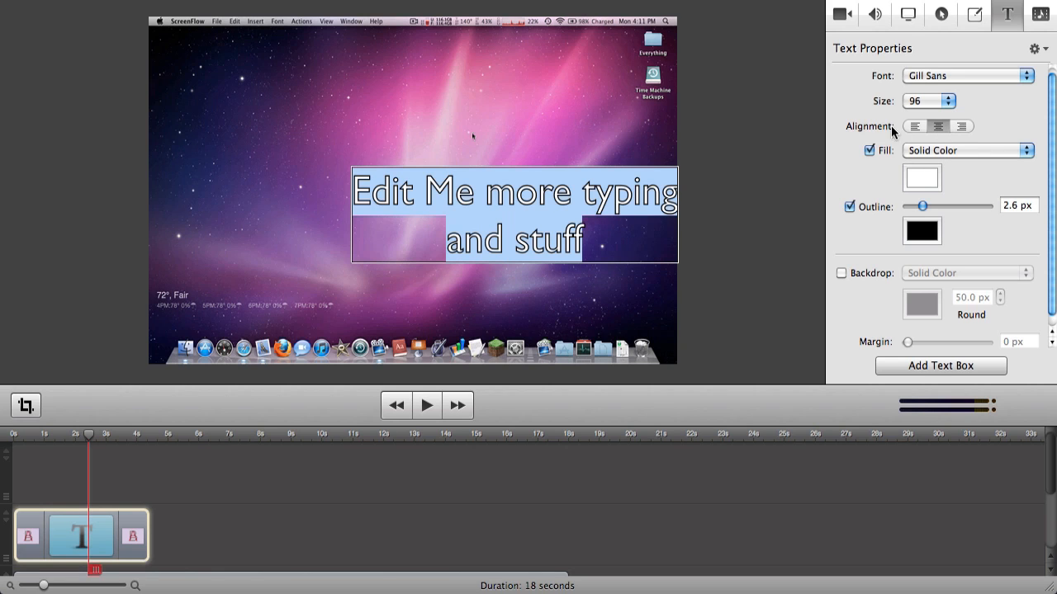
Step: Move the text box toward the middle of the video frame, try left alignment and centre the text again
click(681, 279)
drag(545, 227, 467, 189)
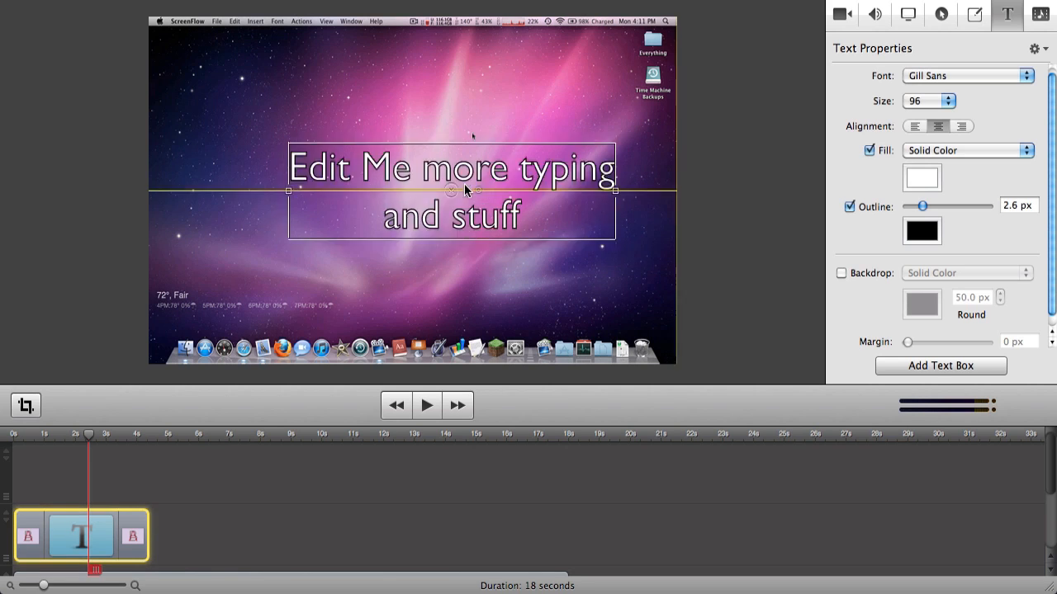
click(914, 126)
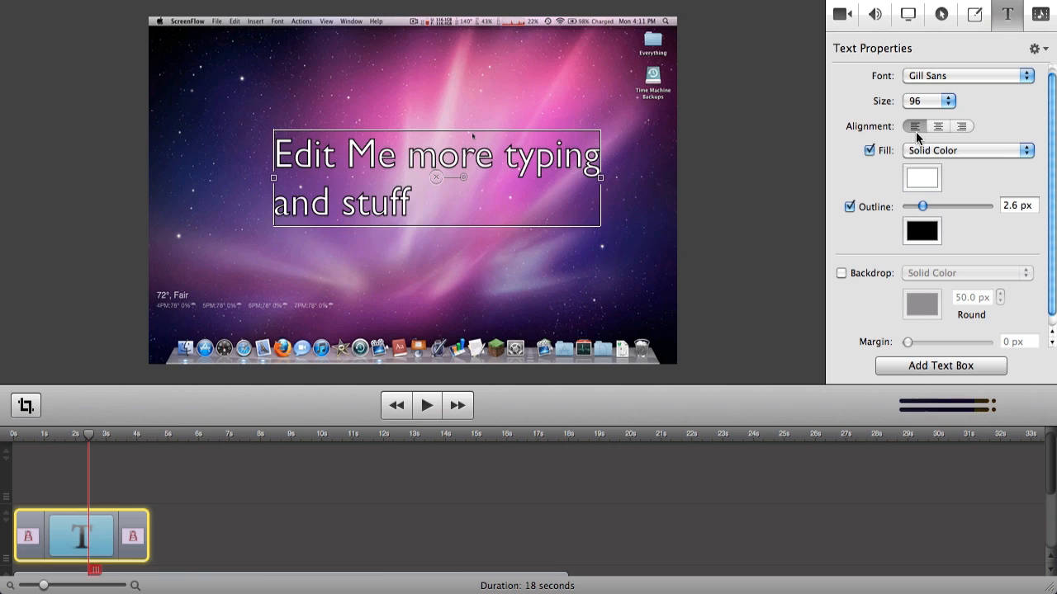
click(937, 126)
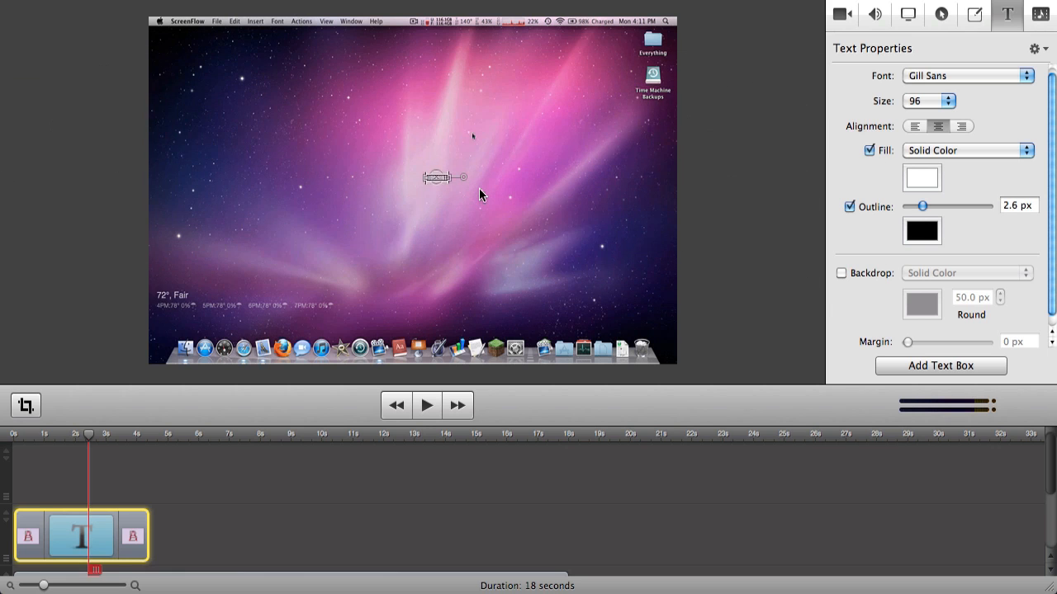
Step: Set the text size to 24 and move the box to the upper right of the video frame
click(938, 99)
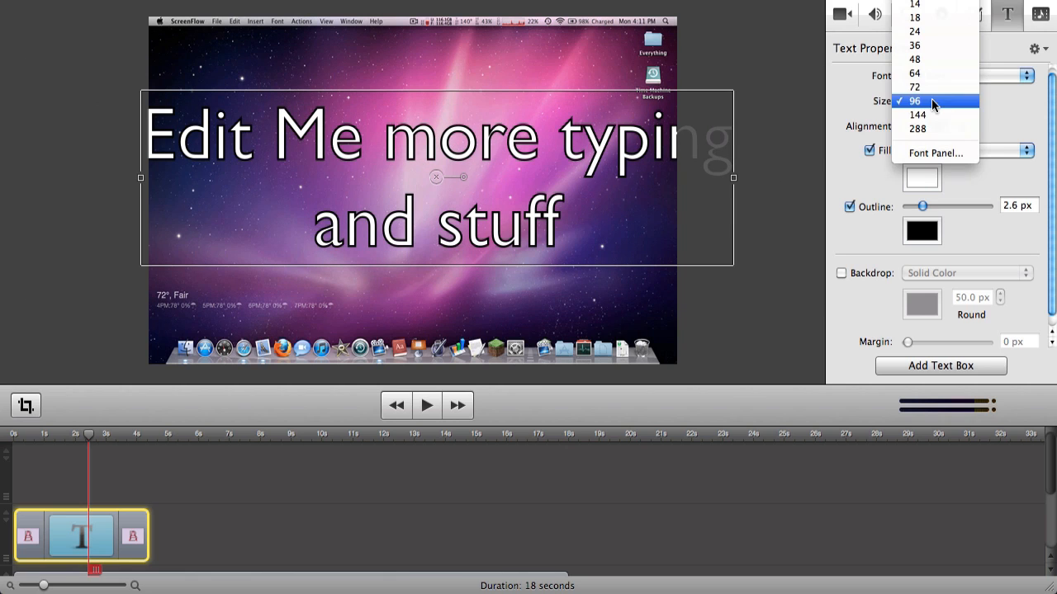
click(923, 31)
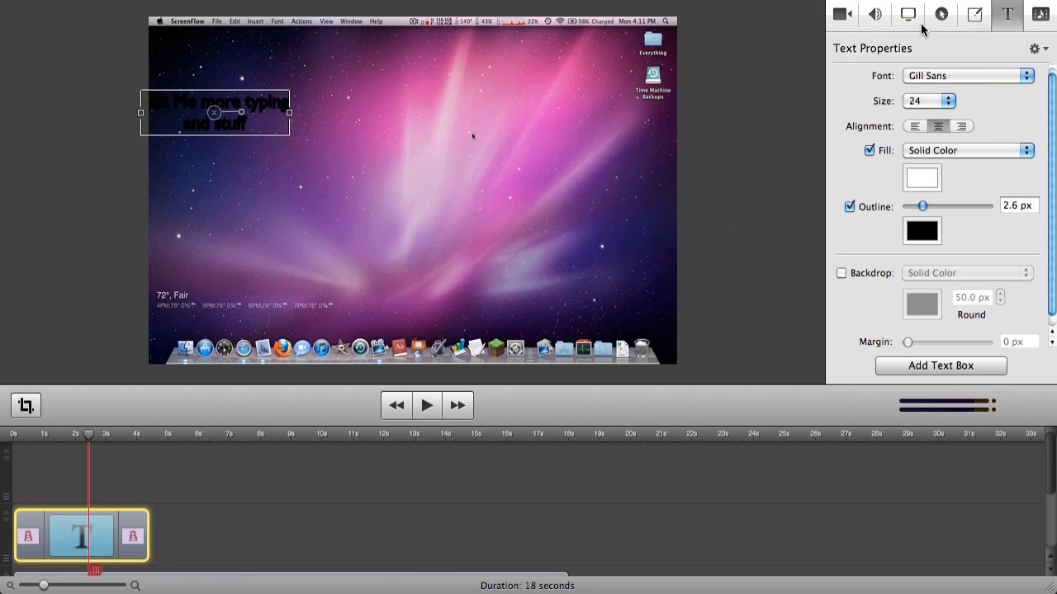
drag(247, 102, 547, 163)
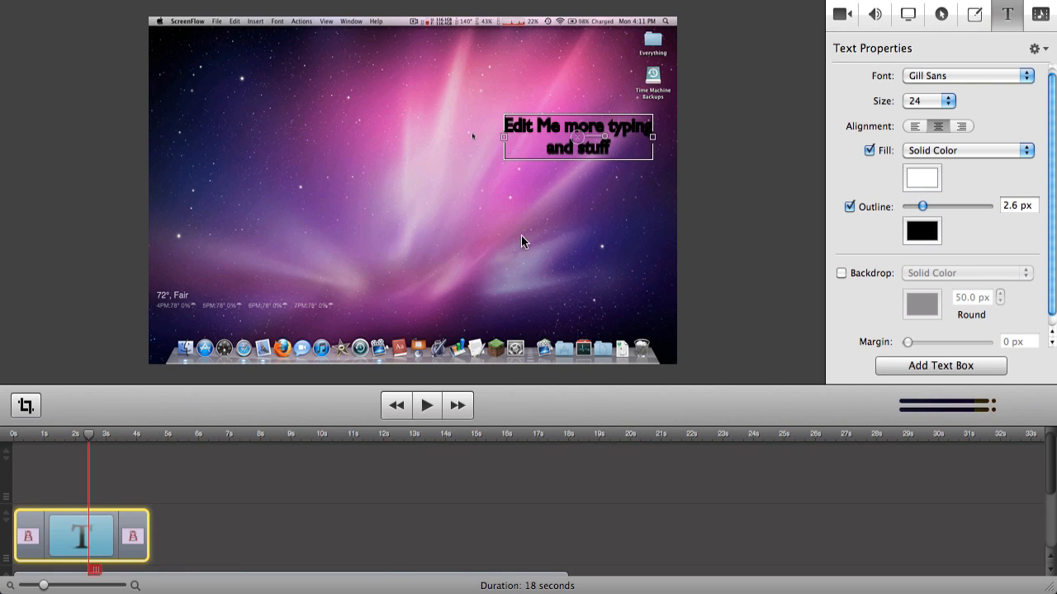
Step: Enlarge the text box near the frame's upper middle and set its outline width to 0.6 px
scroll(461, 170, up, 5)
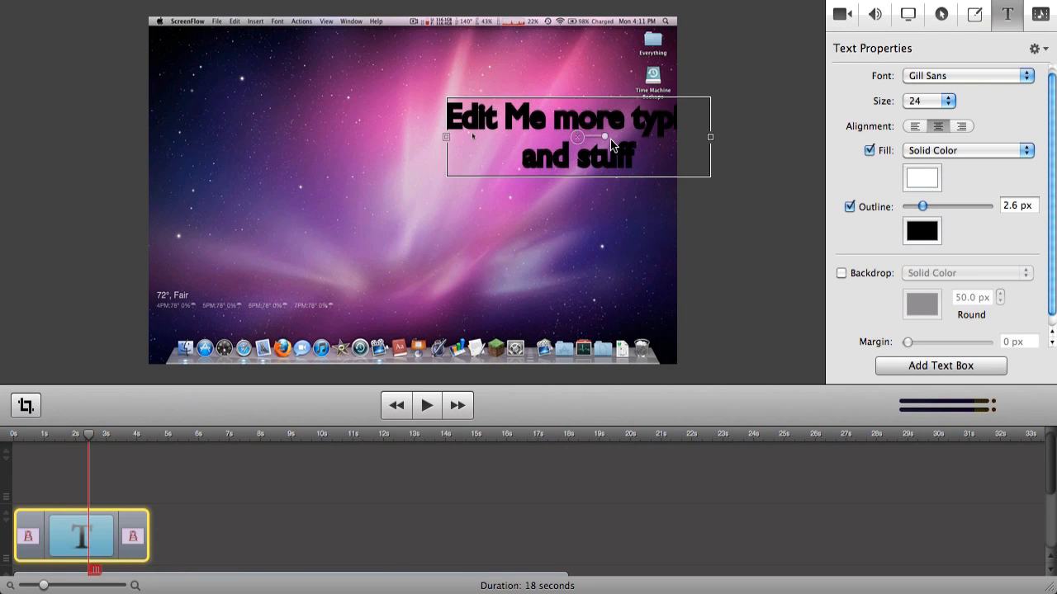
drag(601, 137, 493, 153)
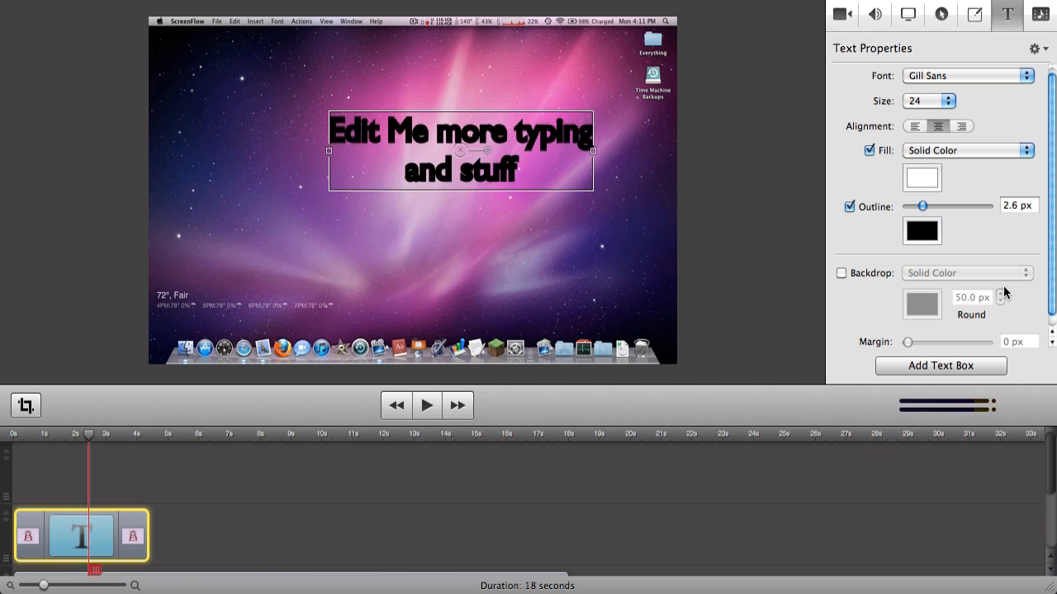
drag(911, 205, 911, 203)
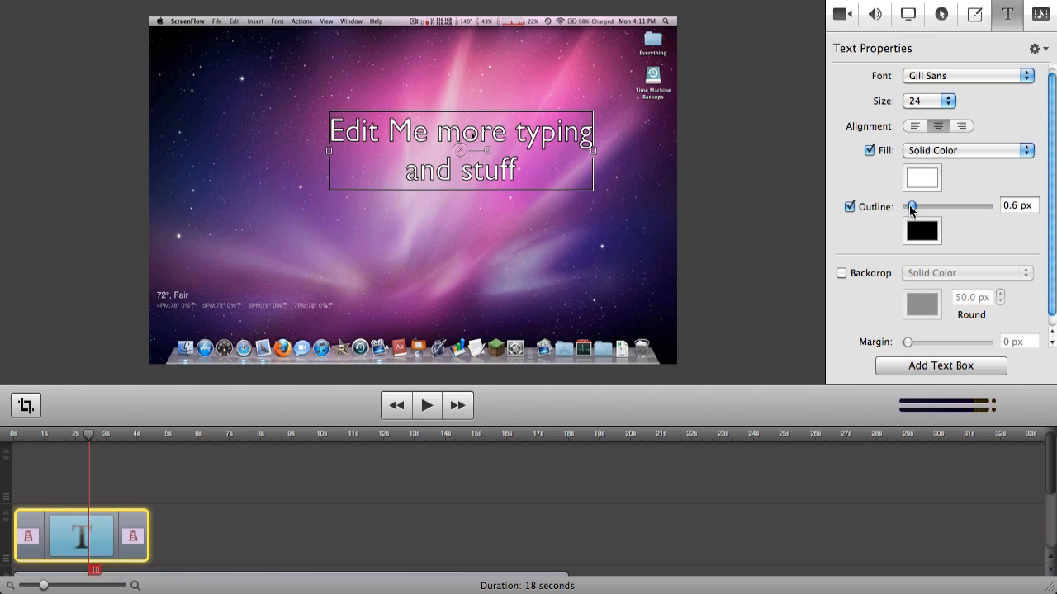
Step: Try Rockwell as the font of the text box
scroll(868, 208, down, 1)
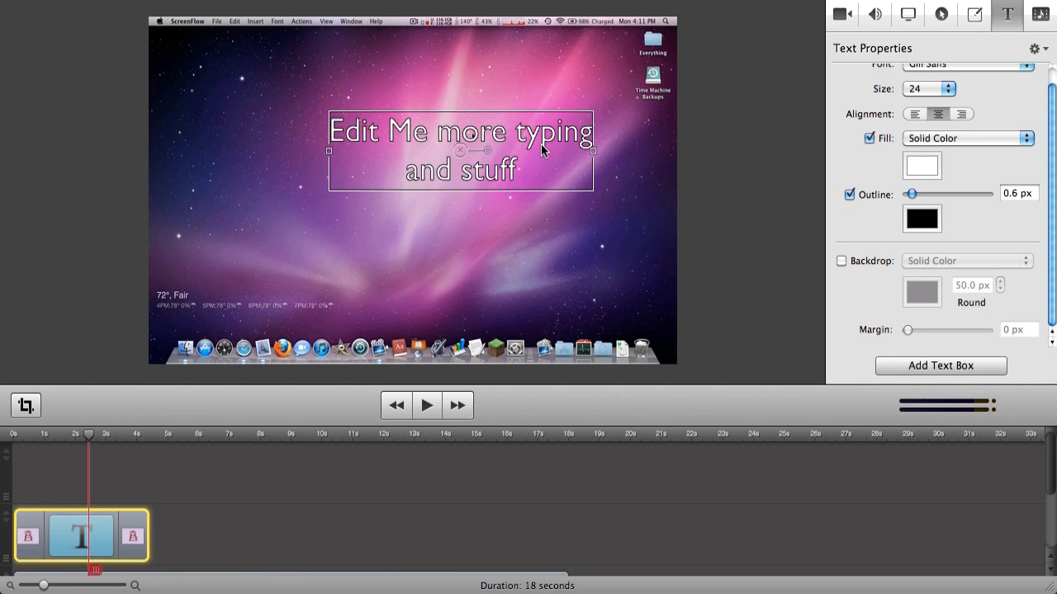
scroll(949, 45, up, 2)
click(960, 82)
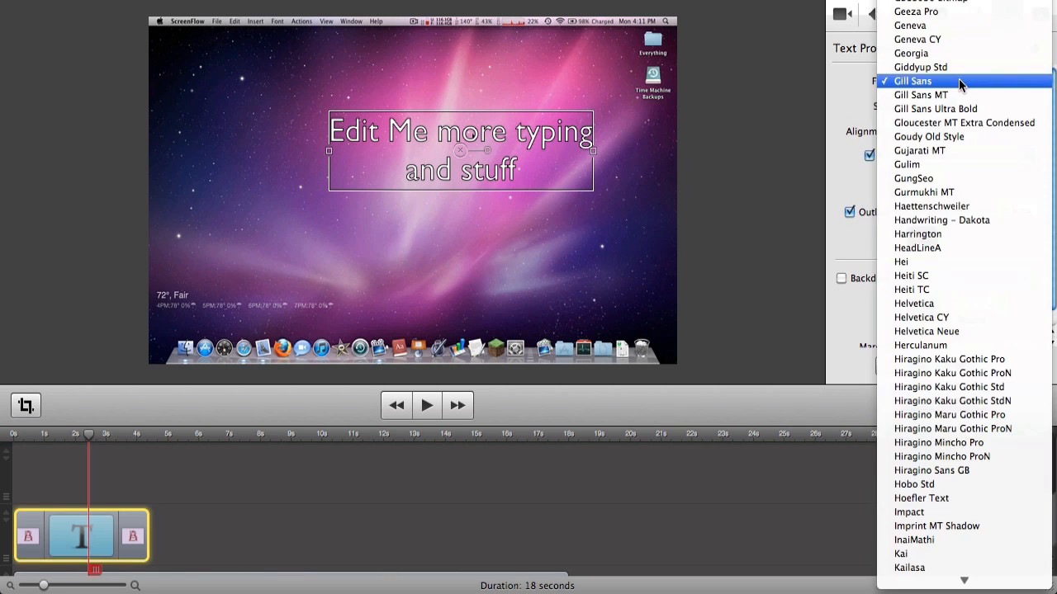
scroll(912, 224, down, 20)
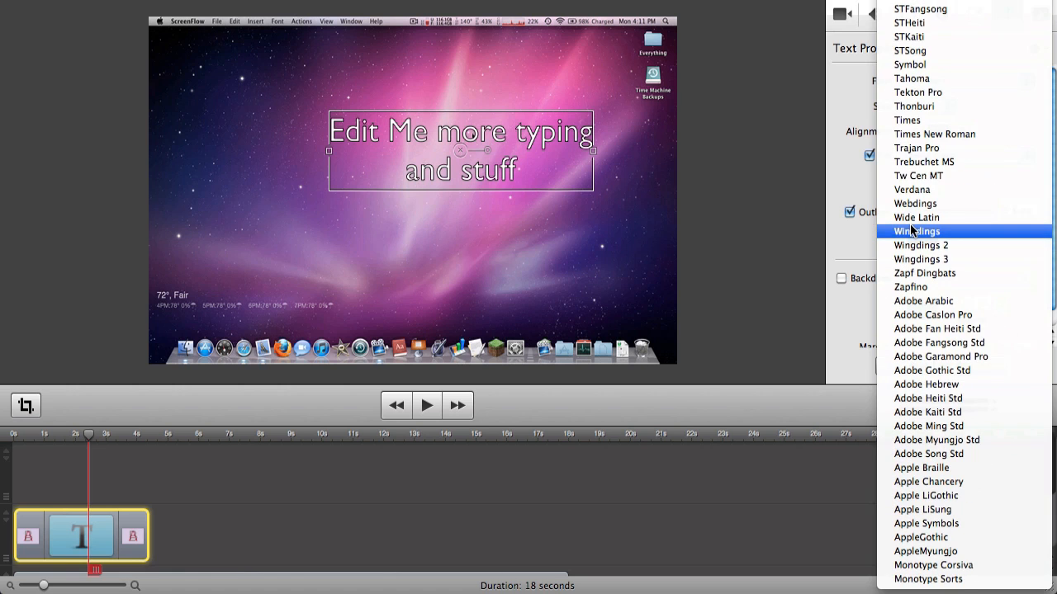
scroll(912, 206, up, 10)
click(933, 161)
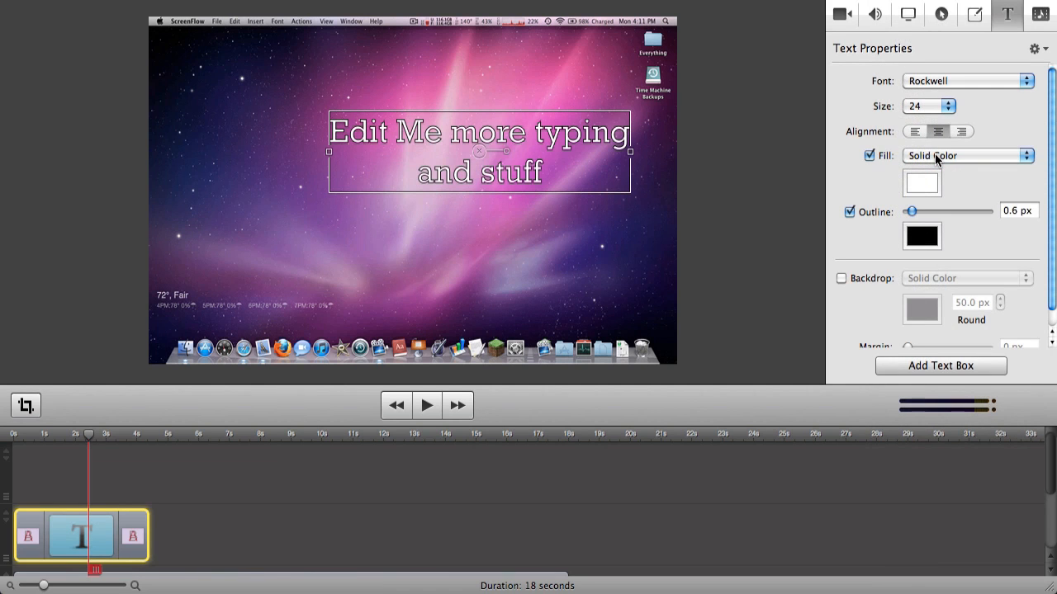
Step: Set the text box's font to Arial Unicode MS
click(912, 81)
scroll(908, 108, up, 15)
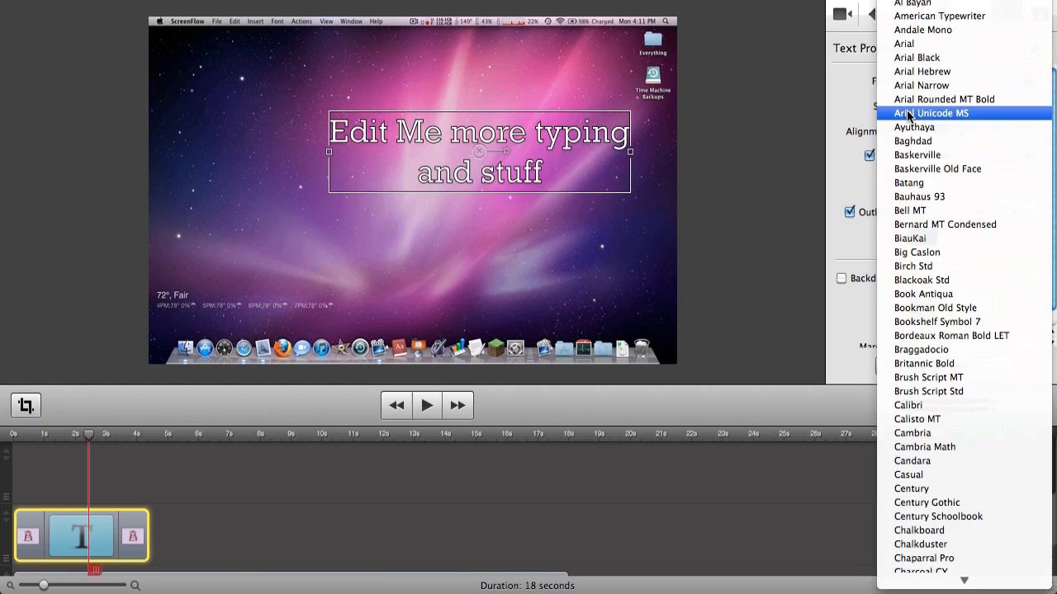
click(907, 115)
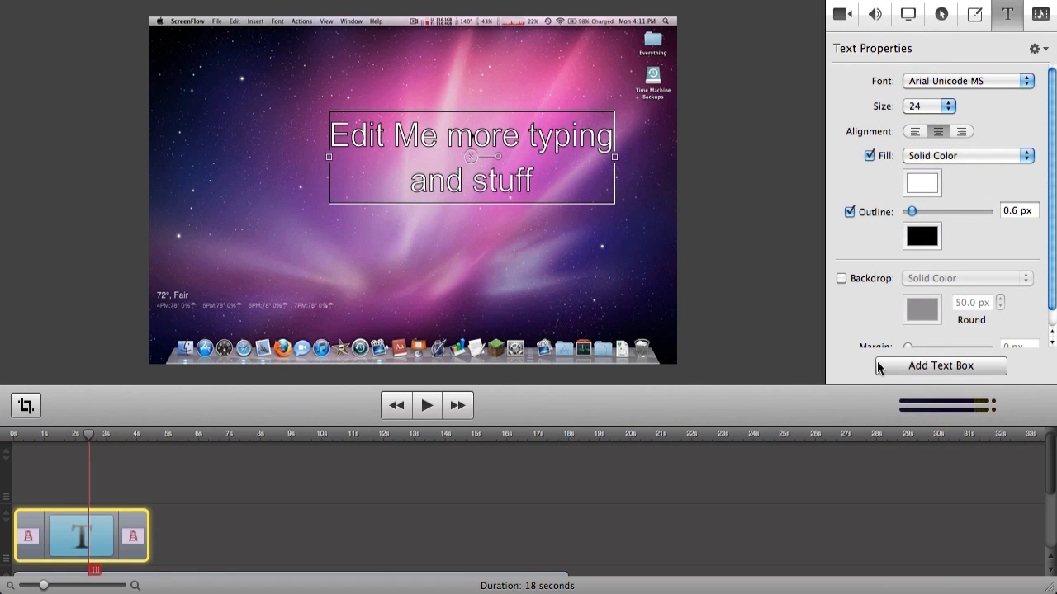
Step: Fill the text with a gradient running from black (Licorice) at the top to Cayenne red at the bottom
click(941, 161)
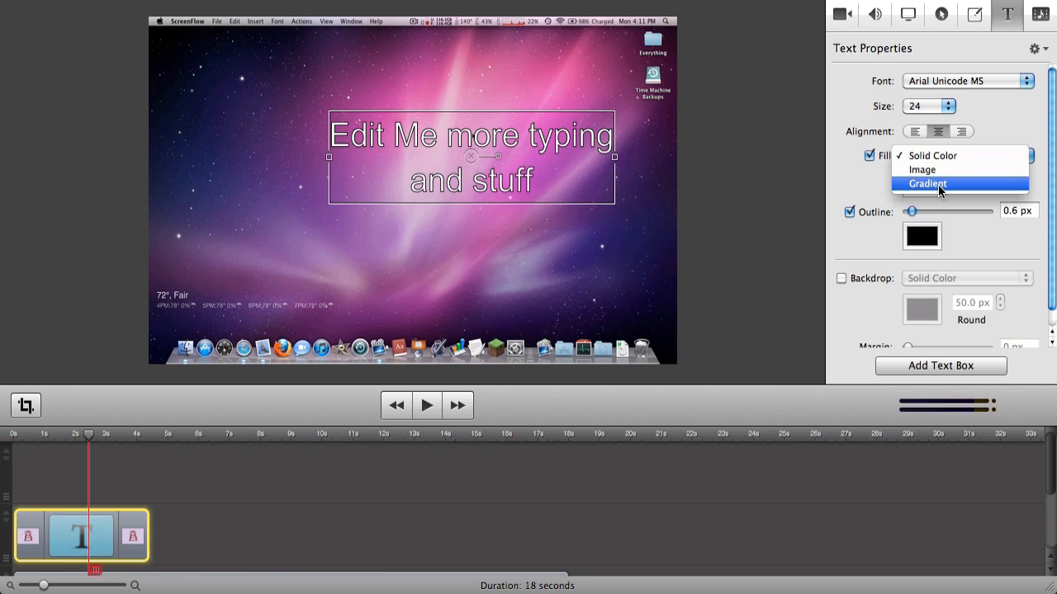
click(928, 184)
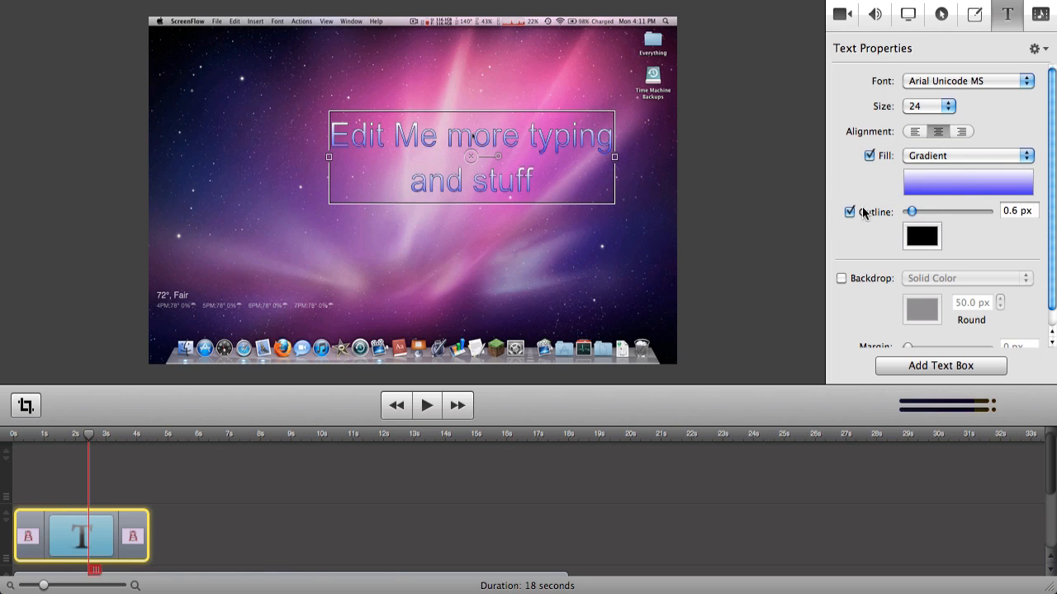
click(917, 188)
click(239, 387)
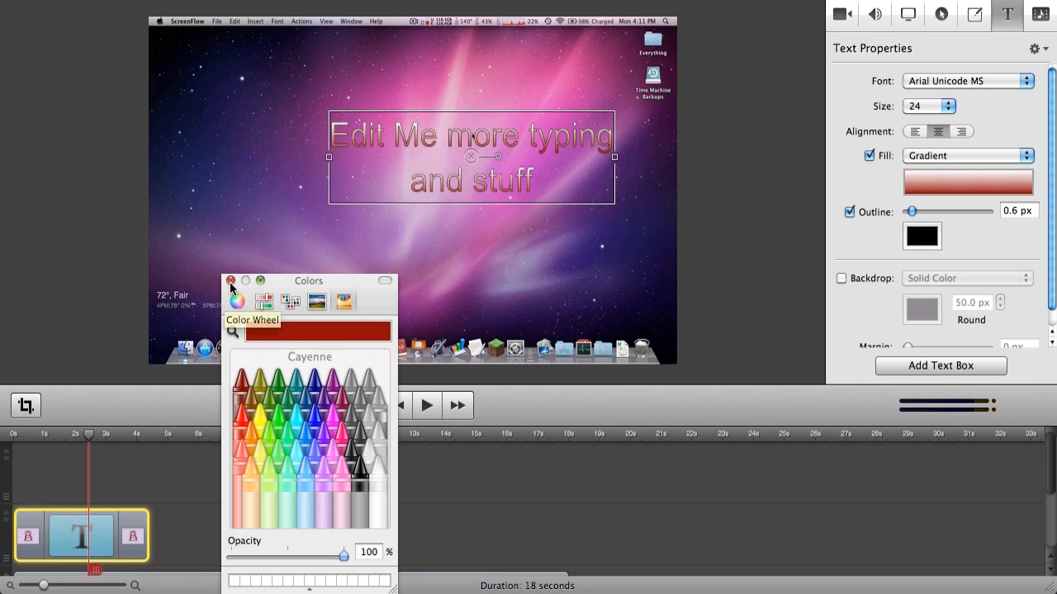
click(231, 280)
click(934, 170)
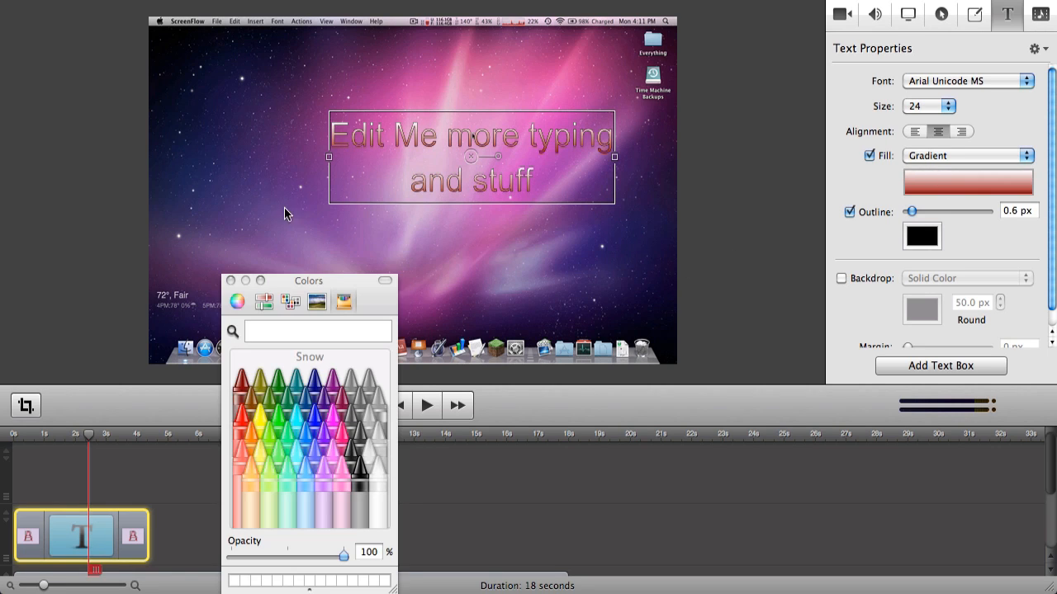
click(359, 469)
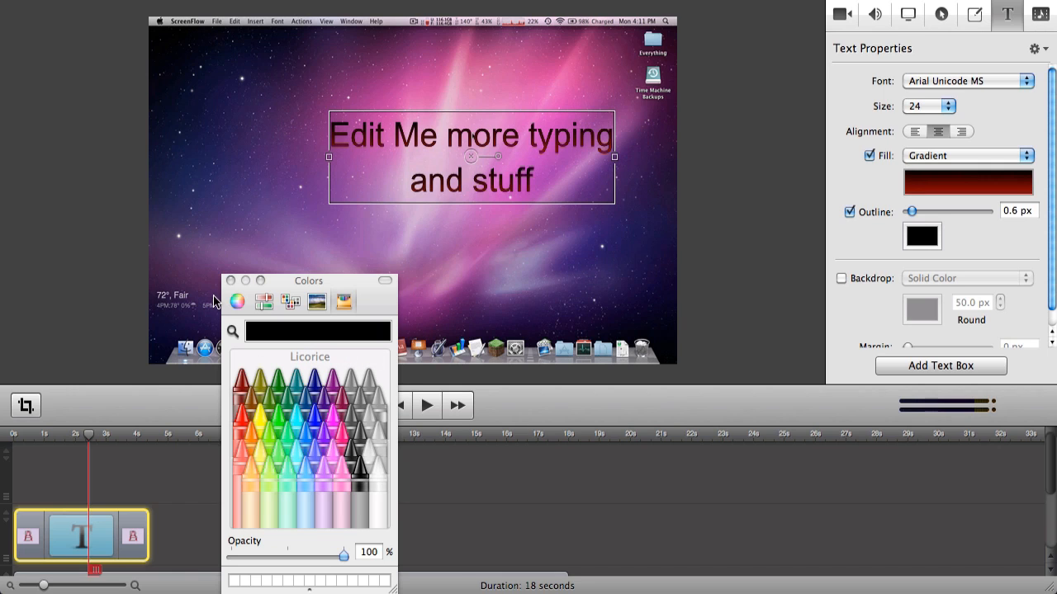
click(231, 280)
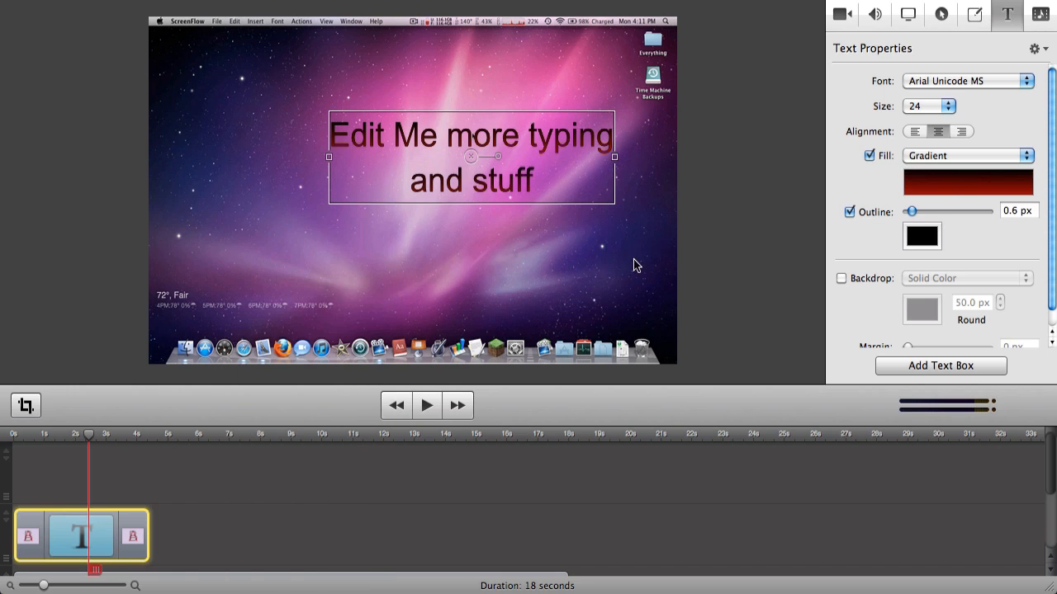
Step: Toggle the text's outline off and on and reduce its width to 0 px
click(850, 213)
click(850, 213)
click(851, 213)
click(850, 213)
drag(913, 212, 884, 209)
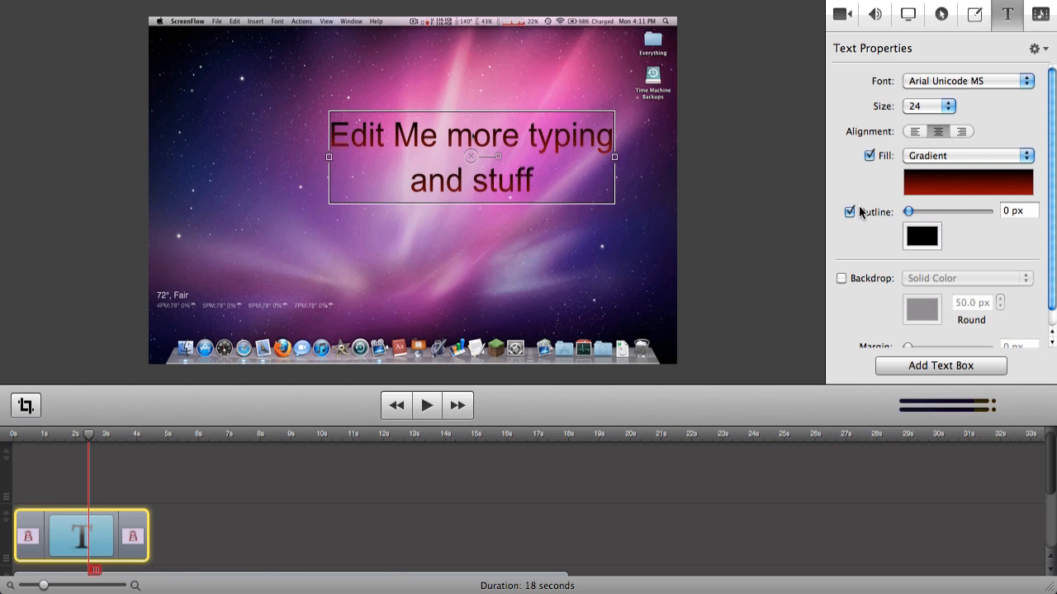
Step: Give the text a blue outline with a width of 0.6 px
click(914, 235)
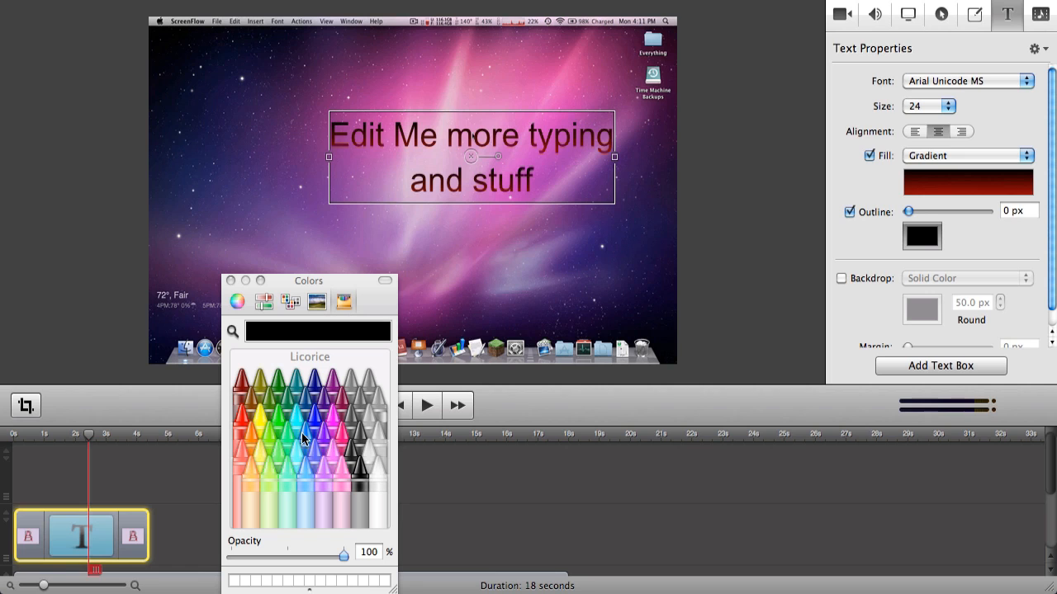
click(315, 425)
click(231, 281)
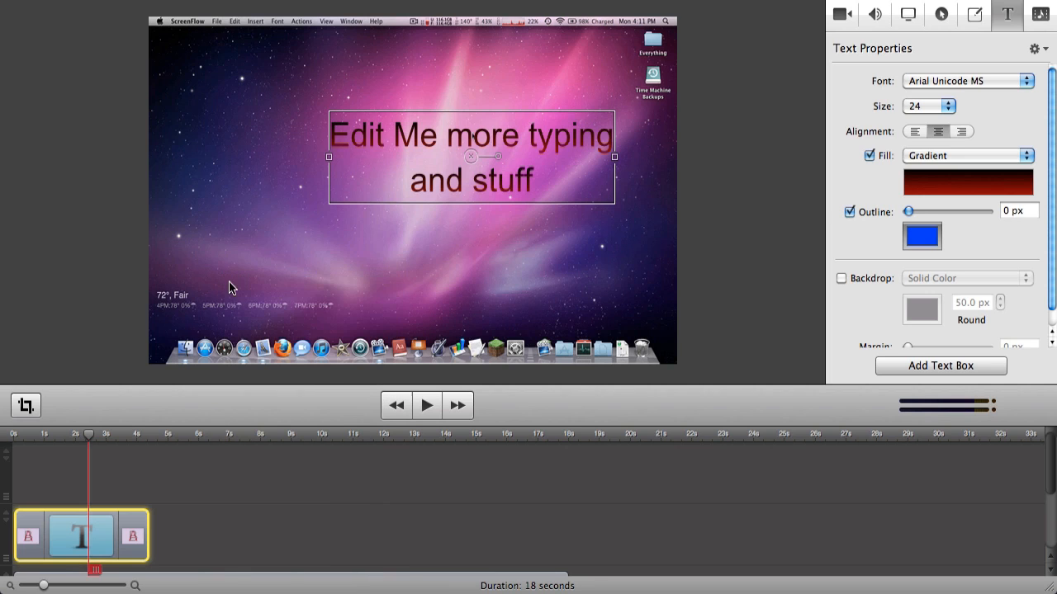
drag(909, 211, 914, 214)
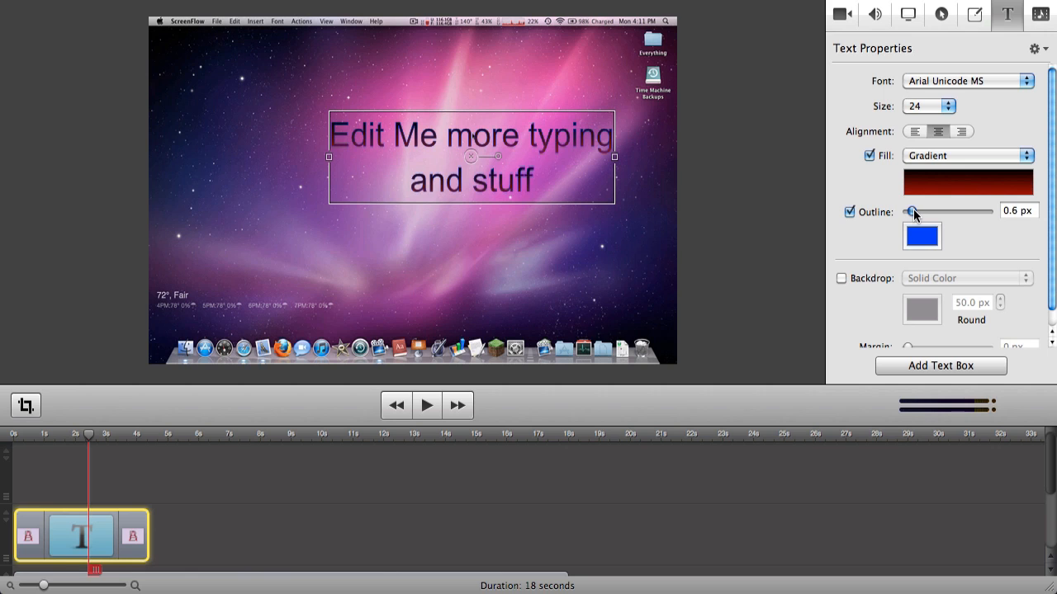
Step: Enlarge the text box, centre it horizontally and vertically in the video frame and deselect it
scroll(479, 190, up, 5)
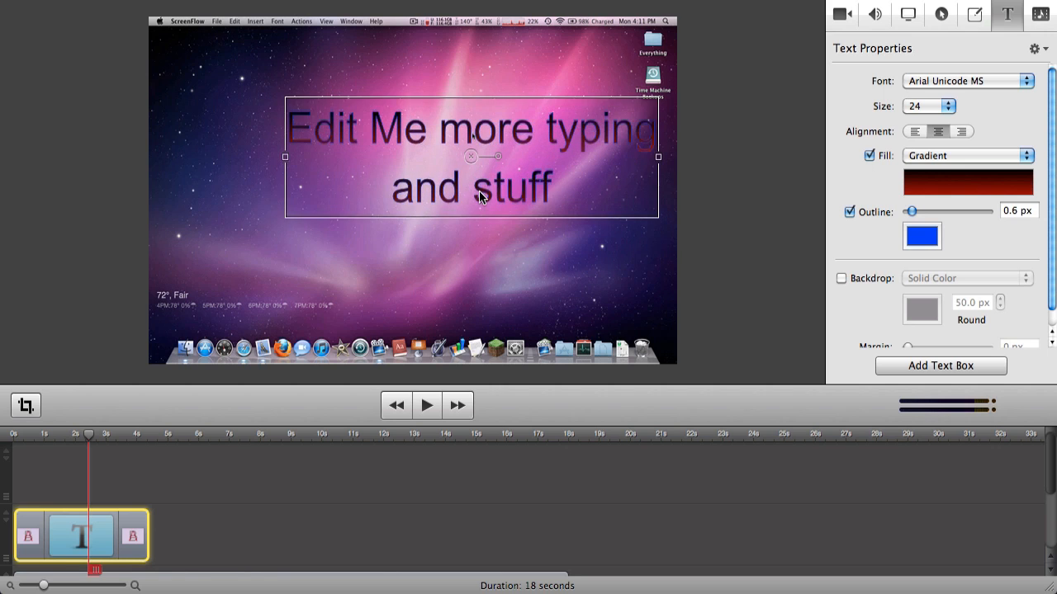
drag(478, 191, 451, 224)
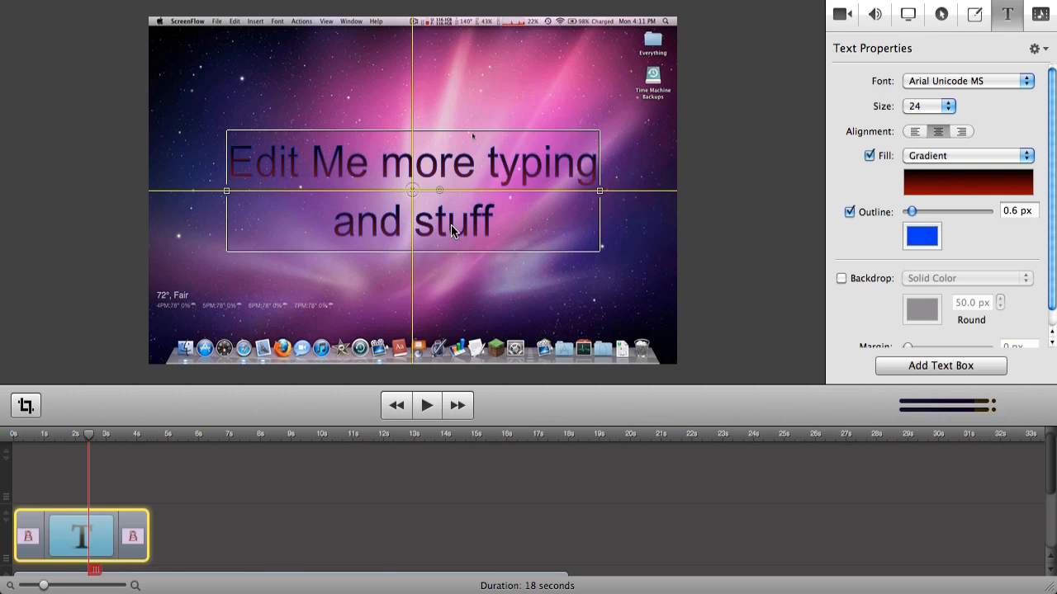
click(740, 188)
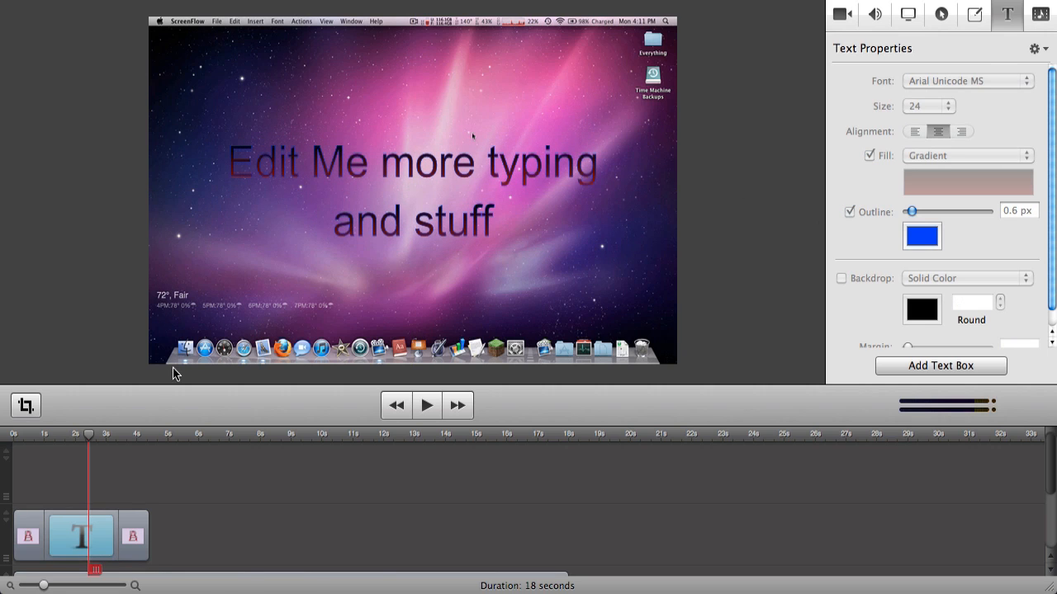
Step: Play the timeline from the start past the end of the text clip to preview its transitions
click(132, 437)
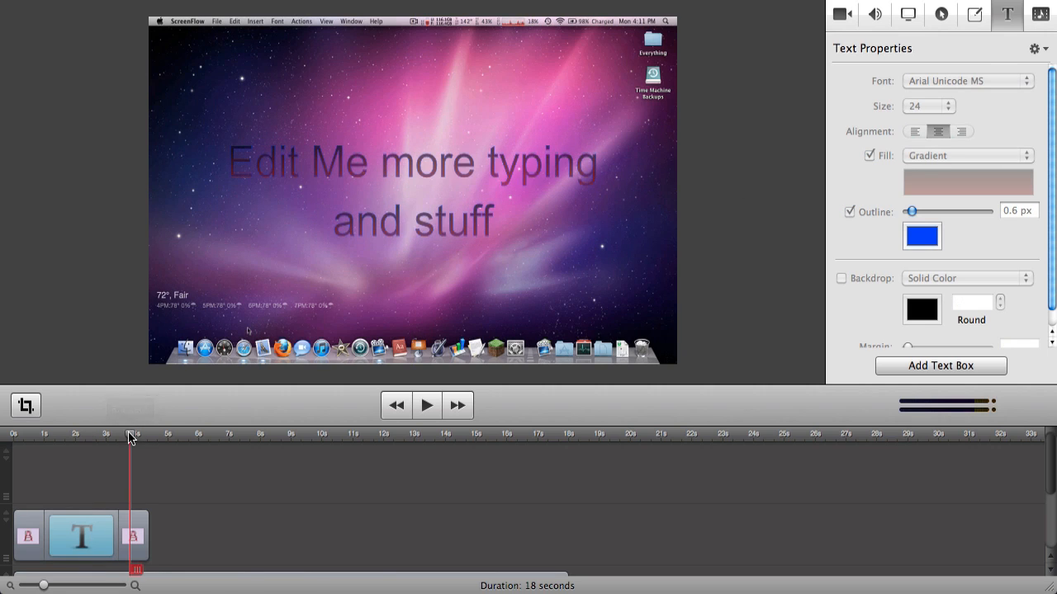
click(41, 433)
click(14, 434)
key(space)
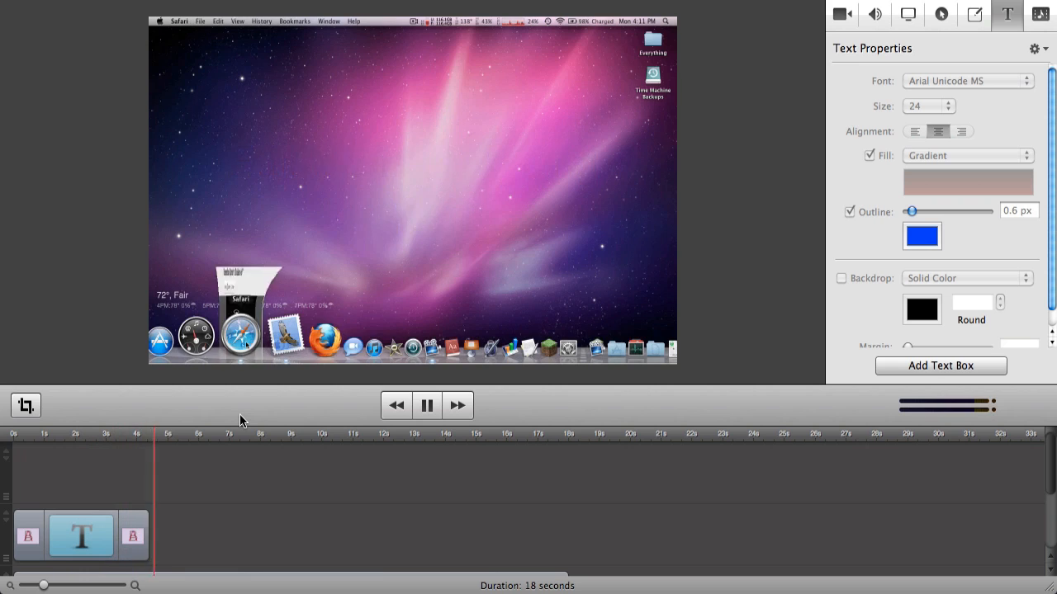
key(space)
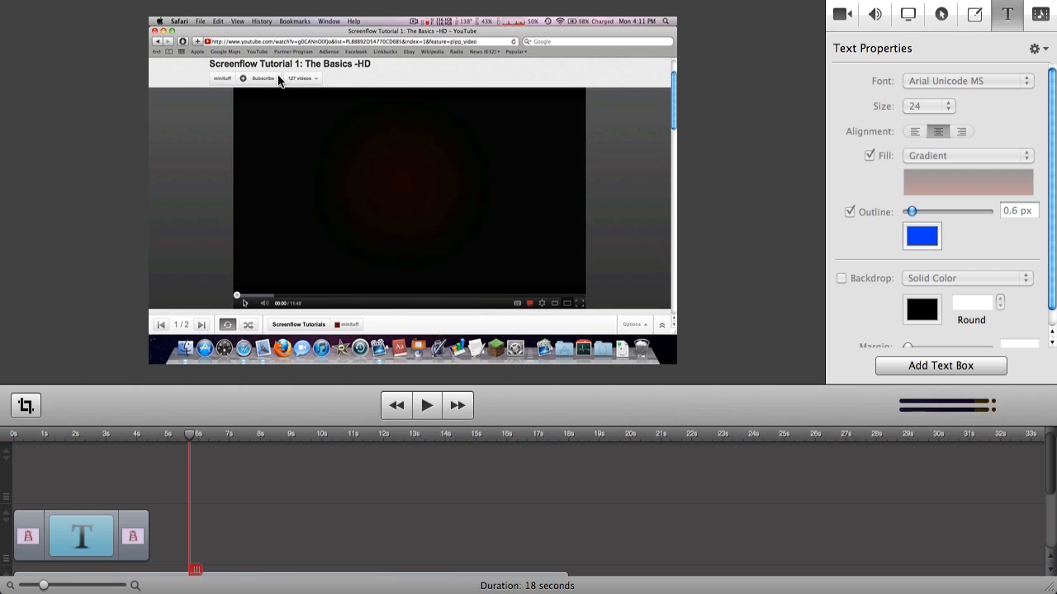
Step: Add an annotations clip to the timeline at about 5 seconds, after the text clip
click(974, 14)
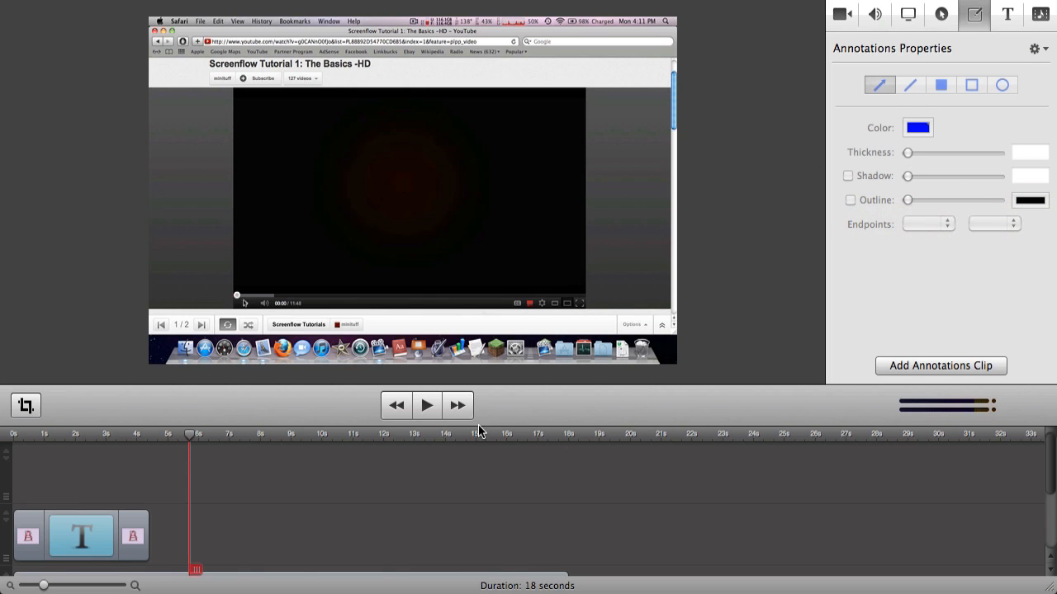
scroll(347, 459, down, 4)
scroll(290, 445, up, 2)
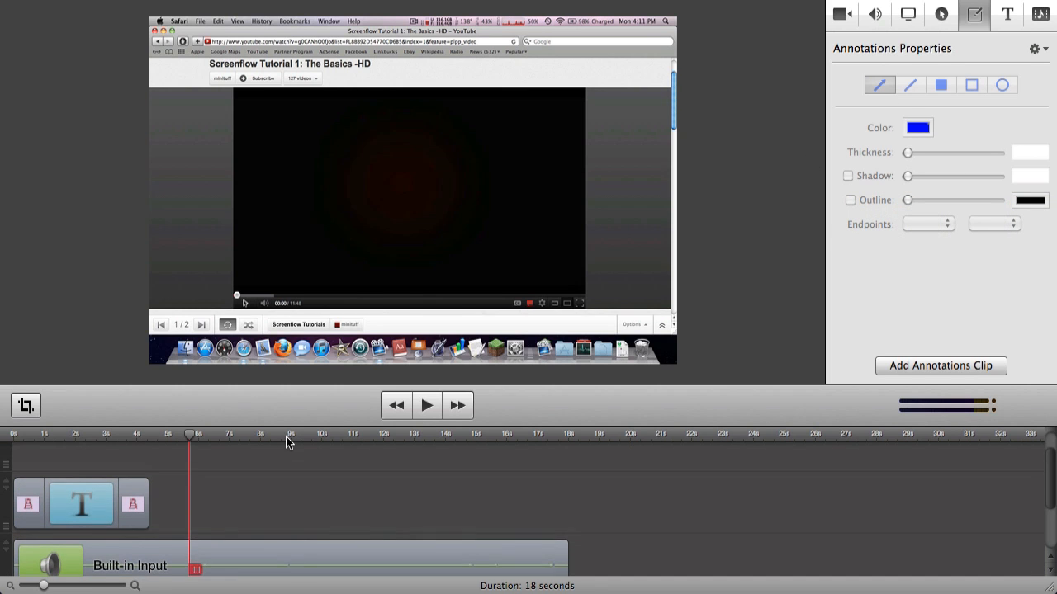
drag(195, 431, 169, 435)
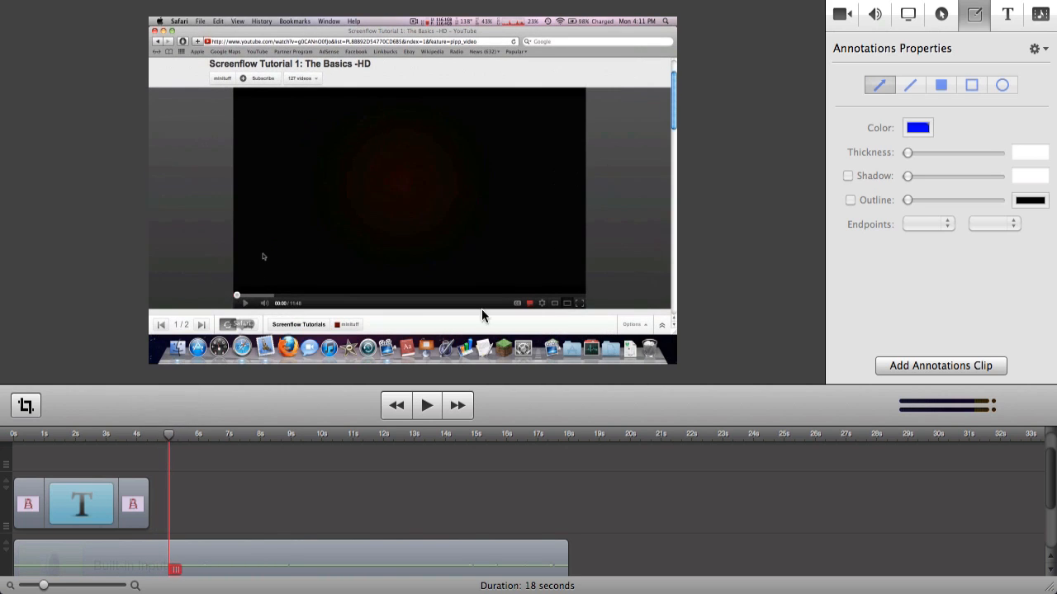
click(915, 372)
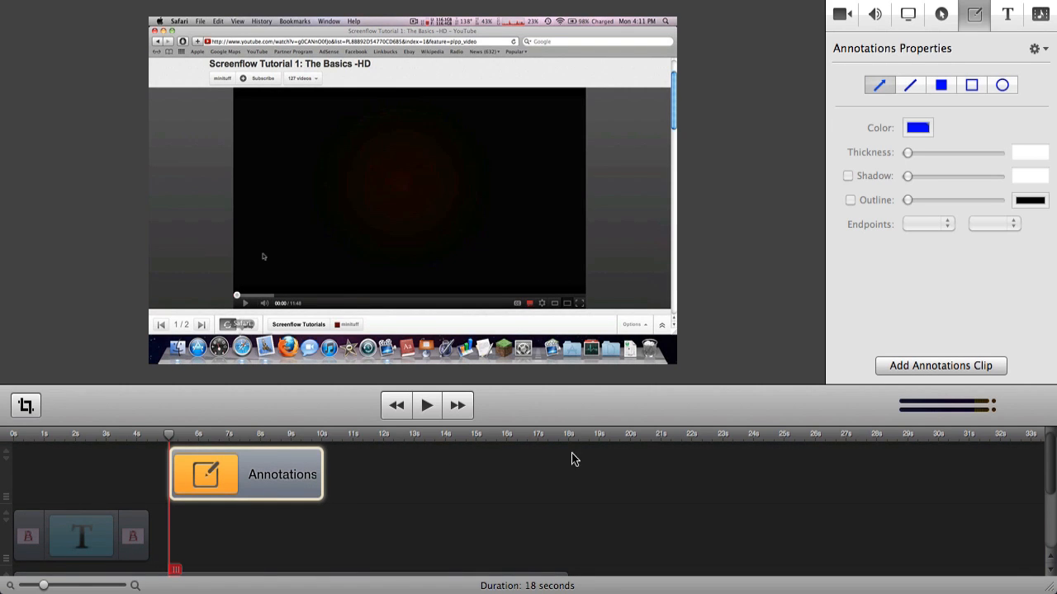
Step: Draw an arrow pointing at the end of the page's video title, with its tail at the trash icon in the recorded Dock
click(909, 86)
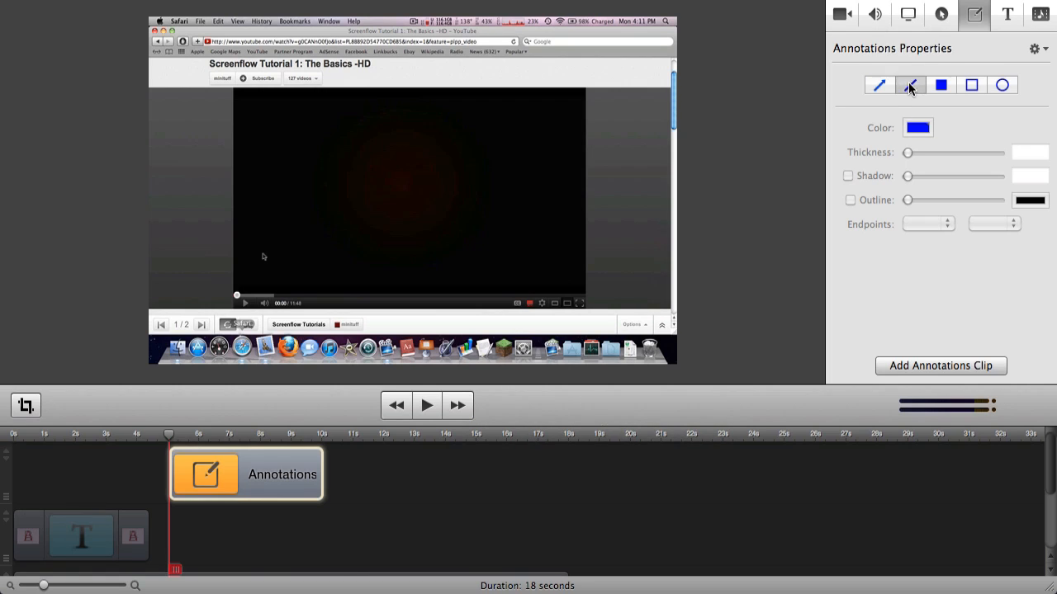
click(964, 86)
click(880, 86)
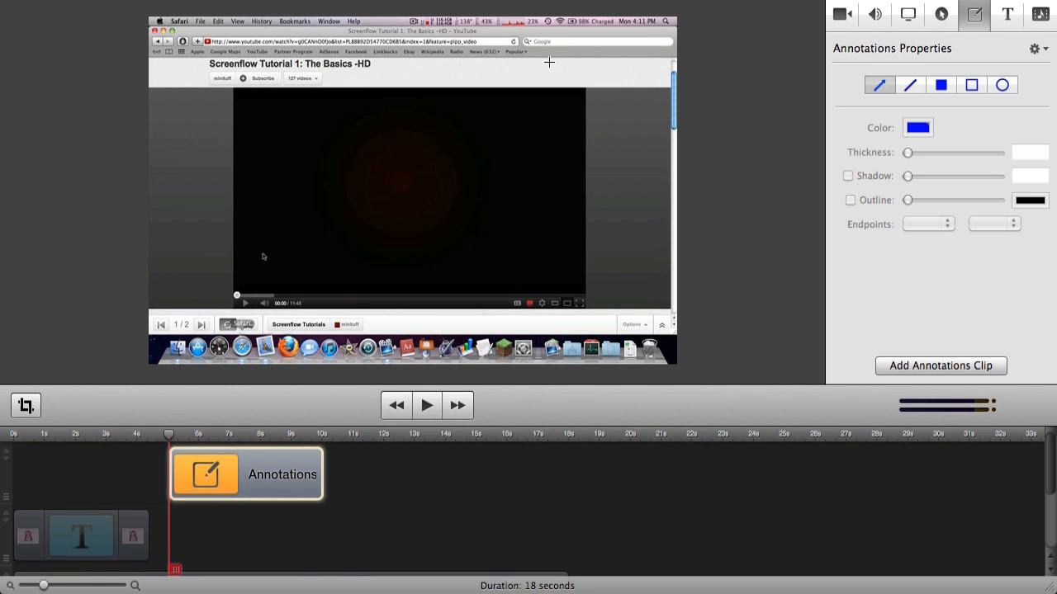
drag(562, 64, 379, 66)
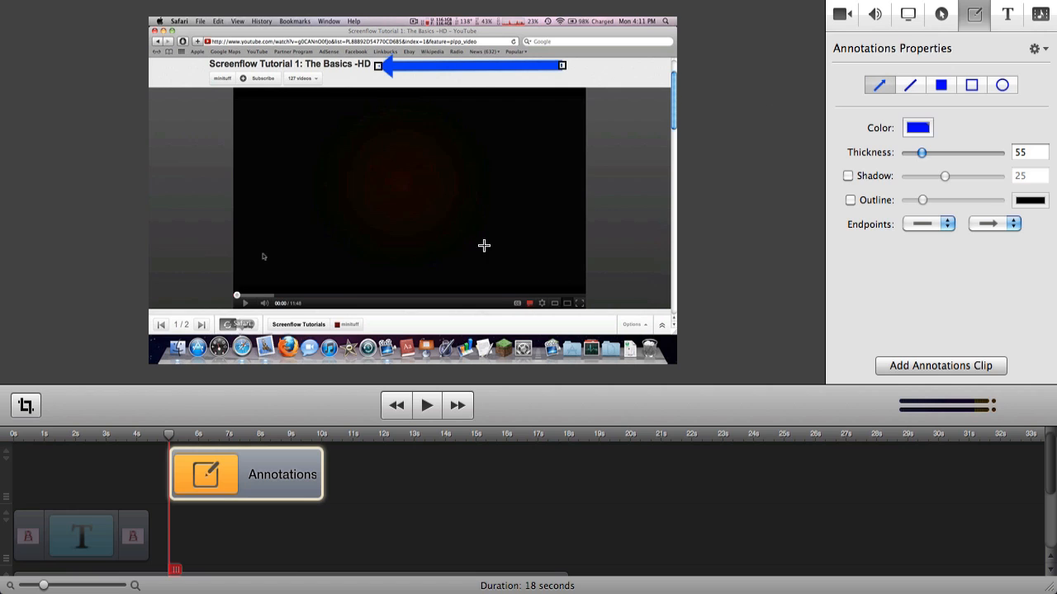
drag(563, 65, 653, 345)
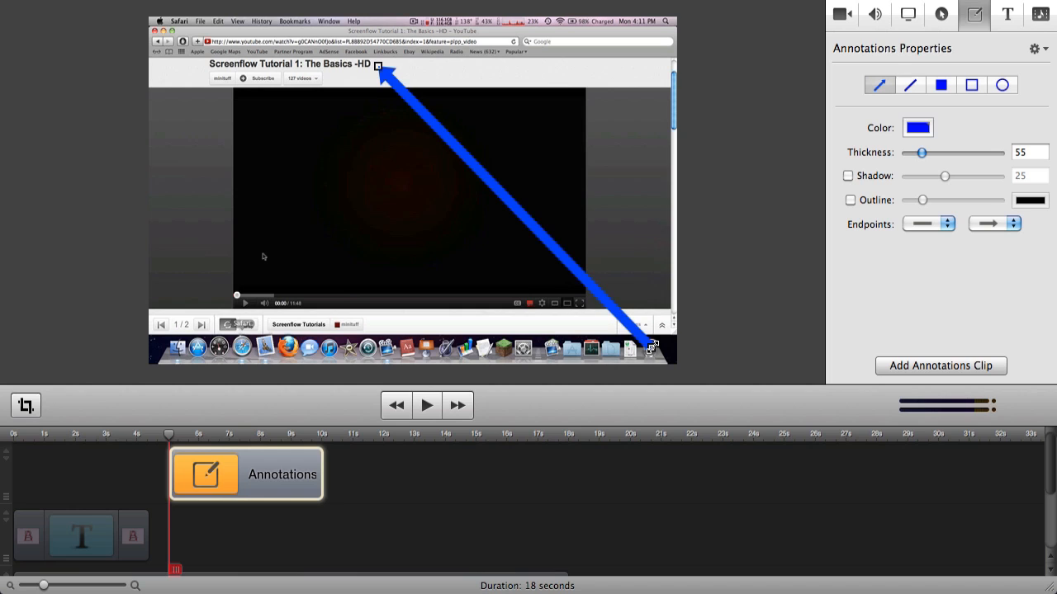
Step: Color the arrow red and set its thickness to 92
click(917, 127)
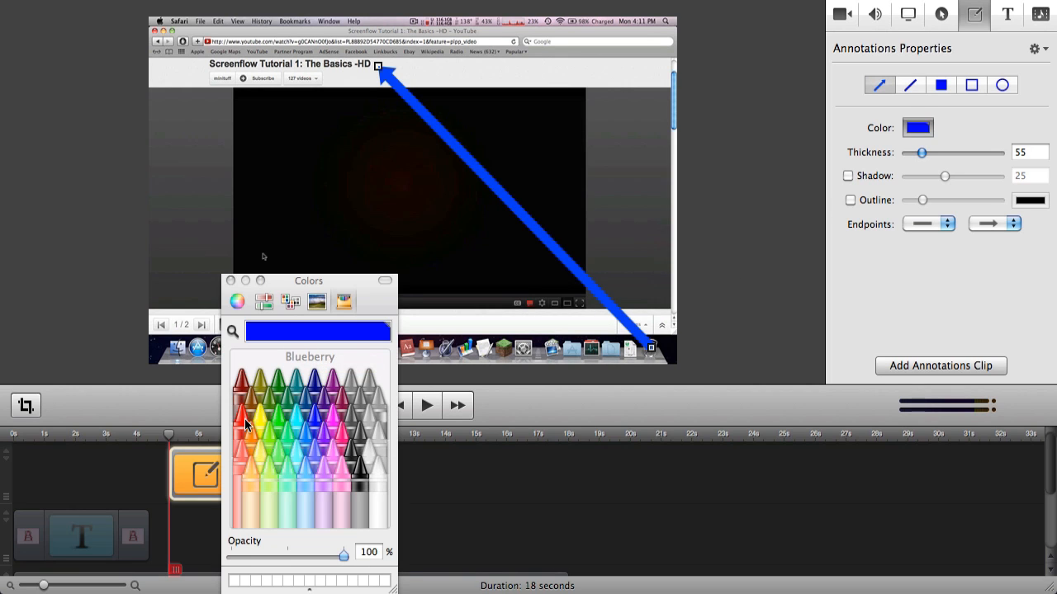
click(245, 424)
click(231, 281)
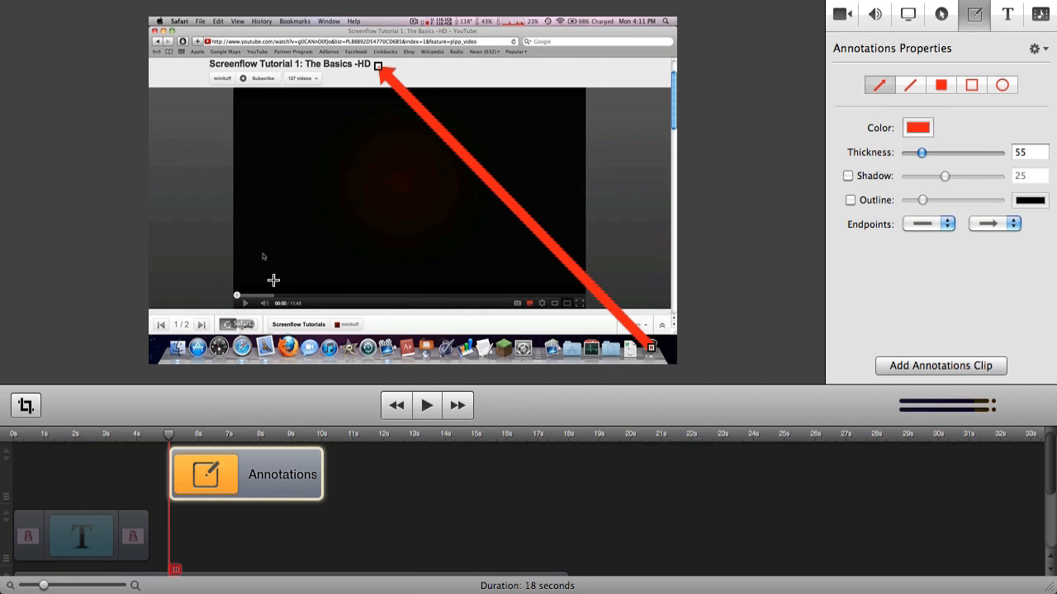
mouse_move(921, 155)
mouse_down()
mouse_move(1013, 161)
mouse_move(747, 116)
mouse_move(917, 128)
mouse_move(898, 142)
mouse_move(932, 155)
mouse_up()
Step: Give the arrow a shadow of 14 and a thick dark blue outline
click(848, 176)
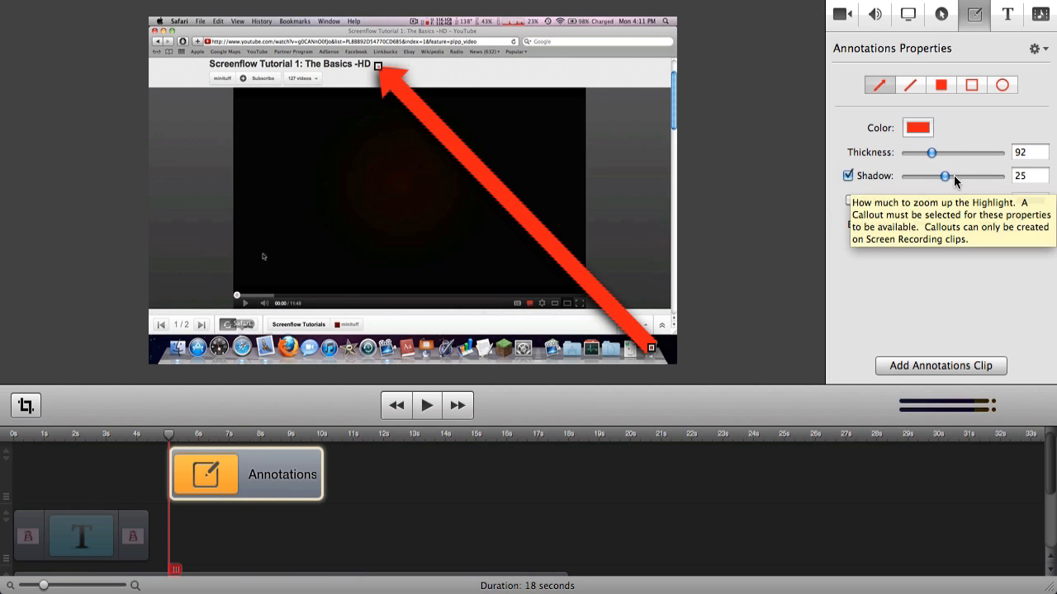
mouse_move(945, 182)
mouse_down()
mouse_move(990, 177)
mouse_move(915, 177)
mouse_move(928, 174)
mouse_up()
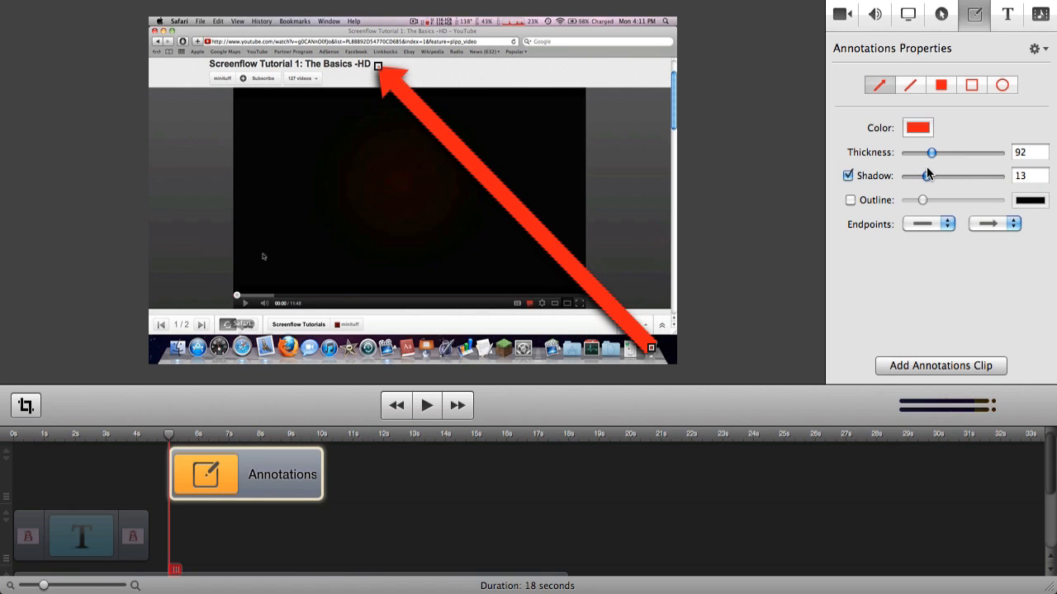
click(850, 201)
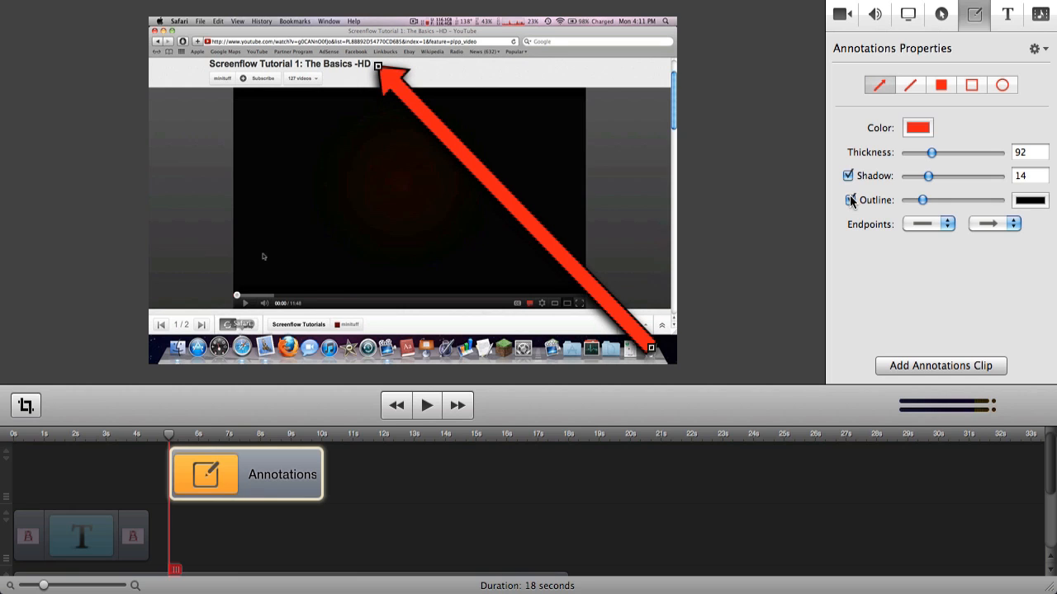
drag(921, 200, 953, 199)
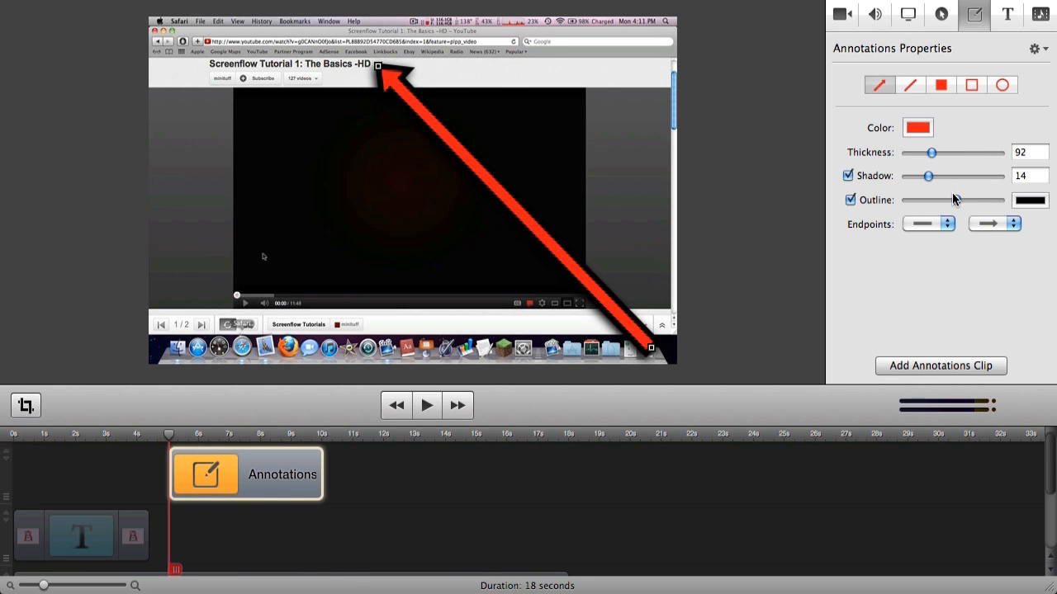
click(1030, 200)
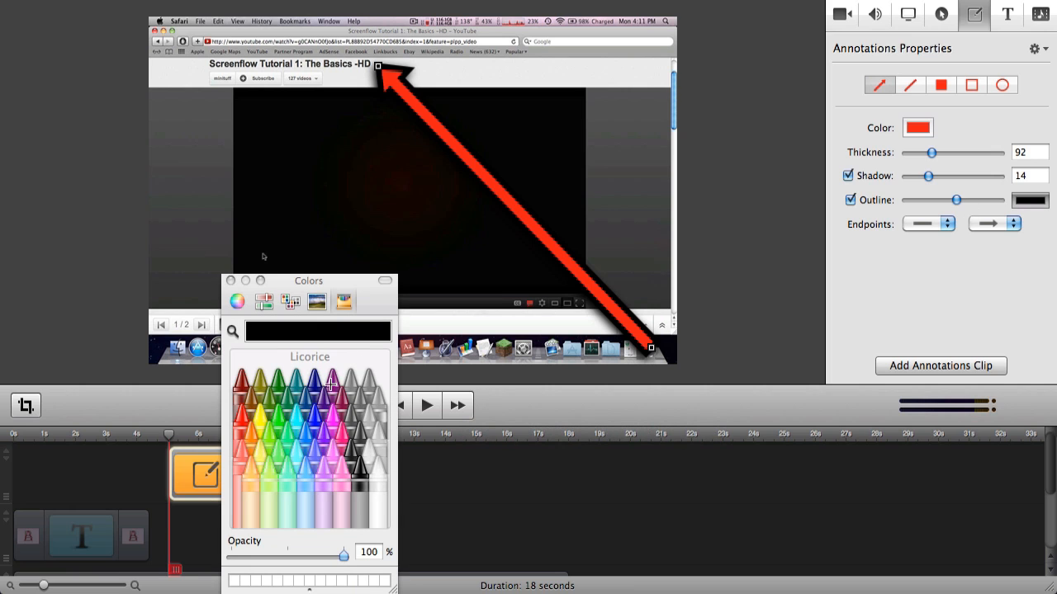
click(314, 376)
click(230, 281)
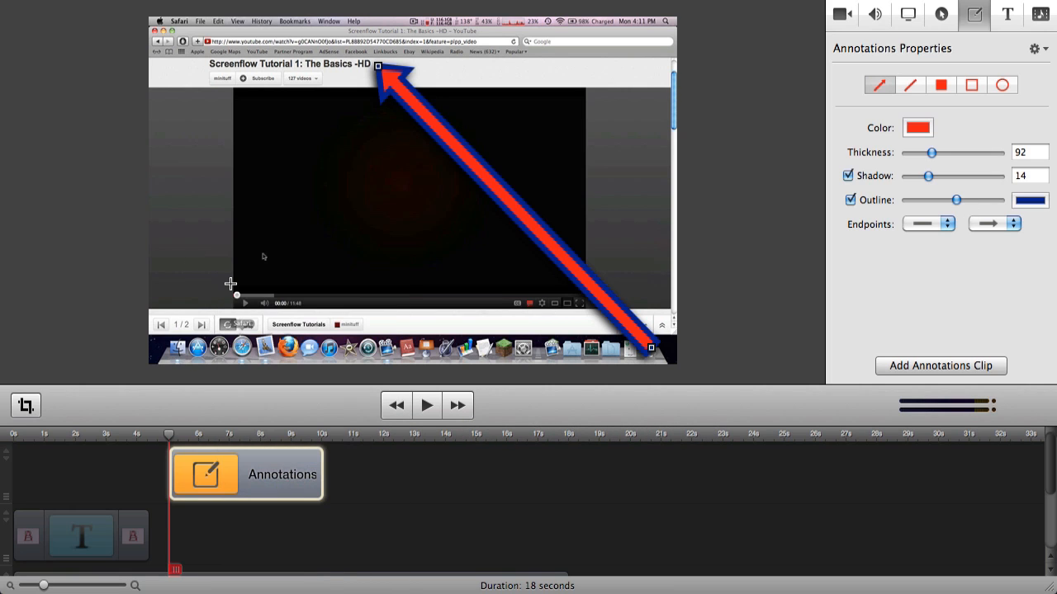
Step: Try the round and arrowhead styles on the arrow's starting endpoint, then restore the plain style
click(916, 224)
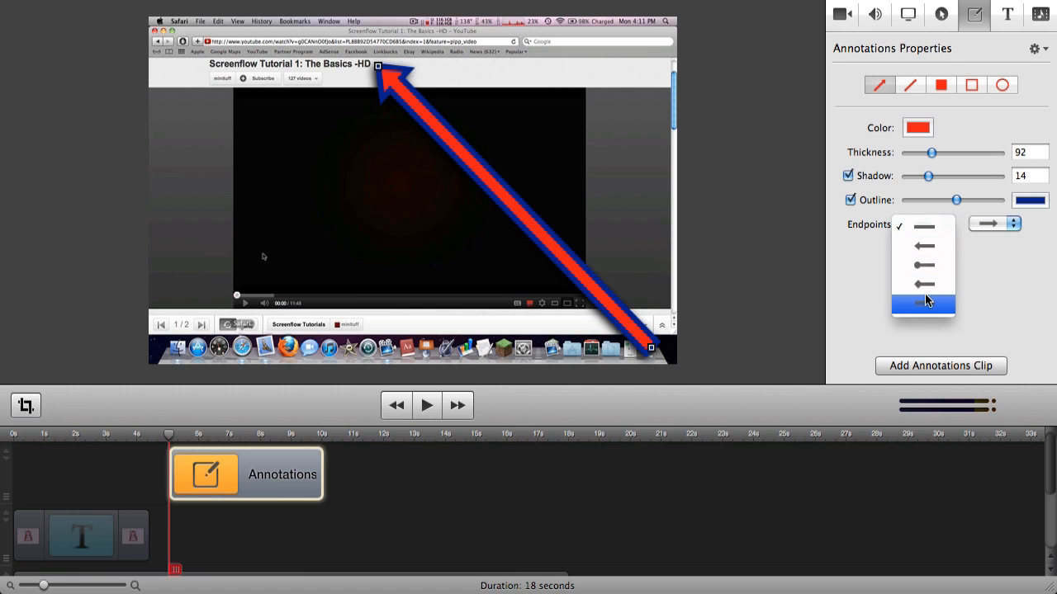
click(925, 272)
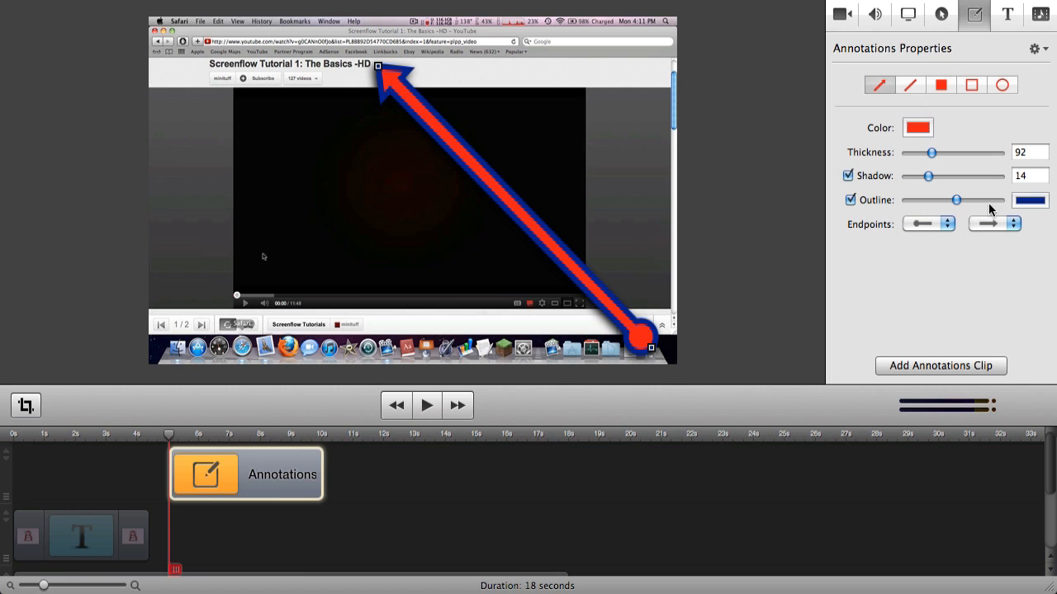
click(937, 225)
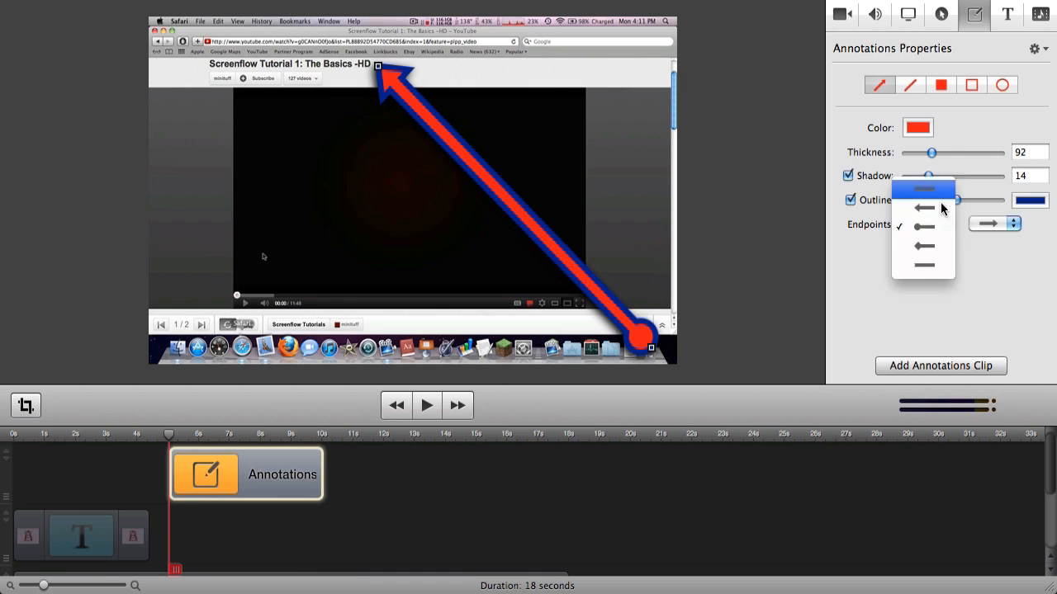
click(938, 209)
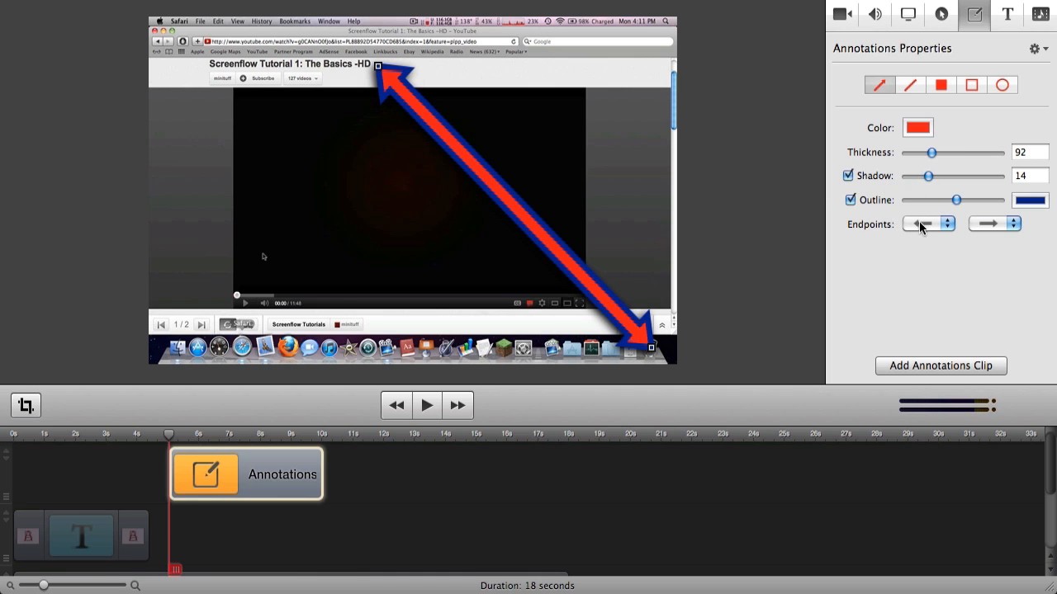
click(922, 226)
click(924, 210)
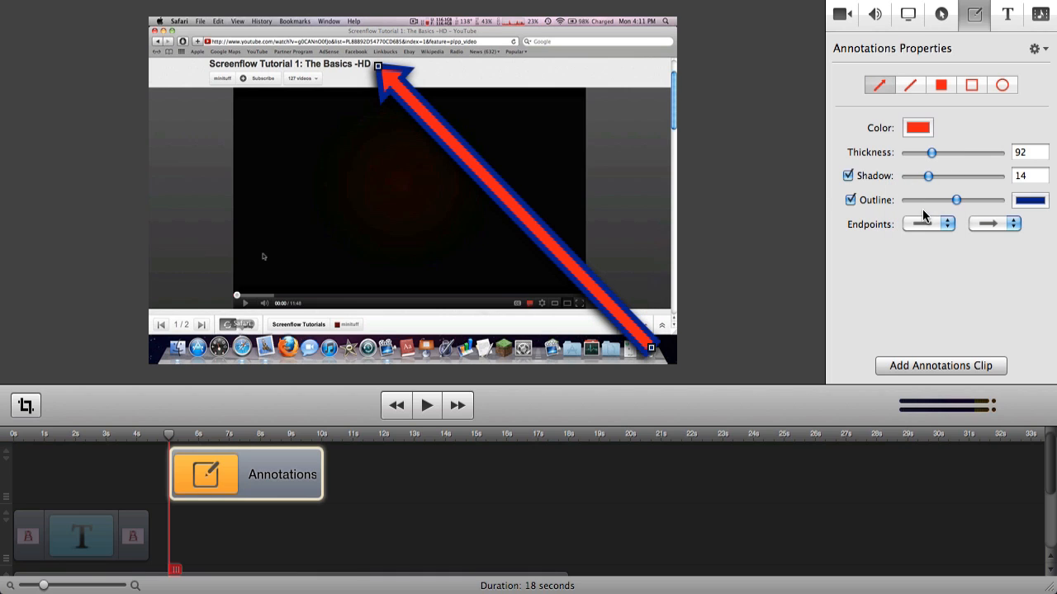
Step: Switch the arrow's tip to a plain endpoint and back to an arrowhead
click(985, 235)
click(988, 217)
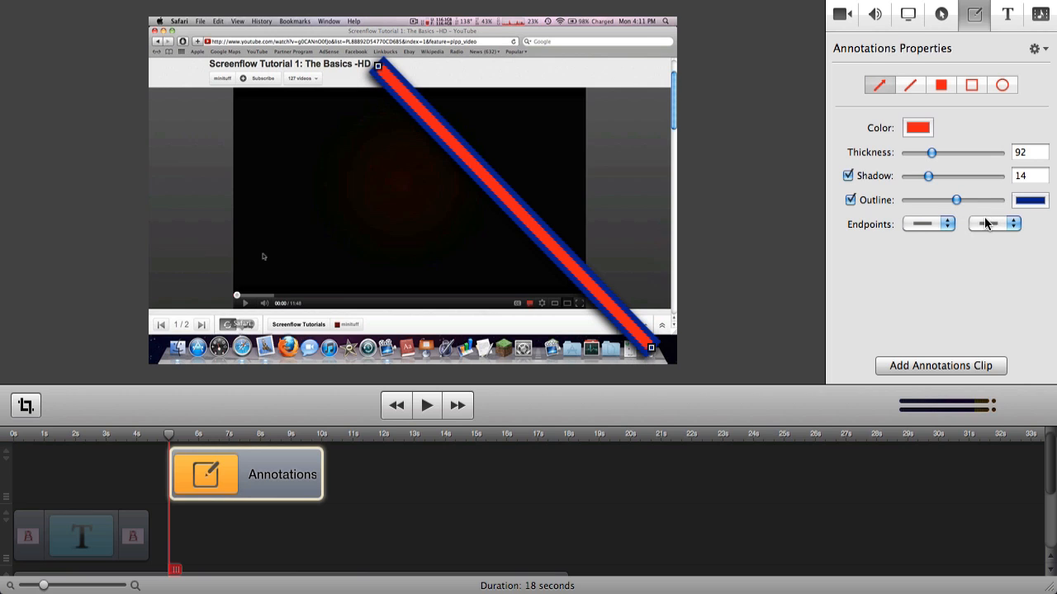
click(971, 225)
click(983, 245)
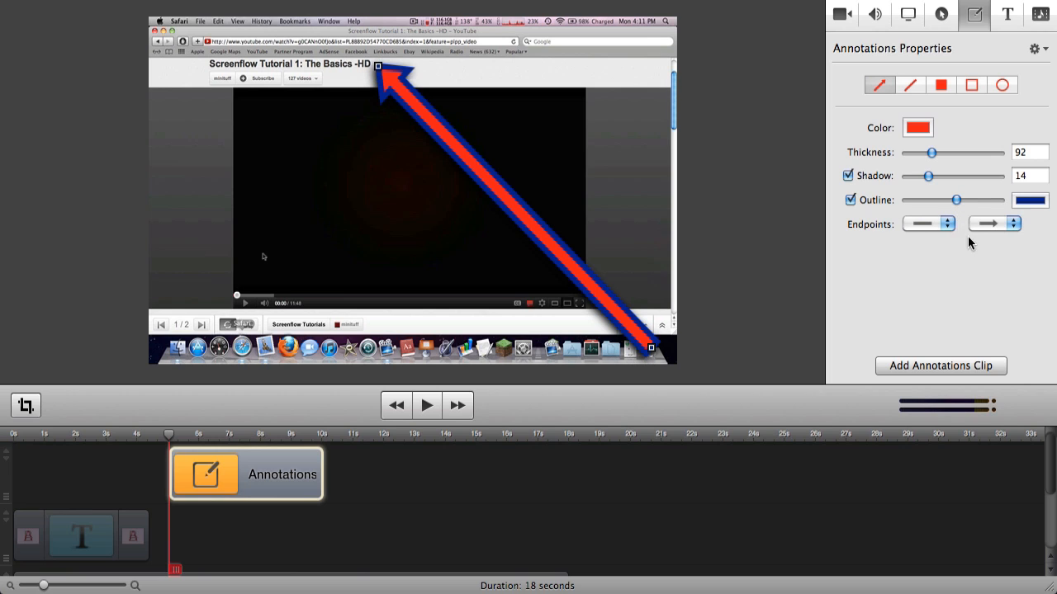
Step: Try a square starting endpoint on the arrow, set it to round instead and deselect the annotation
click(926, 224)
click(931, 291)
click(921, 227)
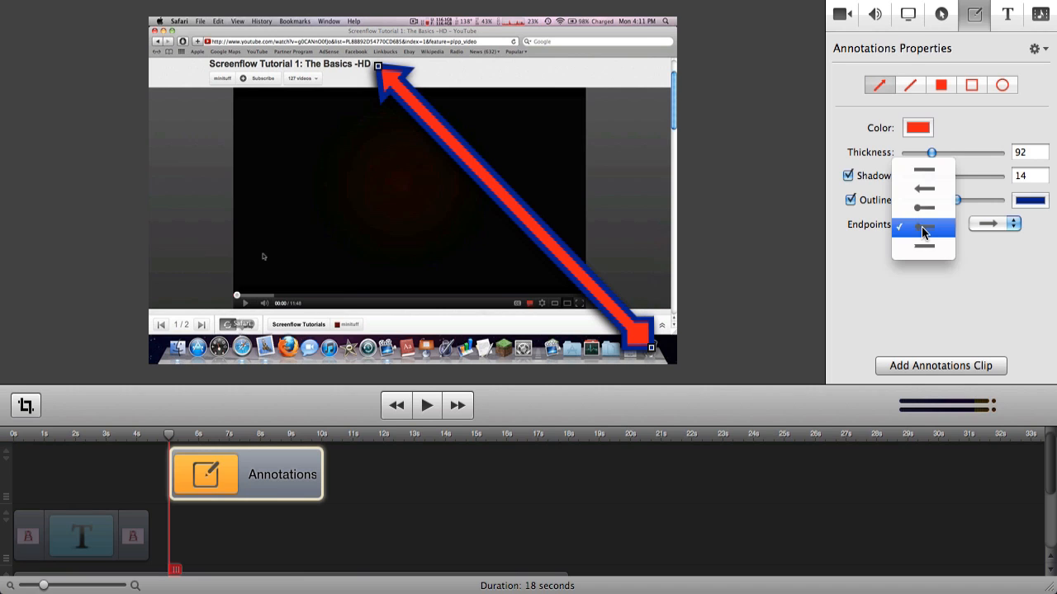
click(913, 211)
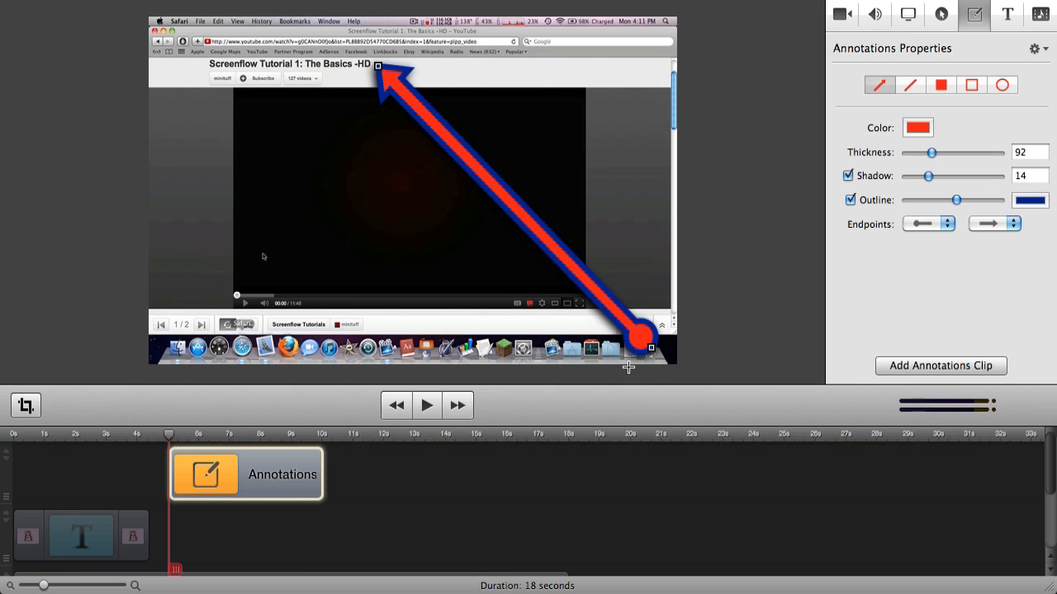
click(572, 460)
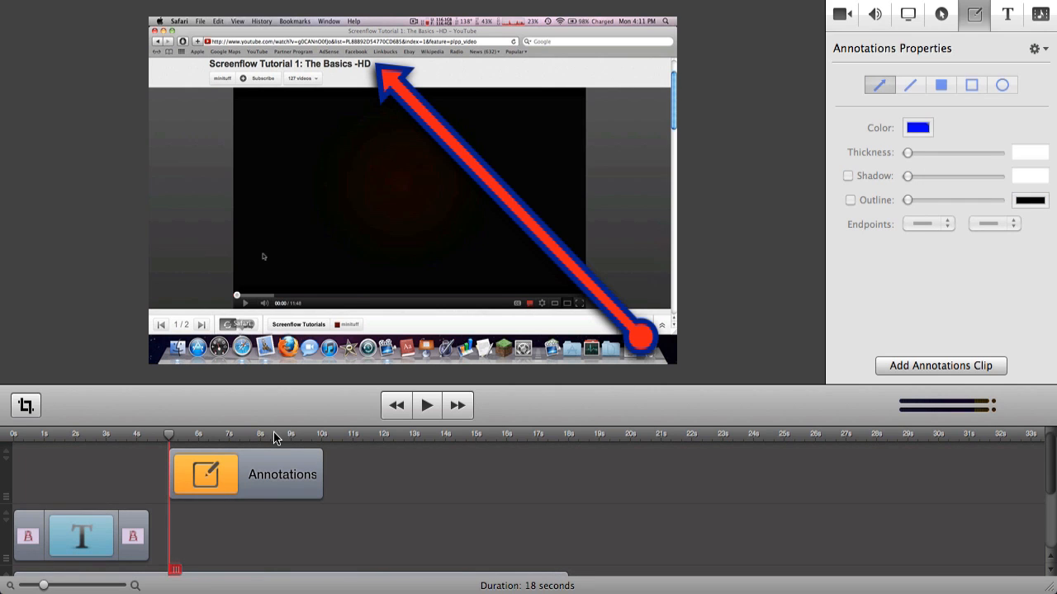
Step: At about 7 seconds, move the arrow's tail up level with the video title so the arrow is horizontal, and deselect it
drag(262, 437, 224, 440)
click(244, 465)
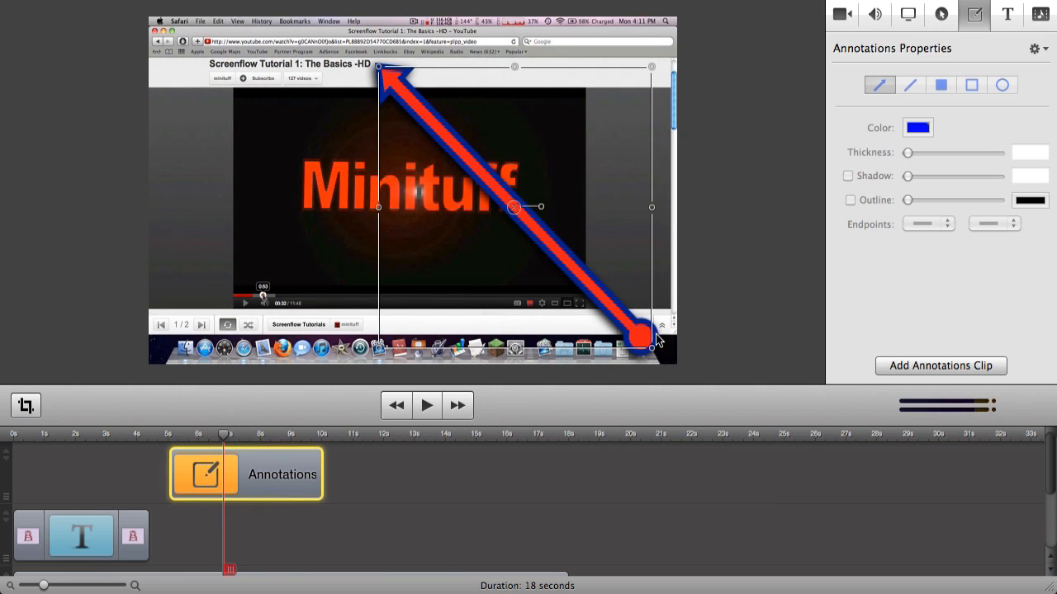
click(644, 338)
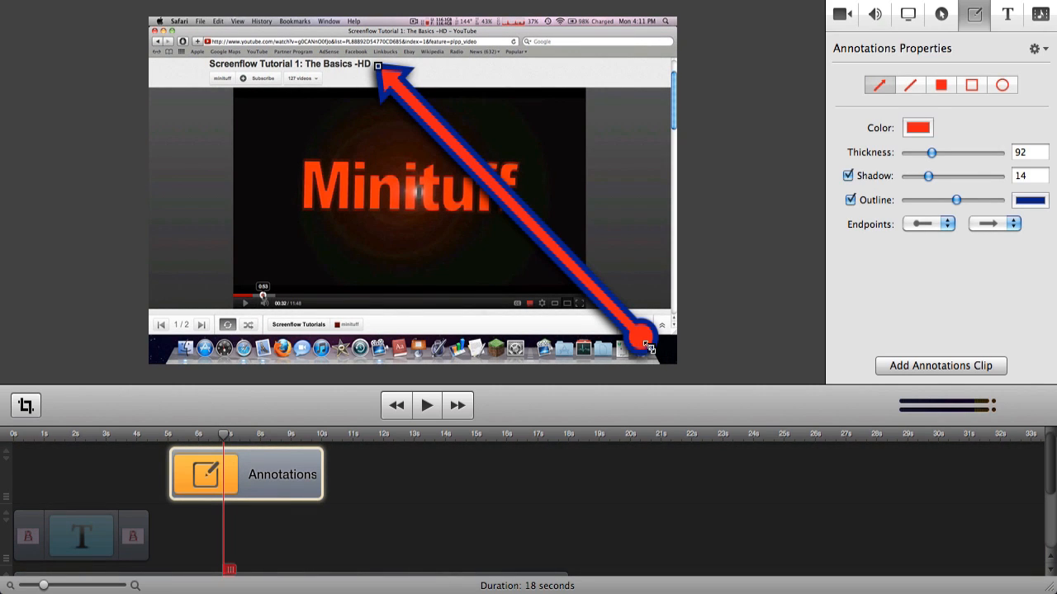
drag(647, 347, 646, 67)
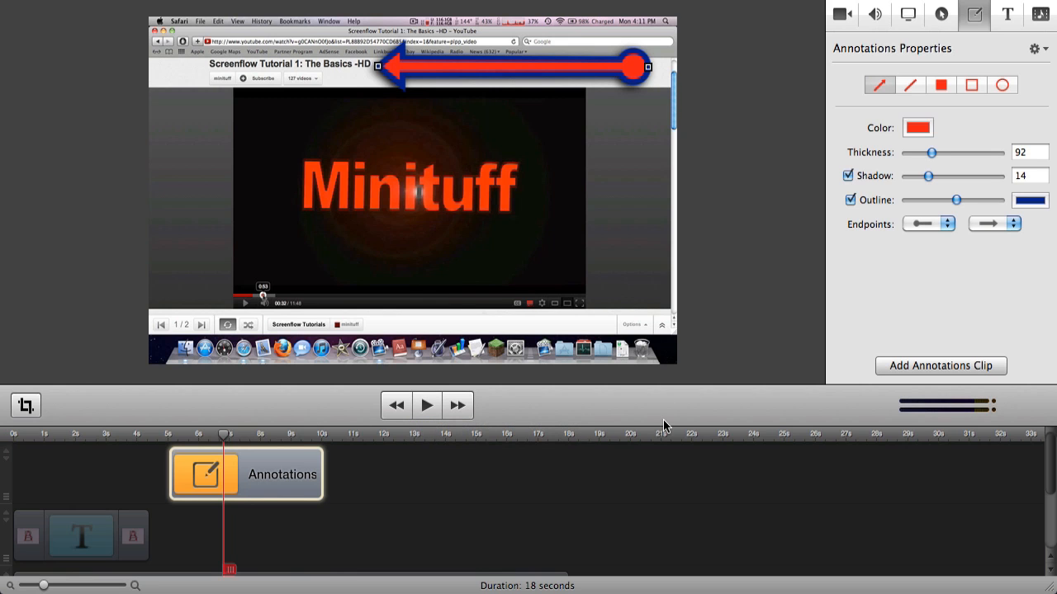
click(499, 479)
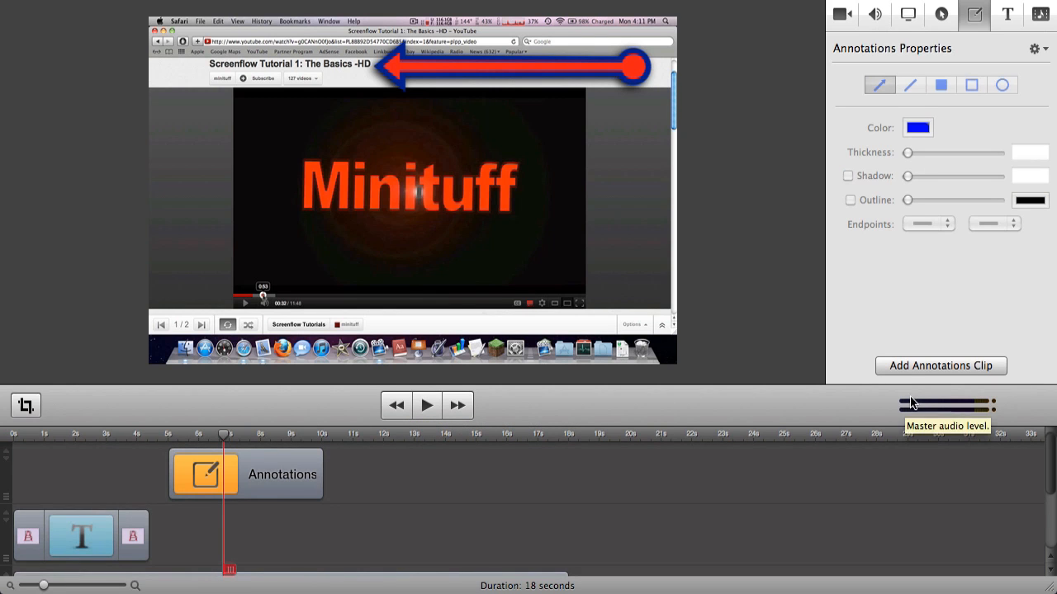
Step: Add a second annotations clip at the playhead and draw a filled blue rectangle over the recorded video player, shifted slightly up
click(911, 366)
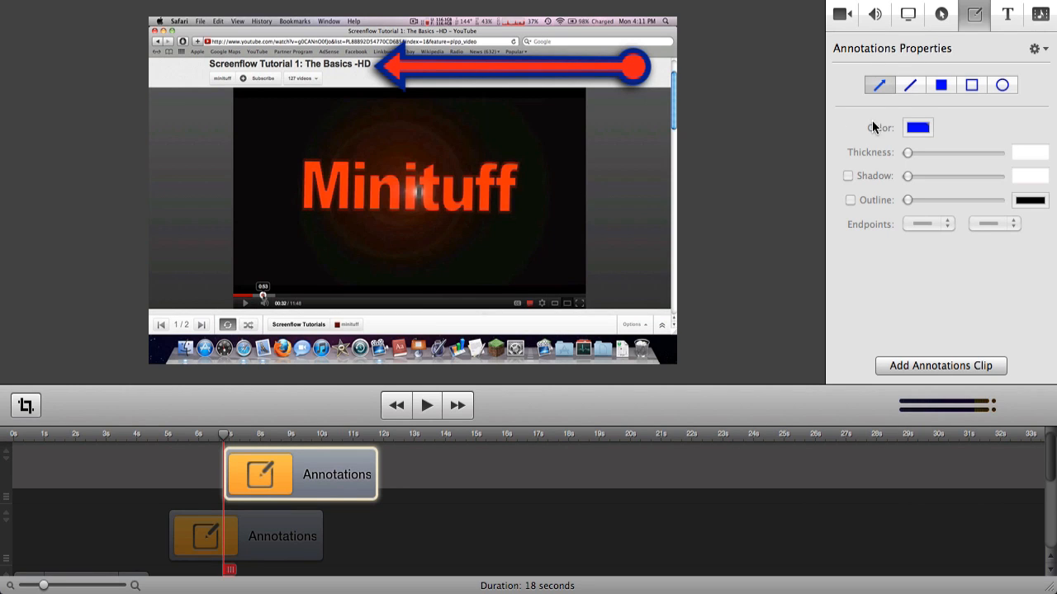
click(941, 88)
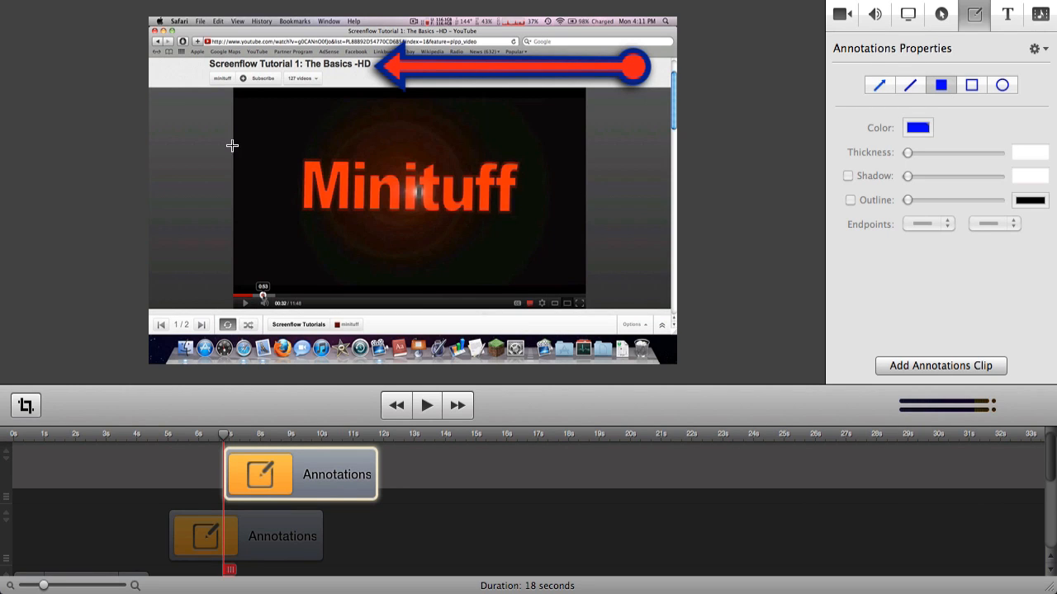
drag(268, 125, 551, 262)
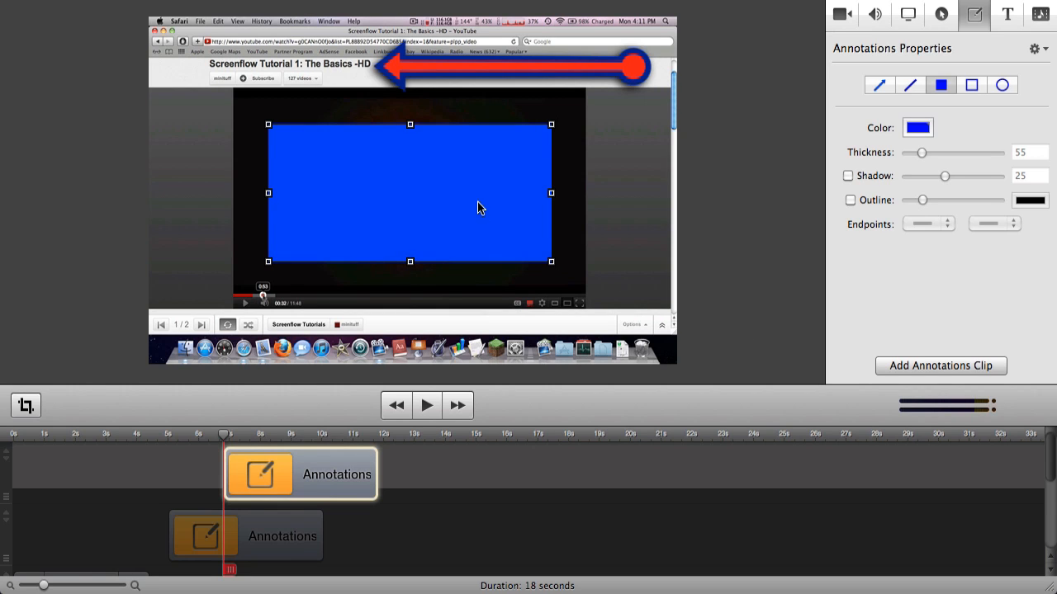
drag(477, 201, 475, 190)
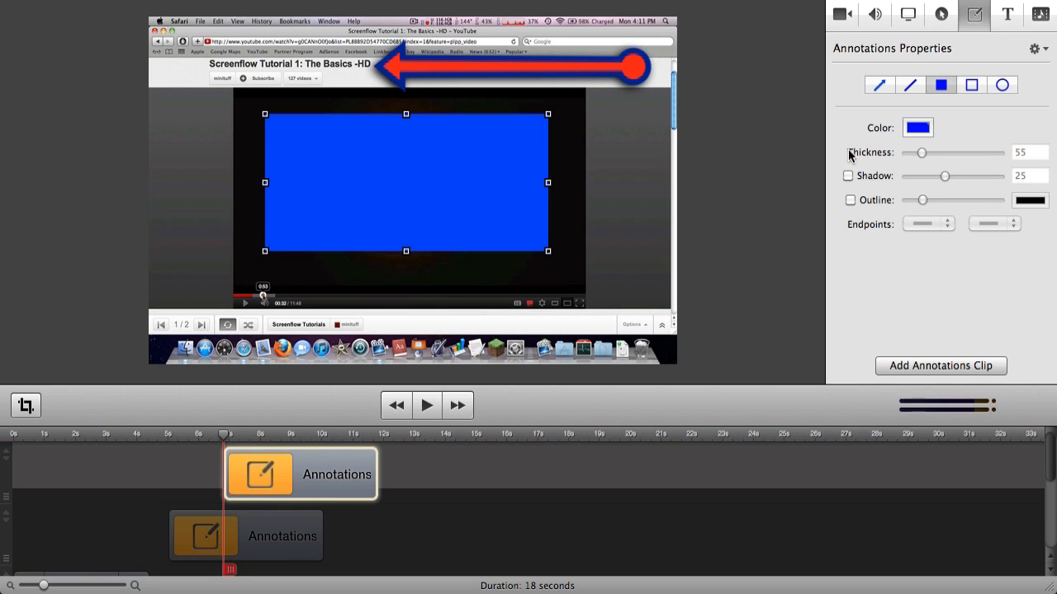
Step: Turn on a shadow of 25 and an outline for the blue rectangle
click(848, 176)
click(850, 201)
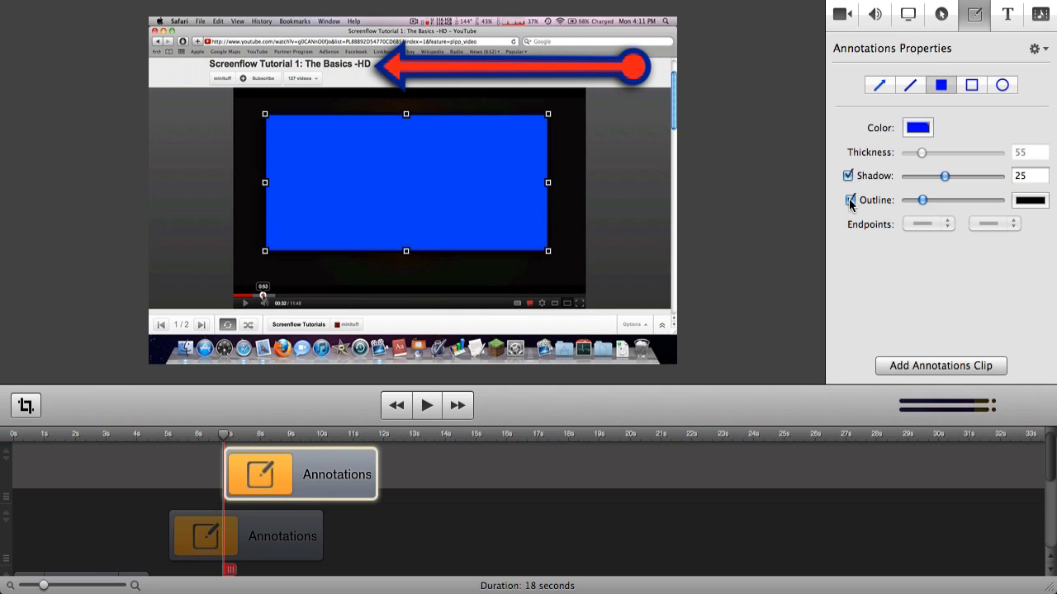
Step: Increase the blue rectangle's outline to maximum thickness and color it Plum
drag(922, 203, 998, 201)
click(1029, 200)
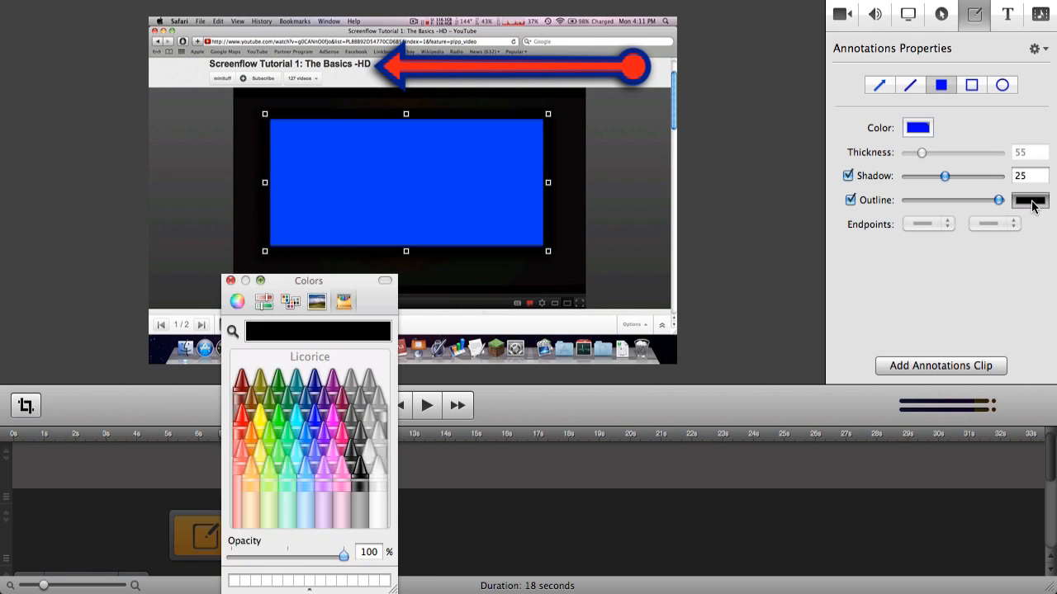
click(334, 380)
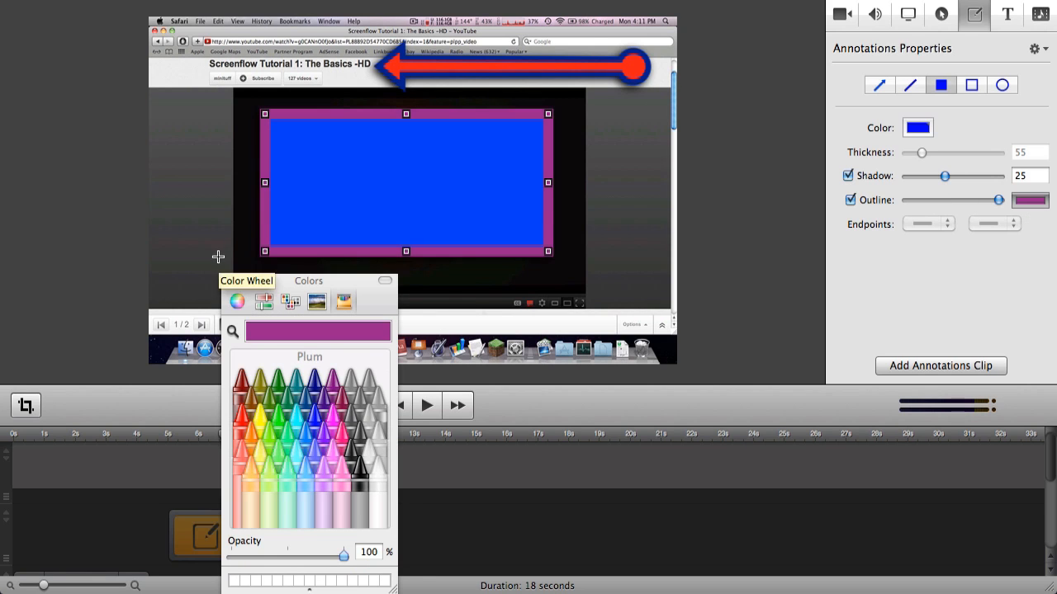
click(230, 280)
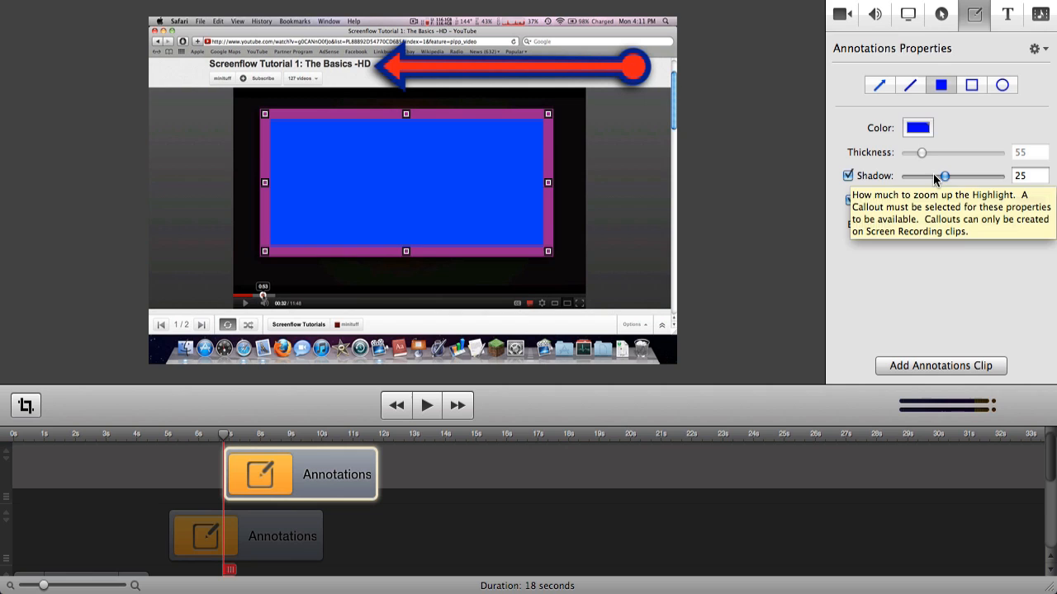
Step: Add a third annotations clip at about 7 seconds and draw an unfilled ellipse overlapping the blue rectangle's lower-right corner
click(1002, 86)
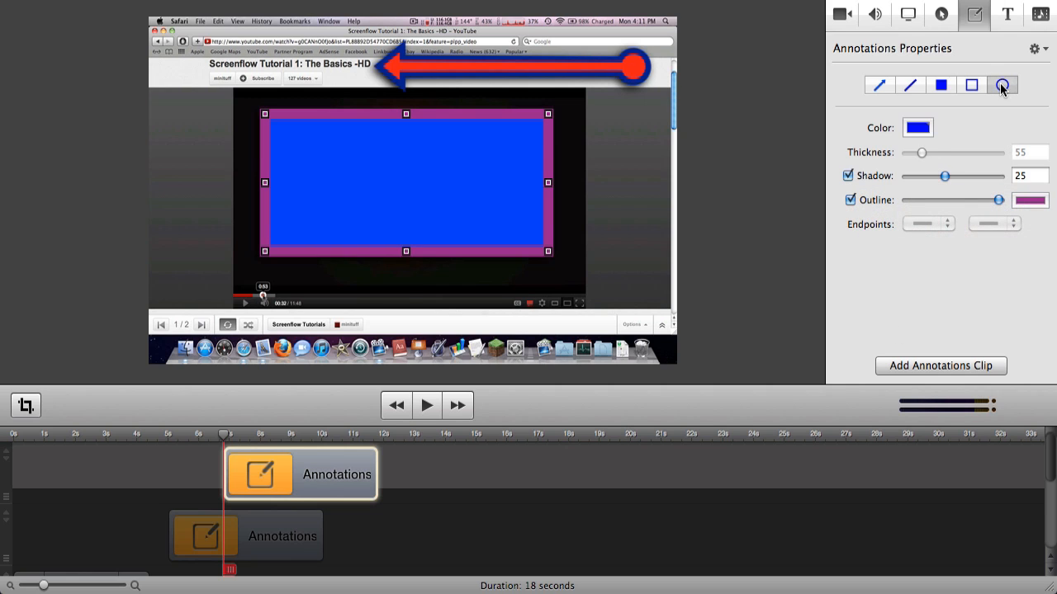
click(453, 481)
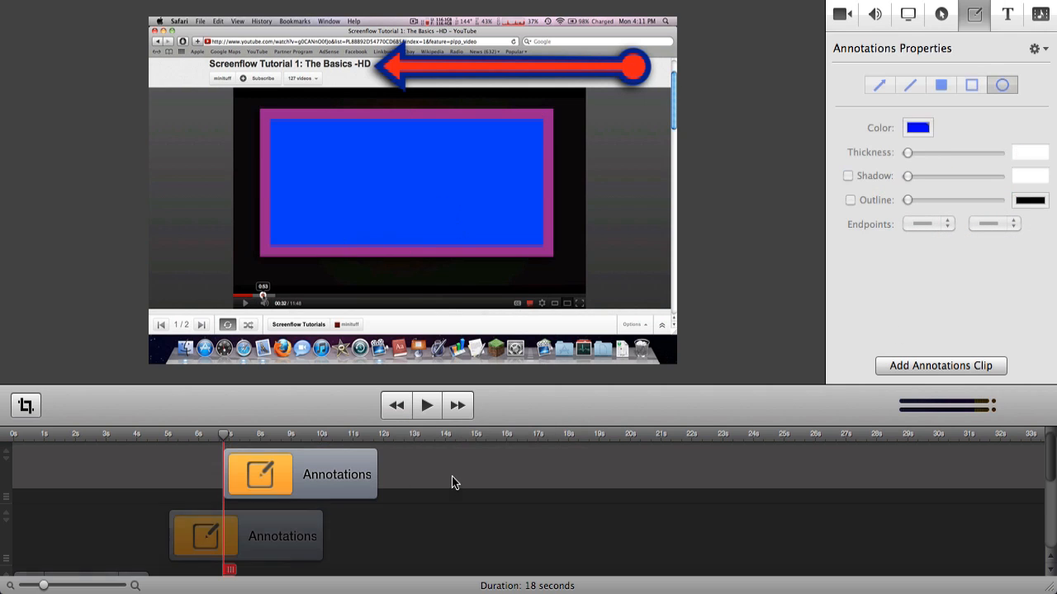
click(888, 369)
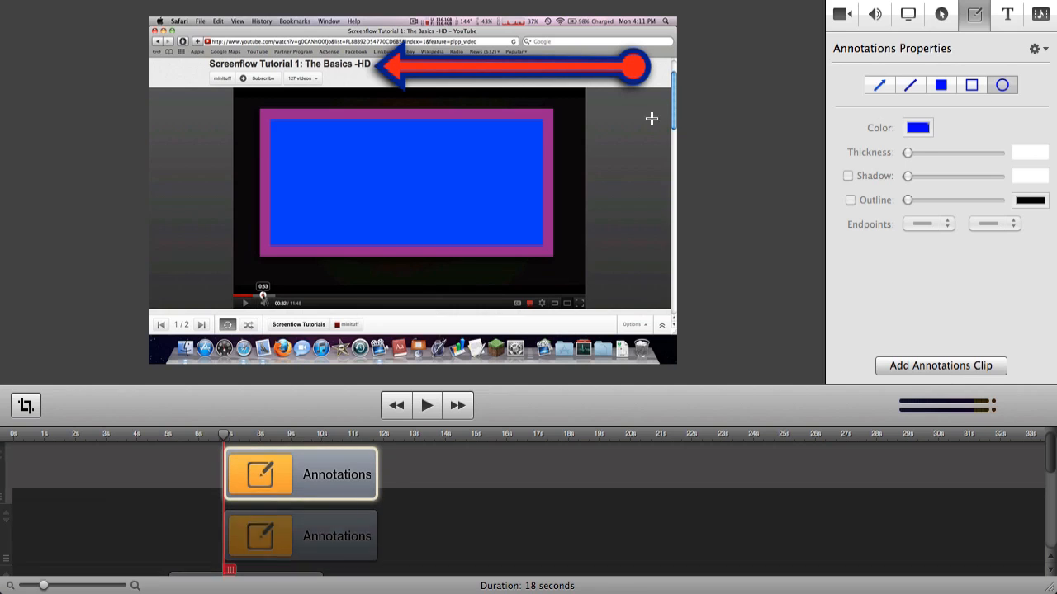
mouse_move(377, 175)
mouse_down()
mouse_move(597, 244)
mouse_move(677, 381)
mouse_move(687, 296)
mouse_up()
Step: Change the ellipse's color to Plum
click(916, 127)
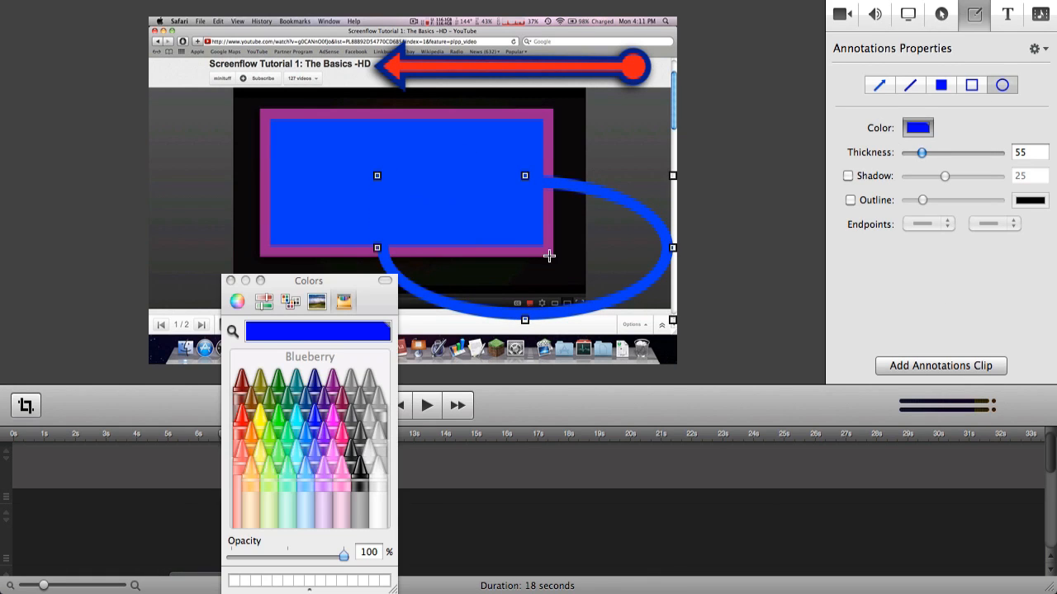
click(335, 381)
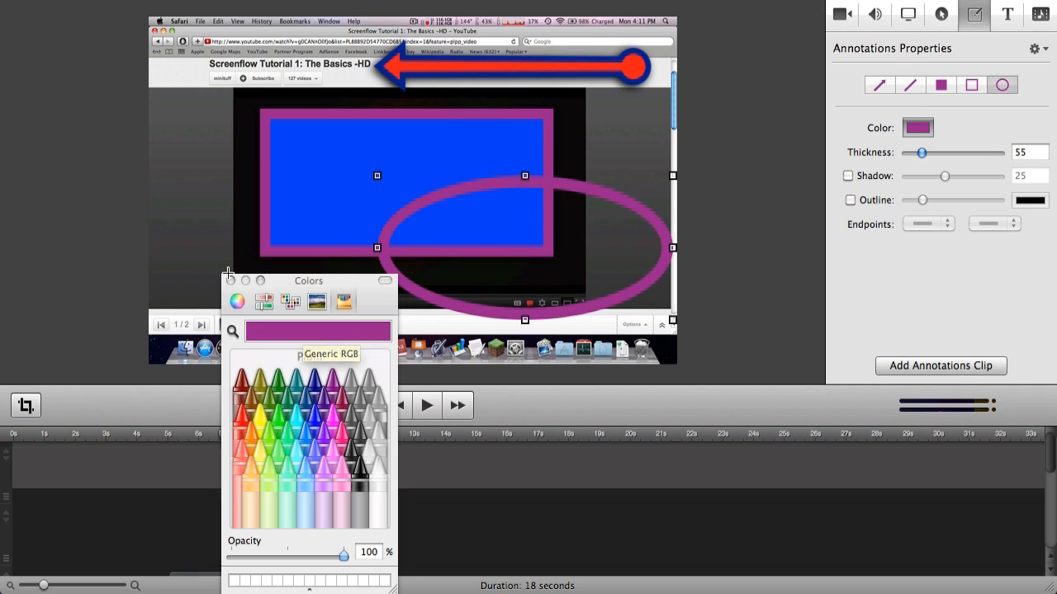
click(231, 281)
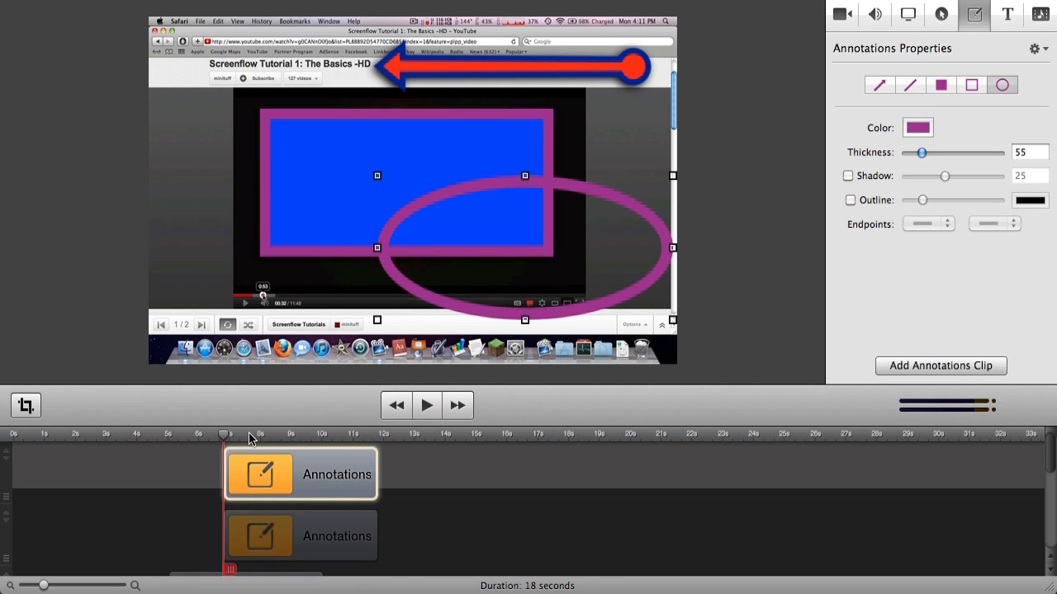
Step: Add a screen recording action to the Screen Recording 1/30/12 clip at about 14 seconds
mouse_move(252, 435)
mouse_down()
mouse_move(415, 444)
mouse_move(323, 437)
mouse_up()
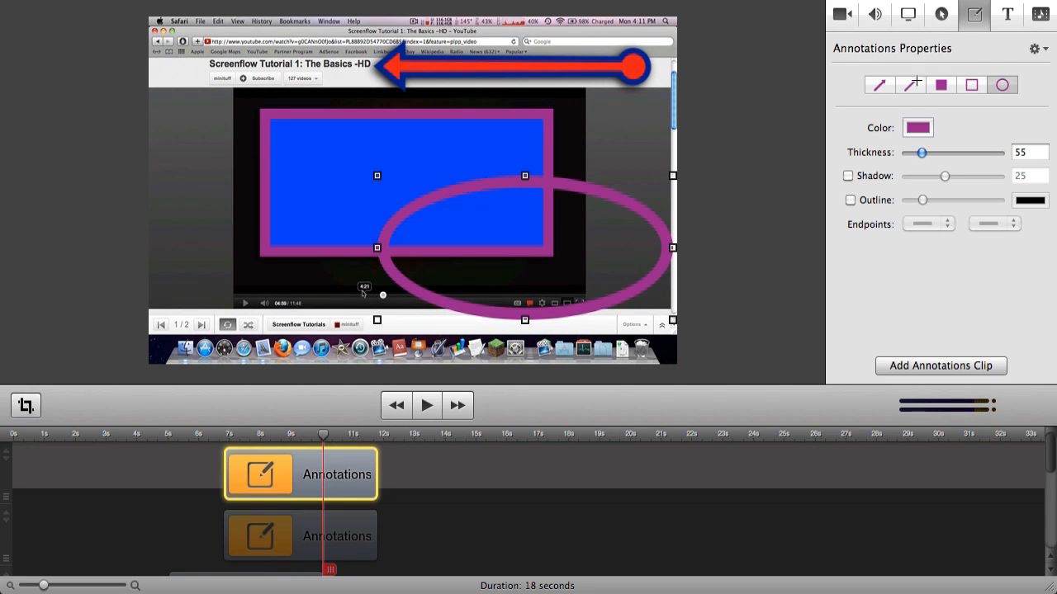
click(901, 17)
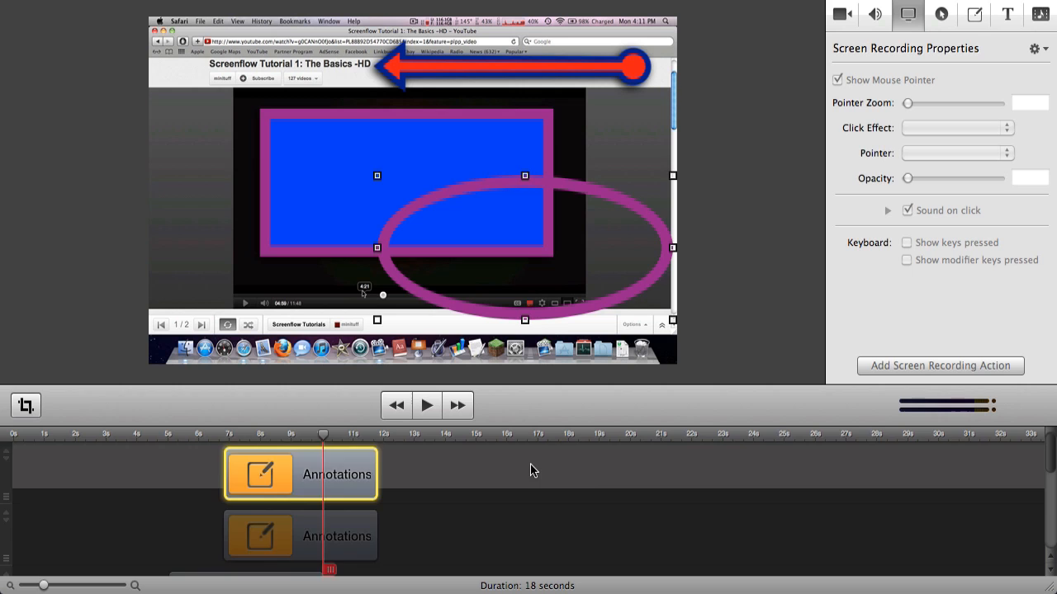
scroll(531, 471, down, 5)
click(466, 449)
drag(415, 443, 442, 439)
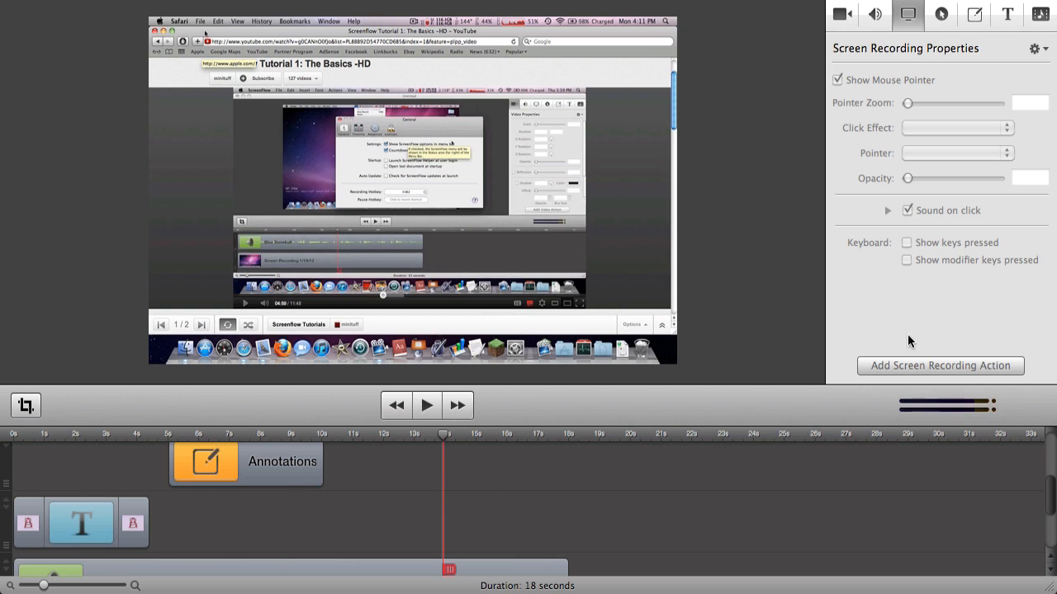
scroll(528, 581, down, 2)
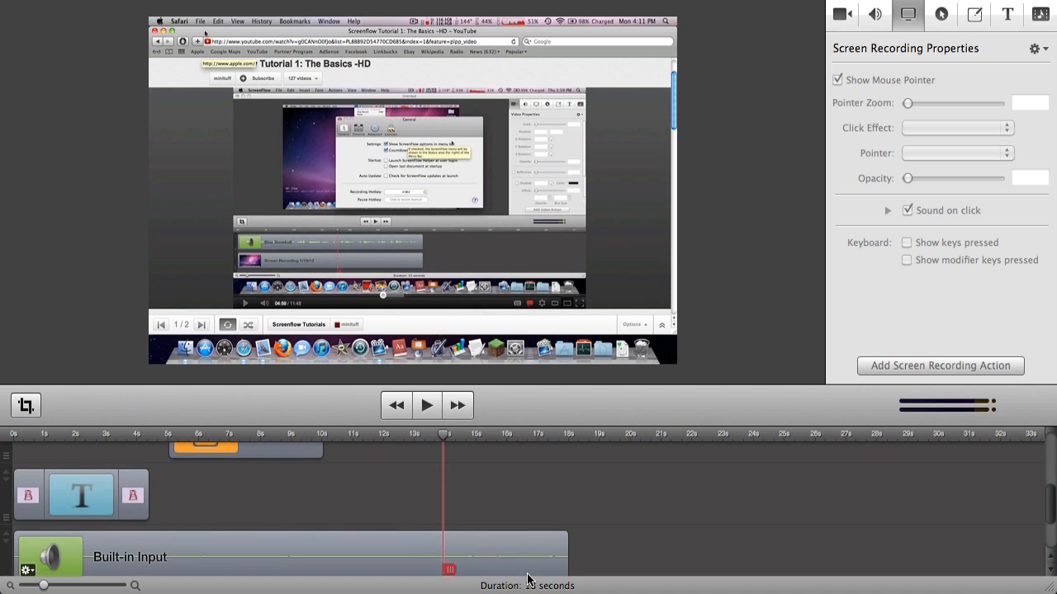
scroll(559, 493, down, 3)
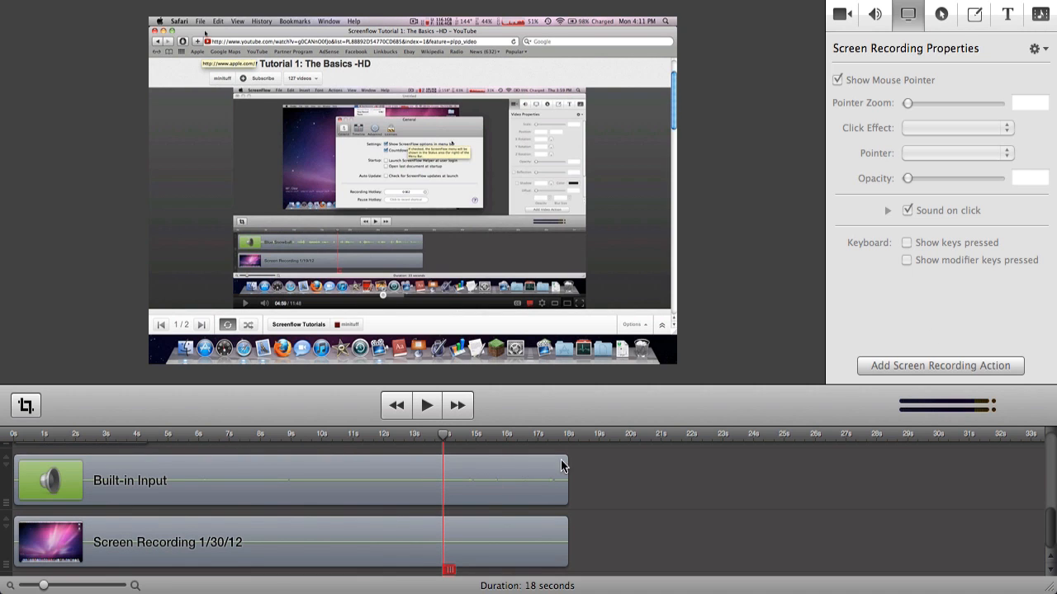
click(565, 480)
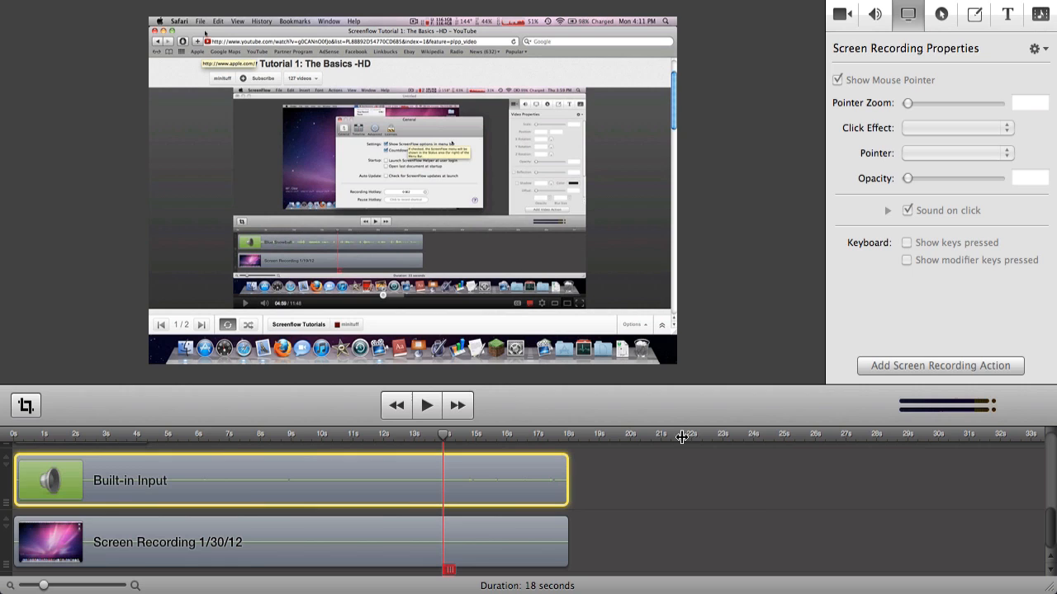
click(521, 532)
click(919, 363)
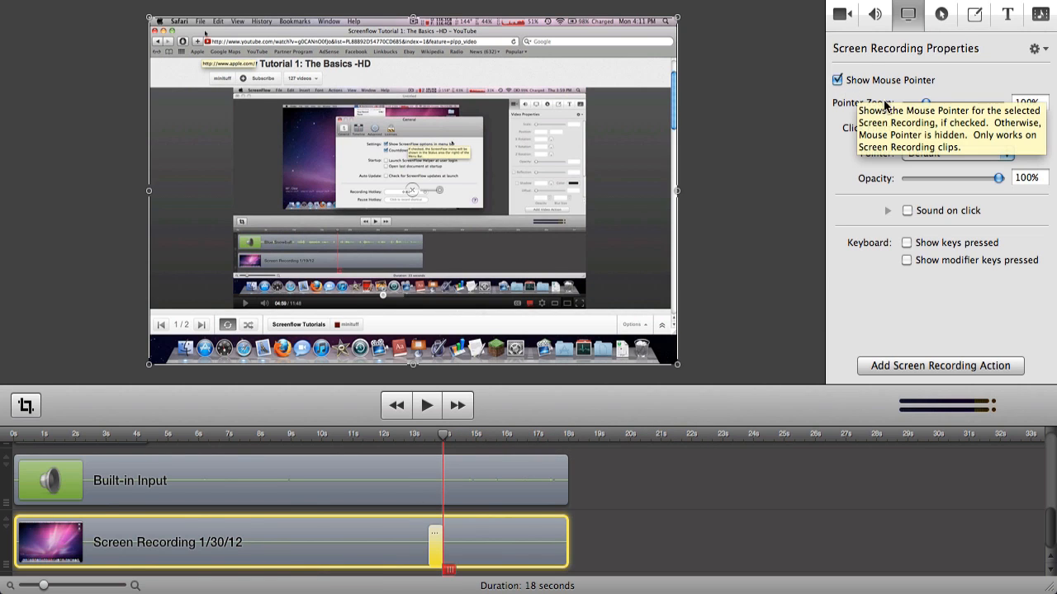
Step: Try hiding the mouse pointer, show it again and preview the recording with the pointer zoom at 500%
click(837, 80)
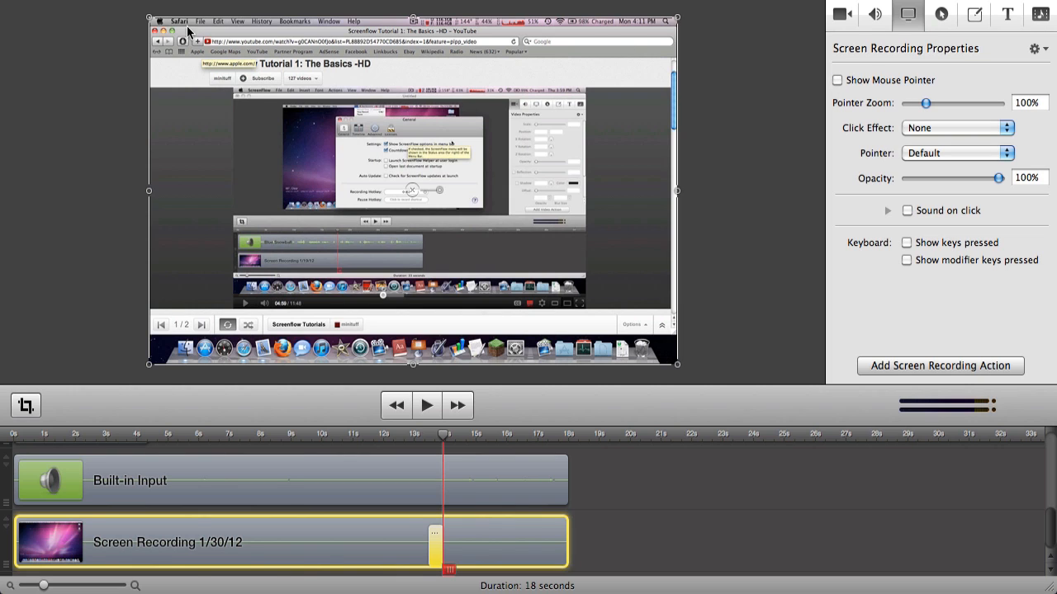
click(837, 80)
drag(925, 104, 1039, 112)
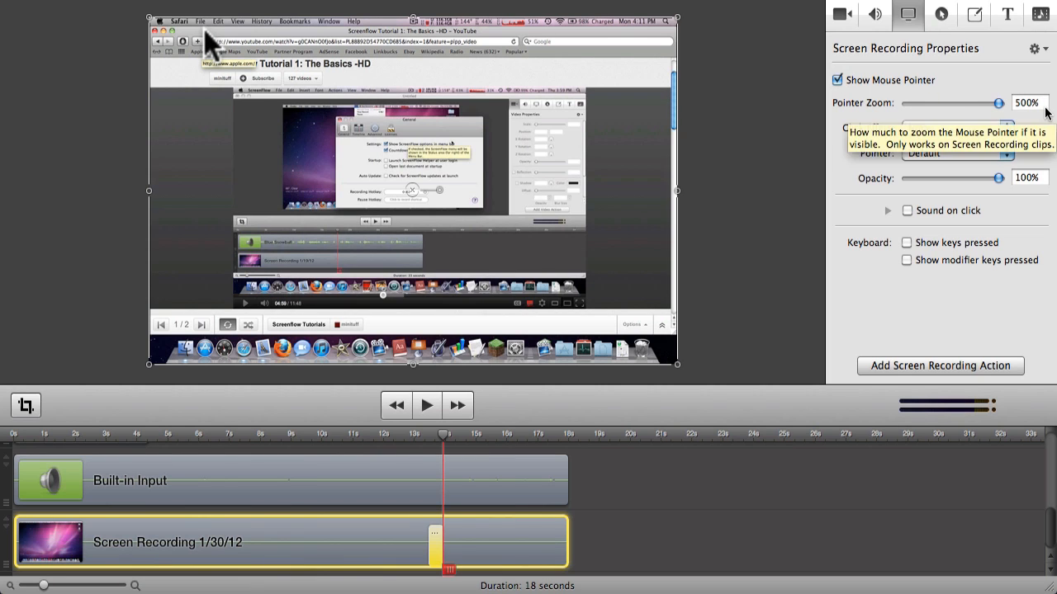
click(427, 406)
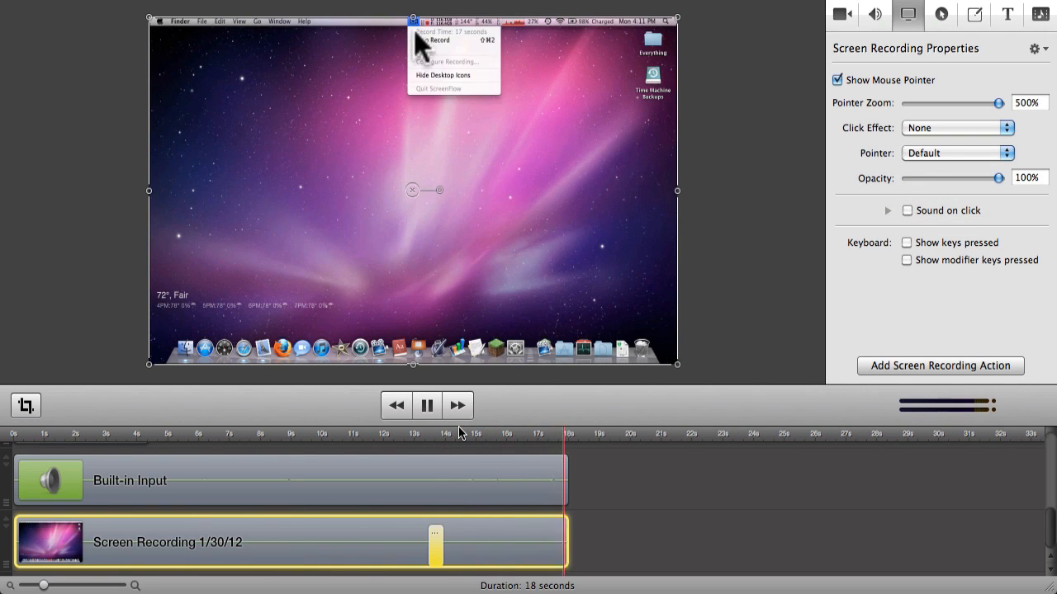
key(space)
Step: Set the recording's pointer zoom to 143% and its click effect to Radar
drag(460, 437, 464, 435)
mouse_move(925, 103)
mouse_down()
mouse_move(913, 106)
mouse_move(951, 104)
mouse_move(935, 108)
mouse_up()
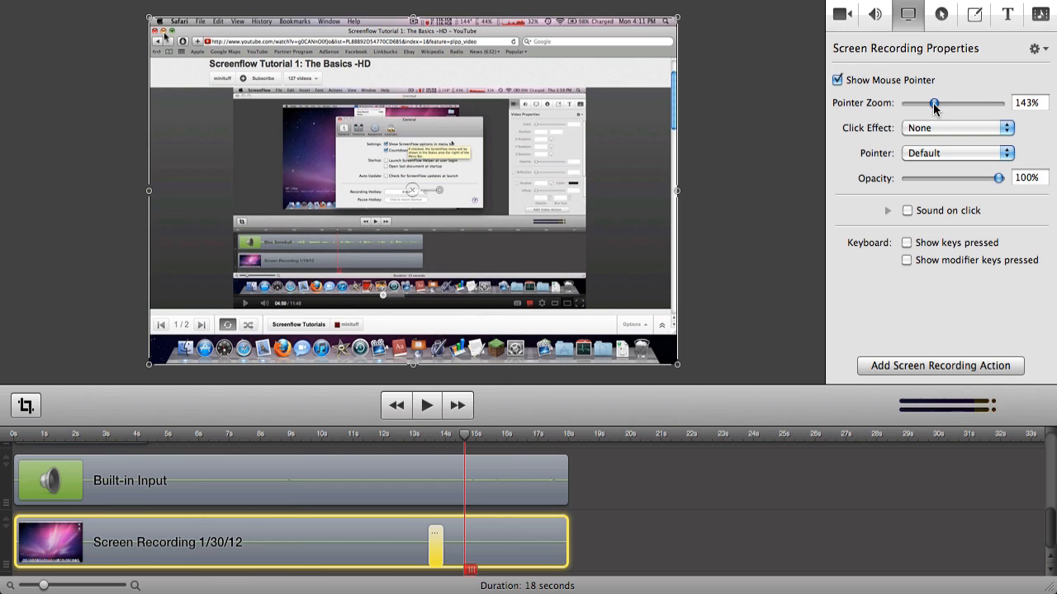
click(934, 128)
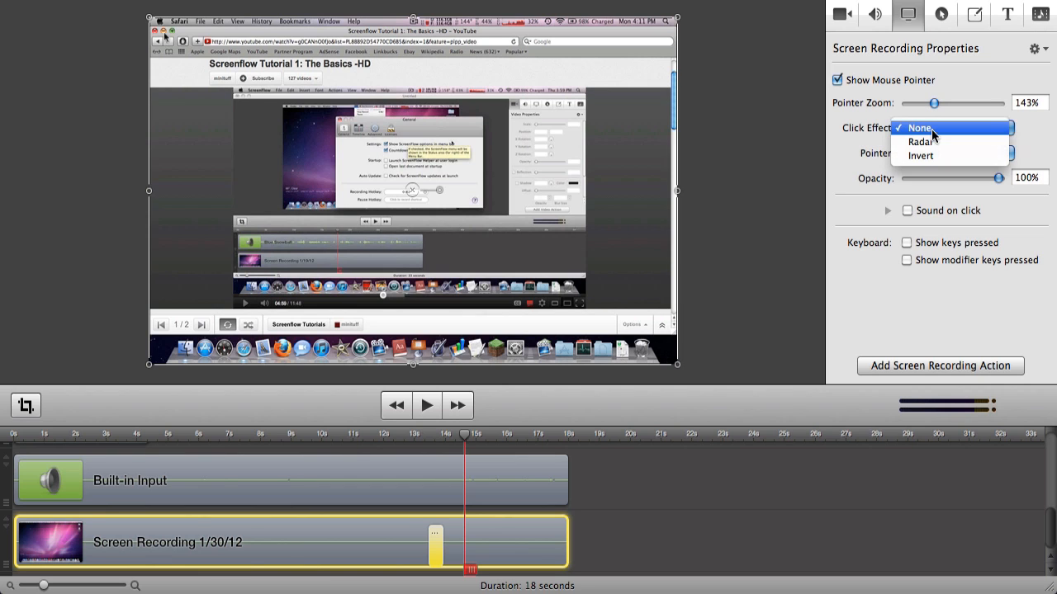
click(930, 142)
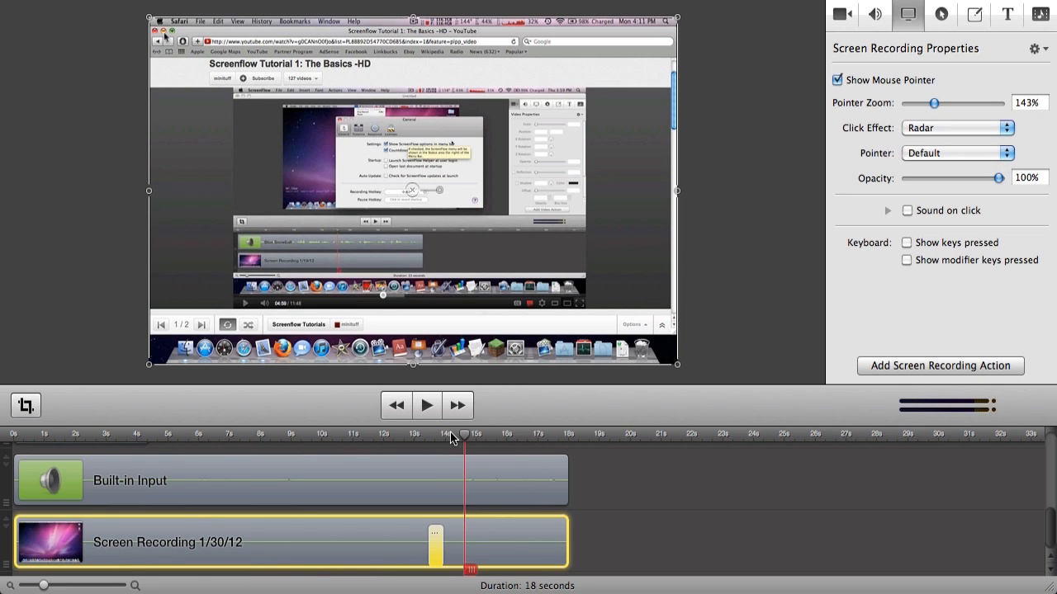
Step: Play the recording from about 14 seconds to preview the Radar click effect and return the playhead to before the clicks
click(449, 435)
key(space)
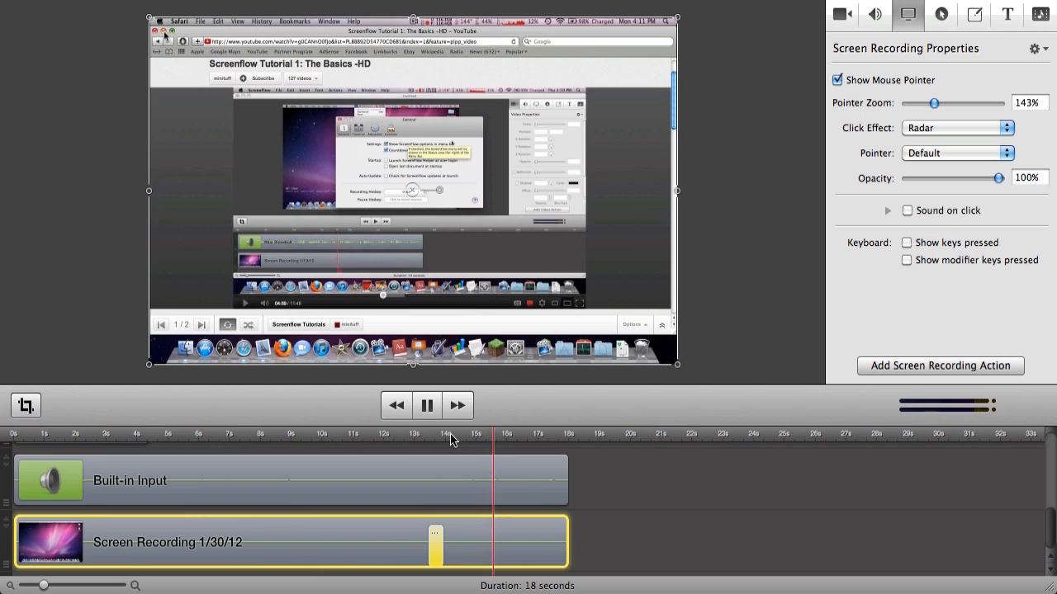
key(space)
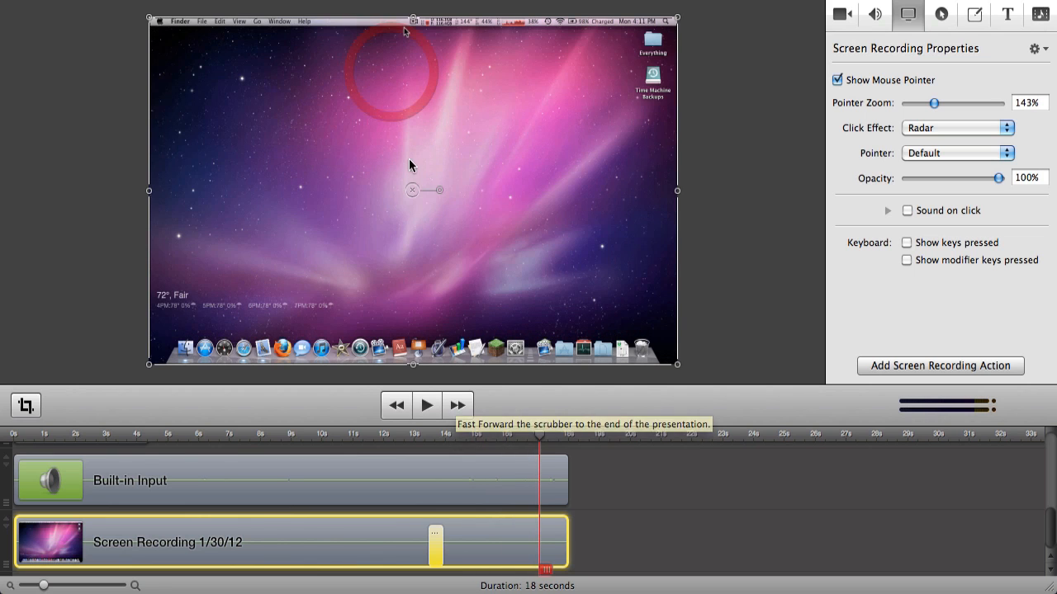
click(465, 435)
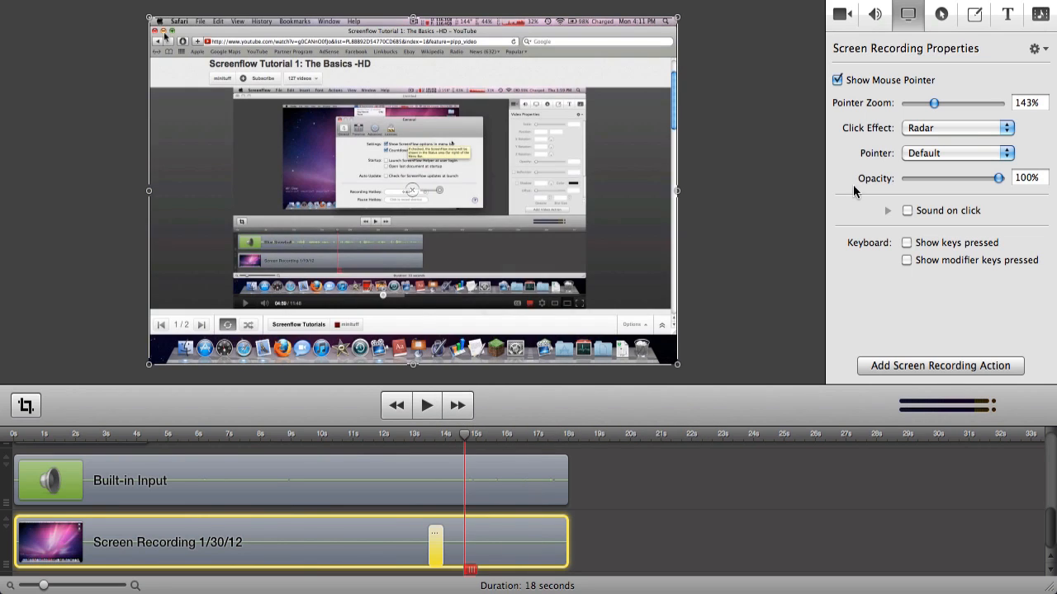
Step: Try a Circle pointer on the recording, preview it in playback and switch back to the Default pointer
click(927, 154)
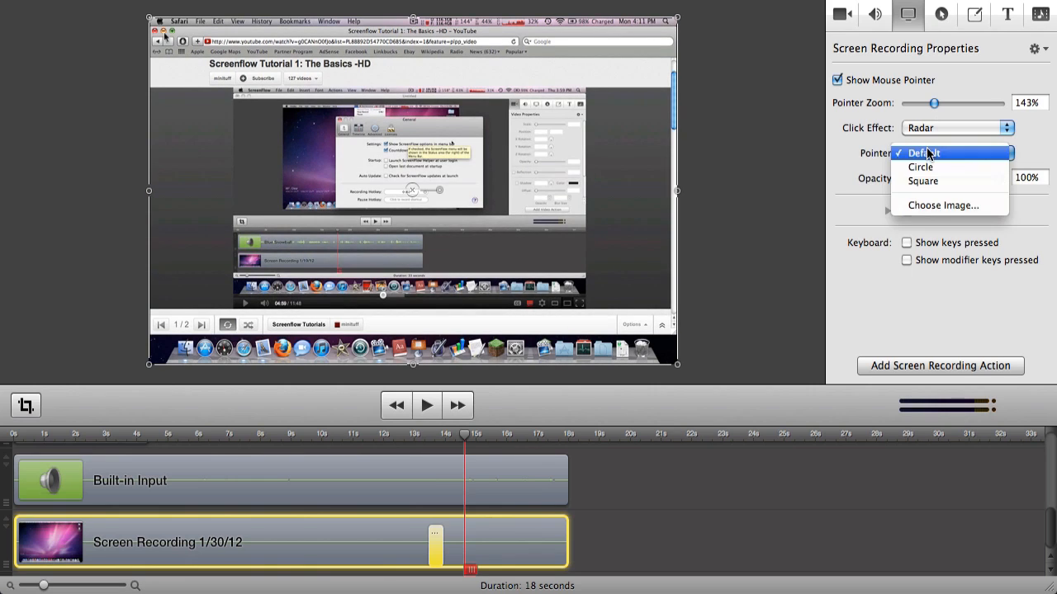
click(925, 168)
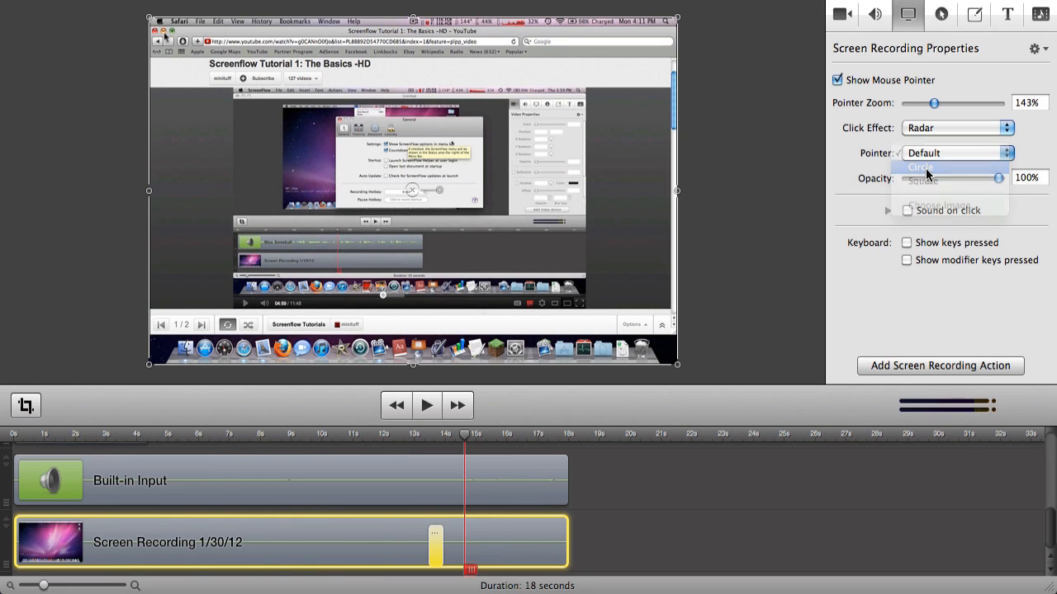
key(space)
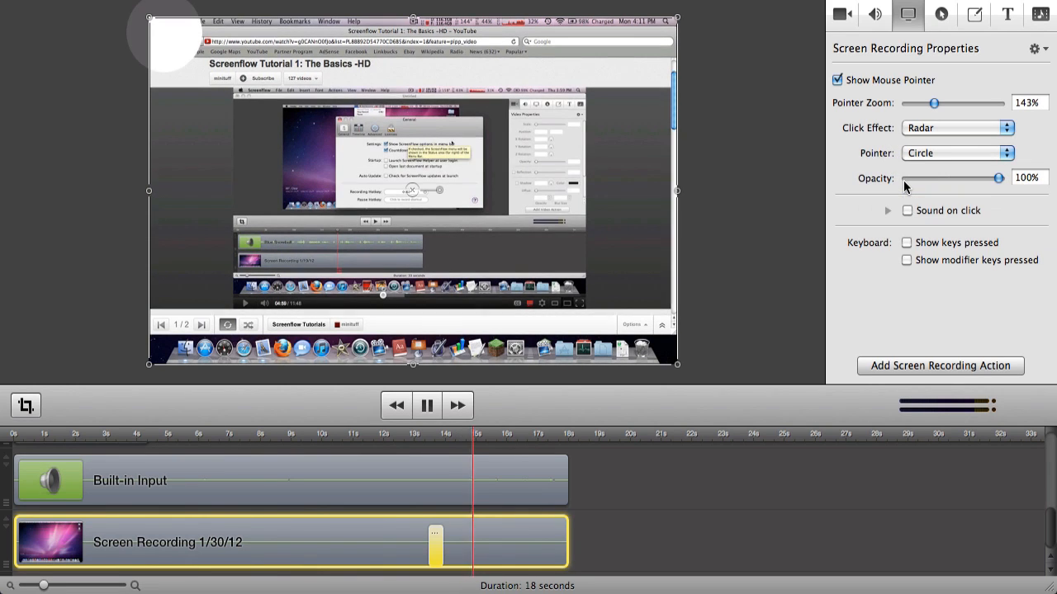
key(space)
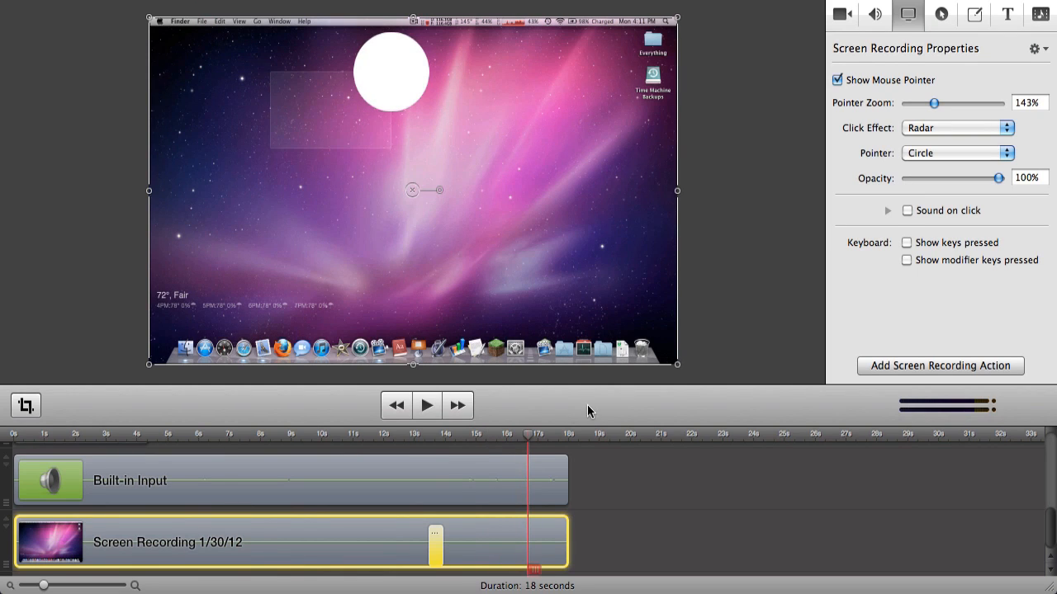
click(459, 440)
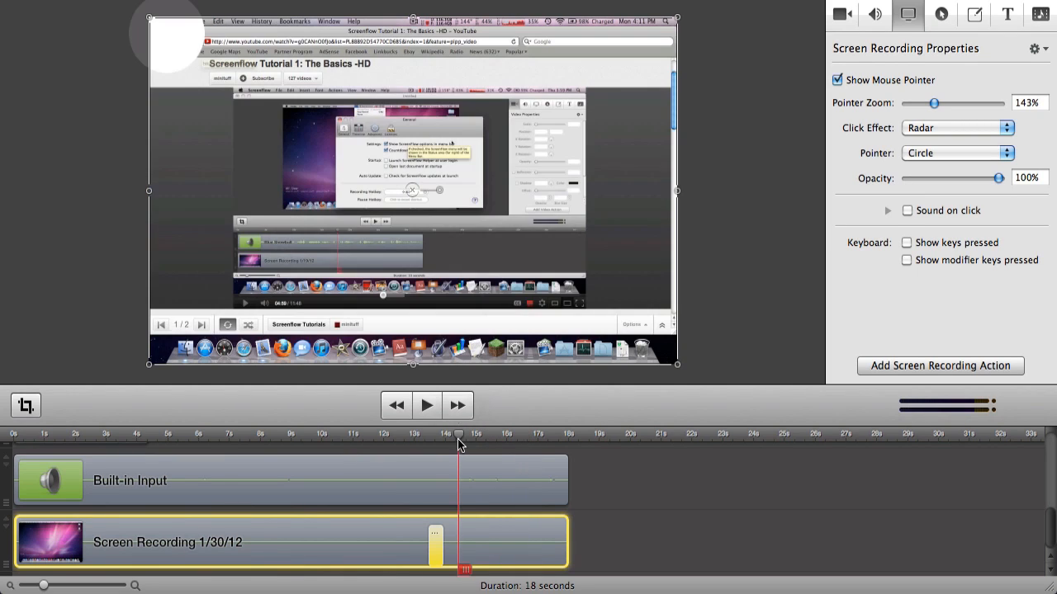
click(950, 153)
click(934, 138)
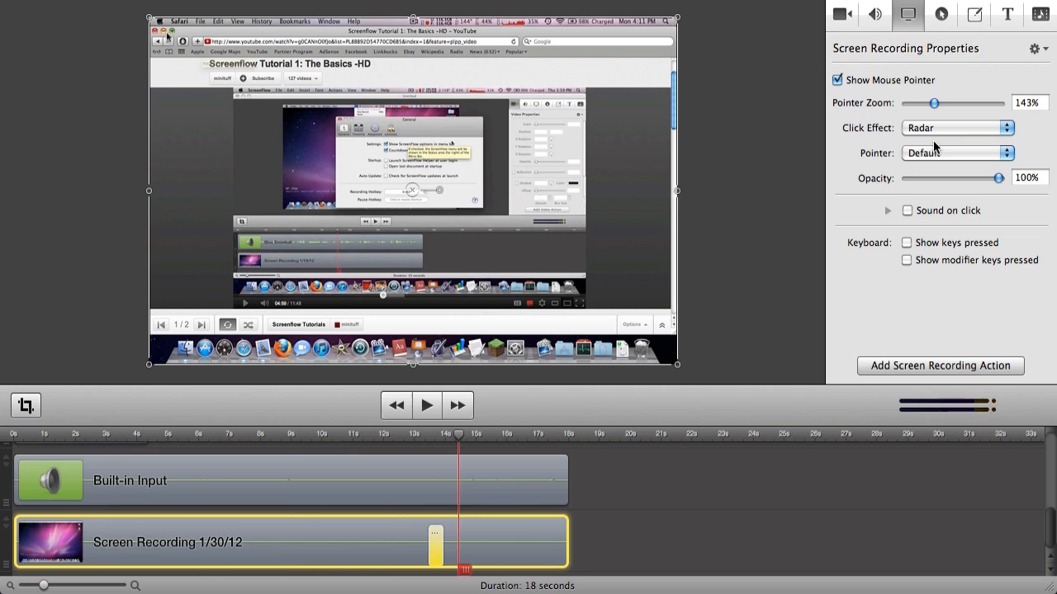
Step: Lower the pointer opacity to 55% and turn on a sound for clicks, checking it in playback
mouse_move(961, 182)
mouse_down()
mouse_move(932, 180)
mouse_move(971, 180)
mouse_move(947, 182)
mouse_move(958, 180)
mouse_up()
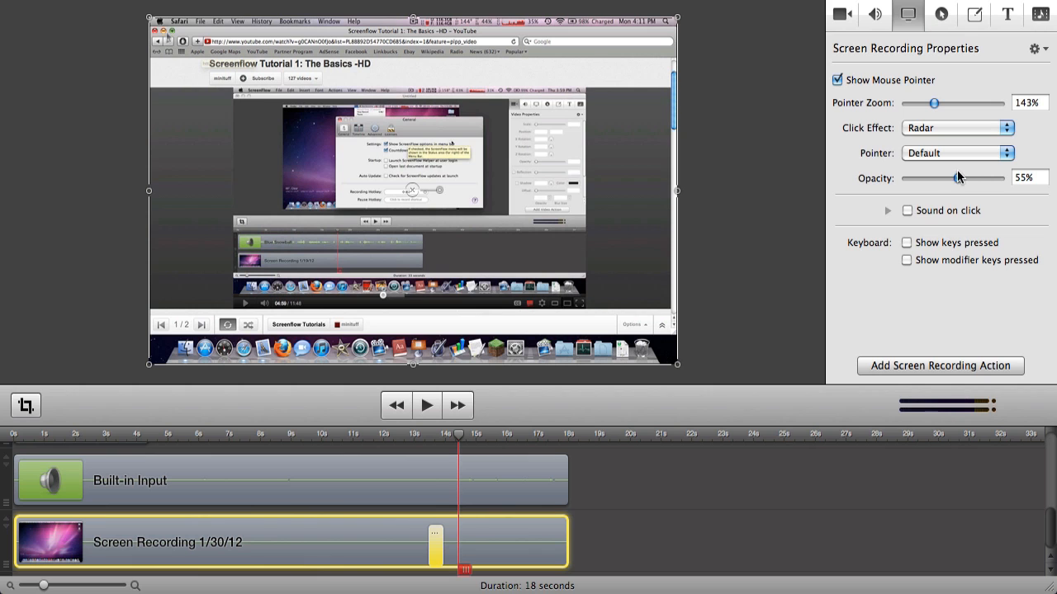
click(888, 211)
click(906, 212)
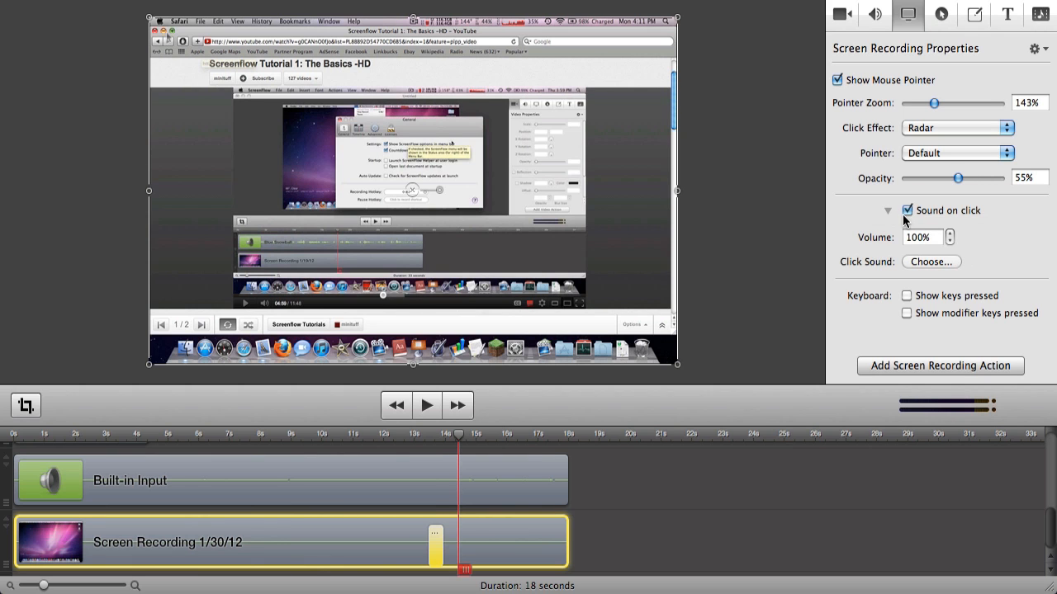
key(space)
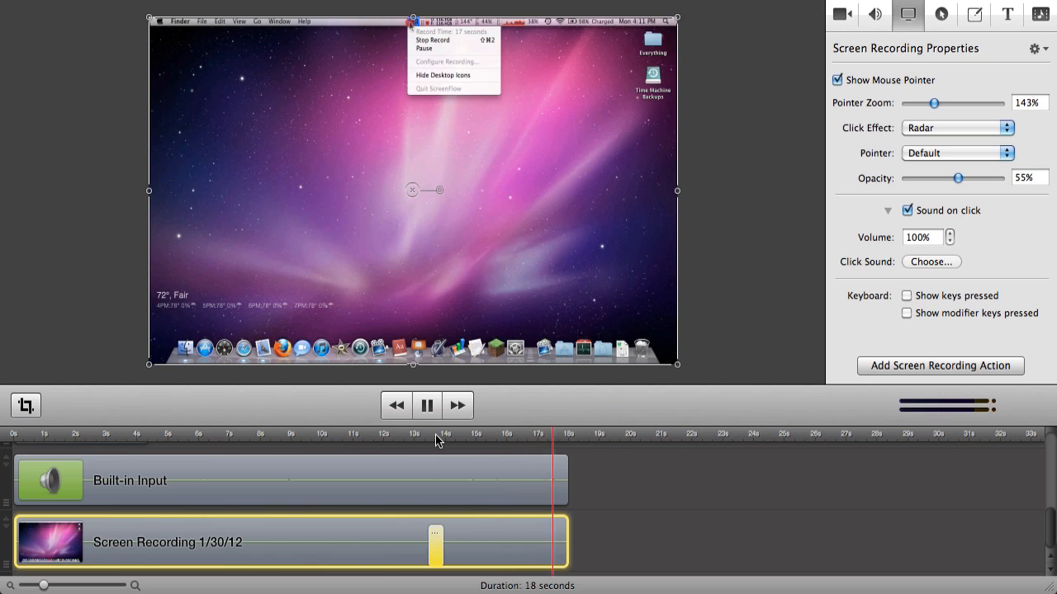
click(476, 435)
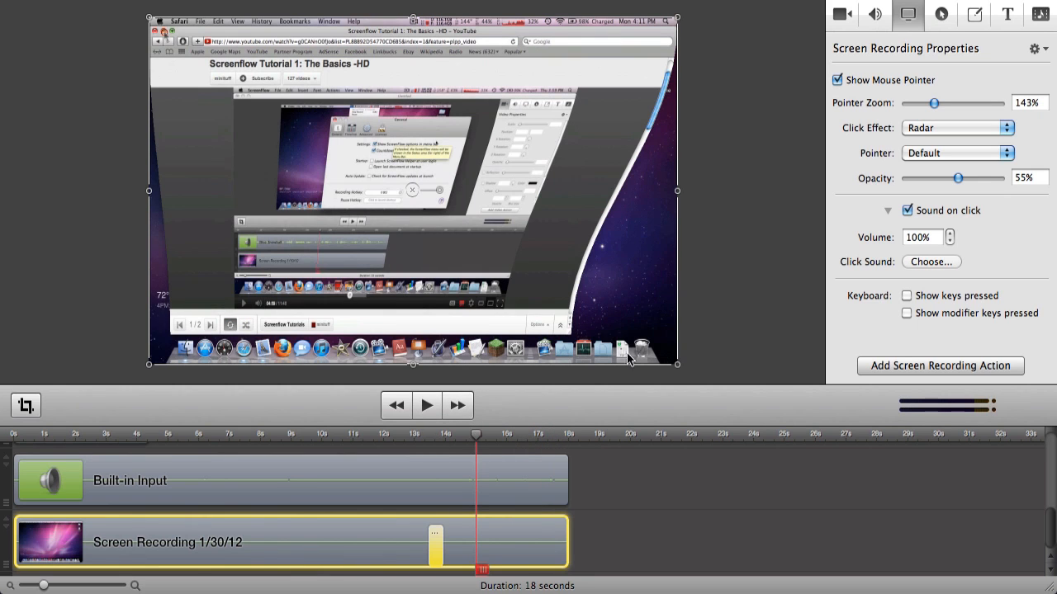
Step: Turn off the sound on click for the screen recording and move the playhead to about 15.5 seconds
click(907, 210)
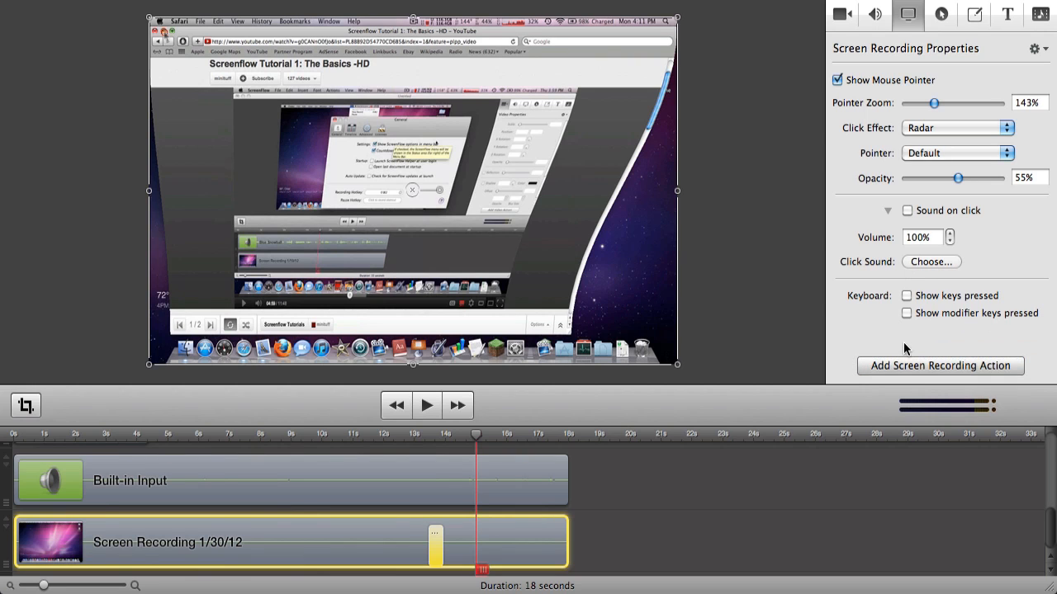
click(446, 438)
drag(457, 439, 553, 439)
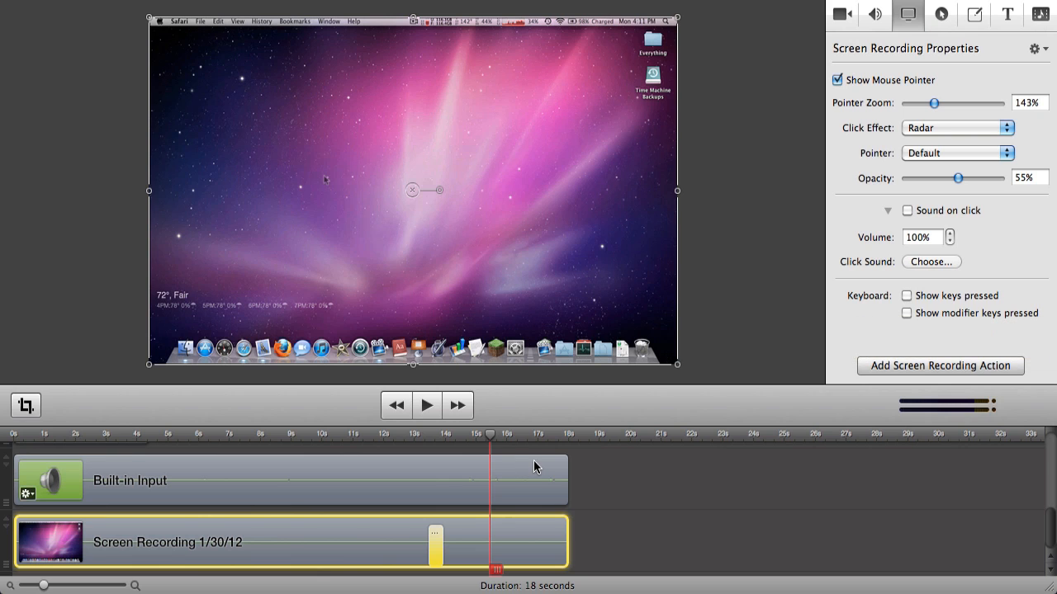
Step: Split the Screen Recording 1/30/12 clip at the playhead while entering a few sample keystrokes
key(t)
key(d)
key(f)
key(s)
key(e)
key(f)
key(s)
key(f)
key(s)
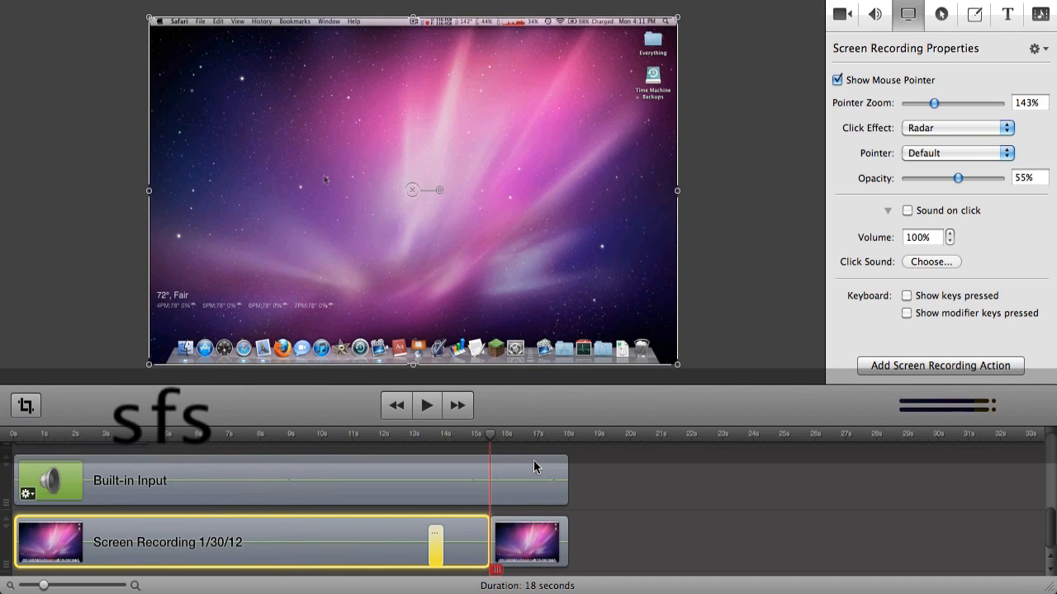
key(t)
key(s)
key(f)
click(644, 208)
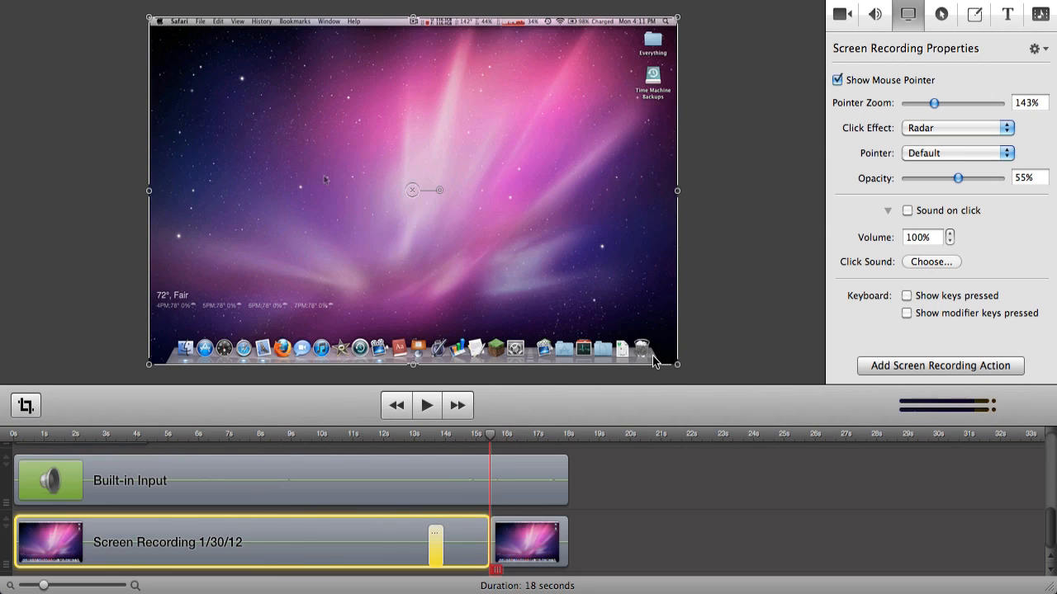
Step: Show the document's media library, examine the additional recording options with desktop capture enabled, and cancel without recording
click(1021, 13)
click(1039, 14)
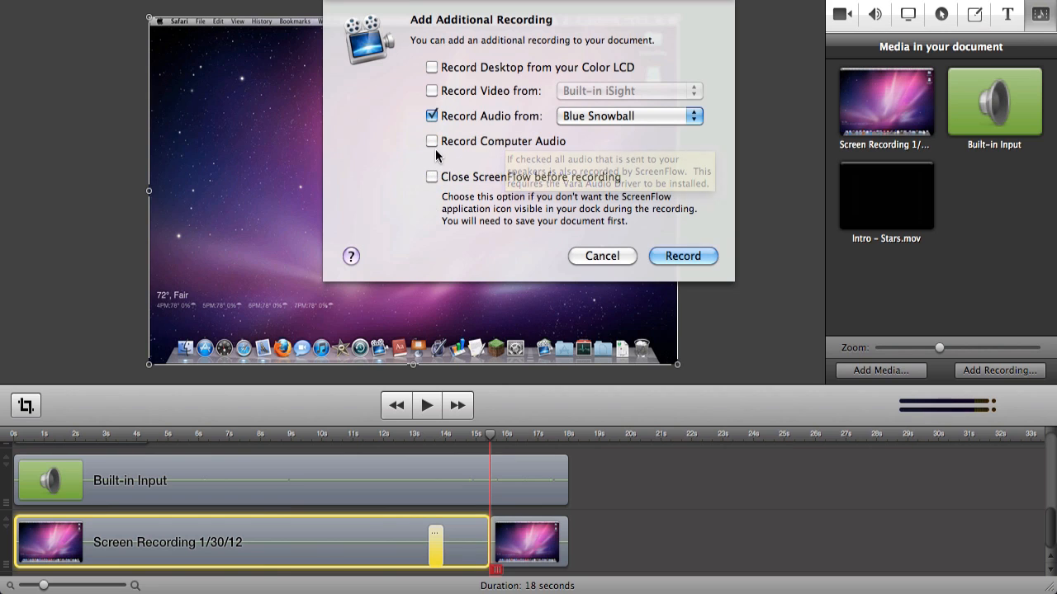
click(431, 67)
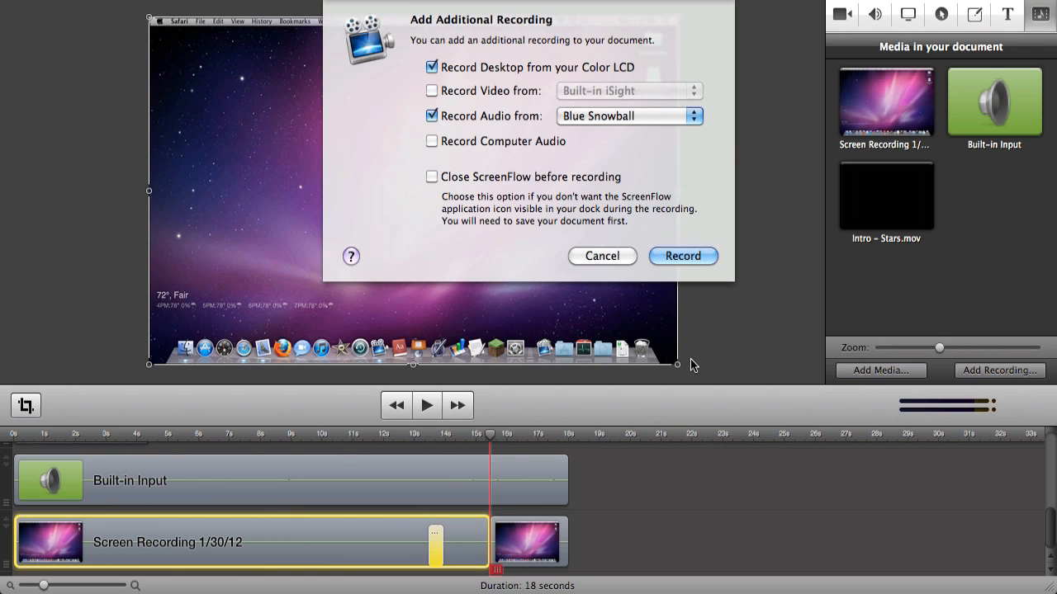
click(615, 257)
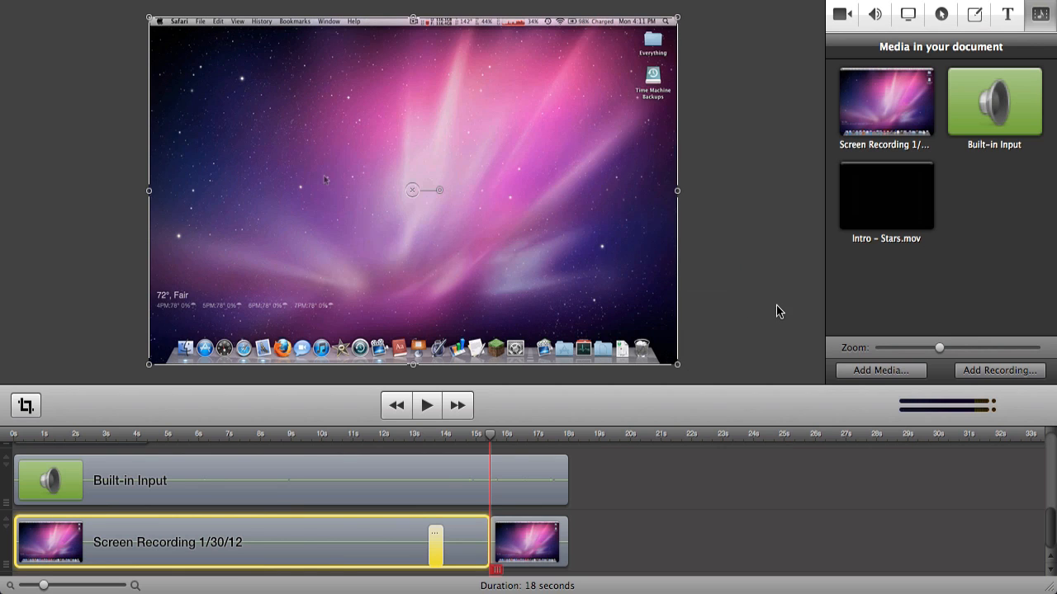